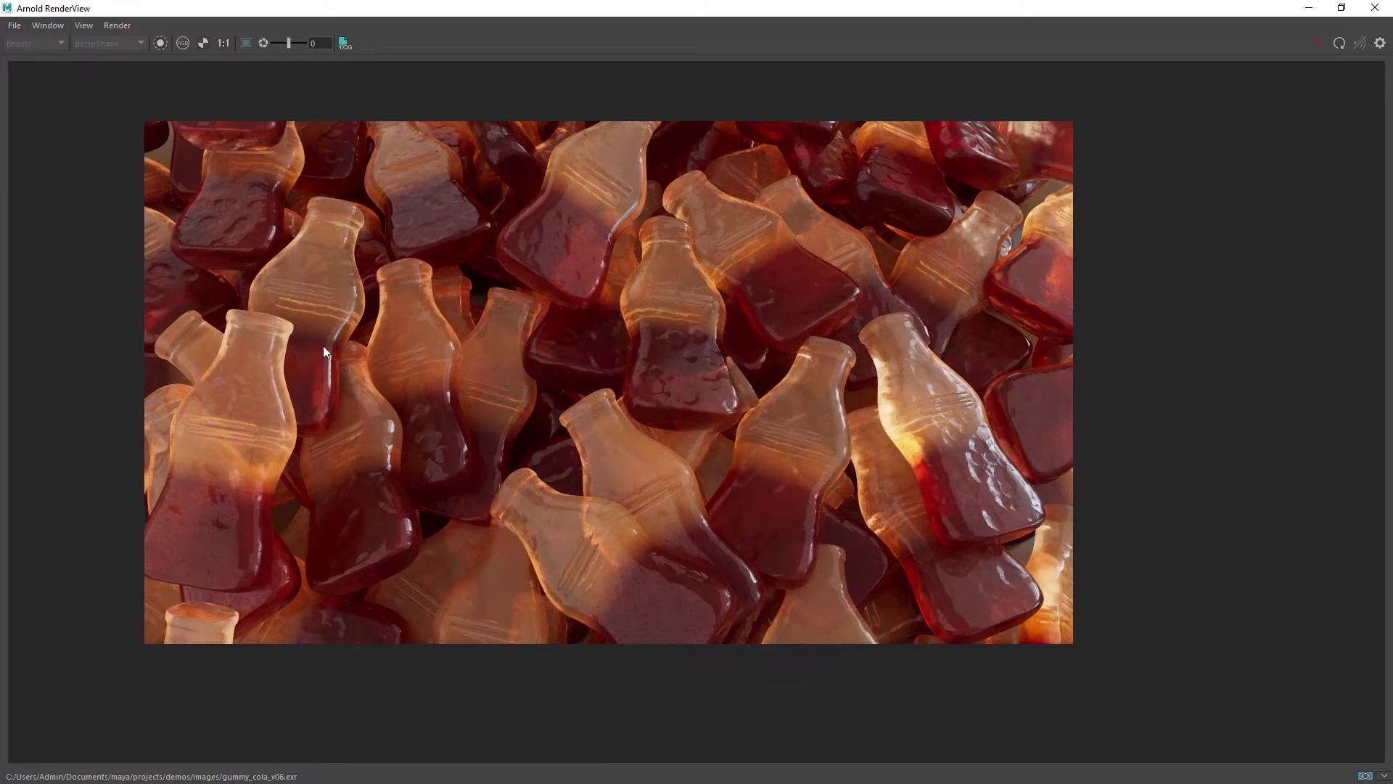
pyautogui.moveTo(1188, 388); pyautogui.dragTo(1219, 415, button='middle')
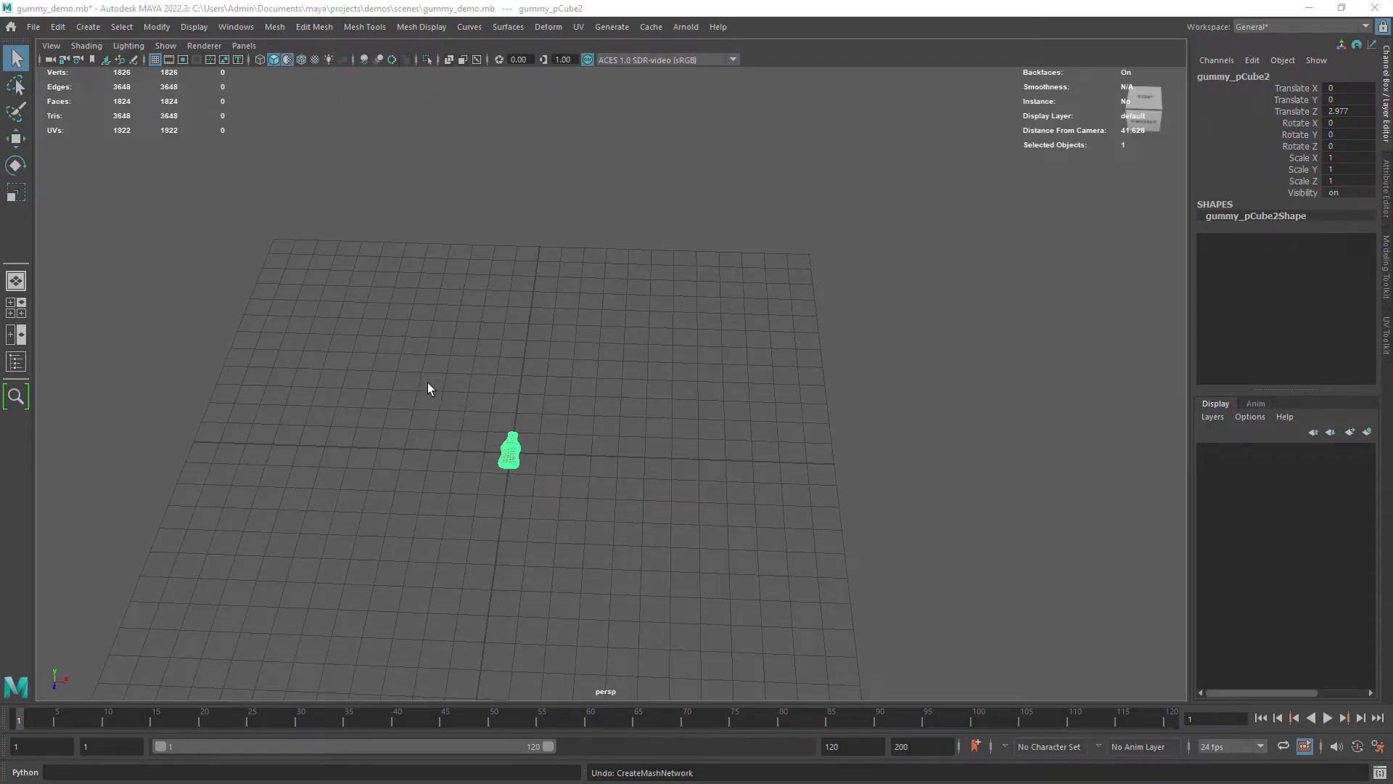
# Rename the bottle mesh to gummy in the Outliner and freeze its transformations
pyautogui.click(428, 385)
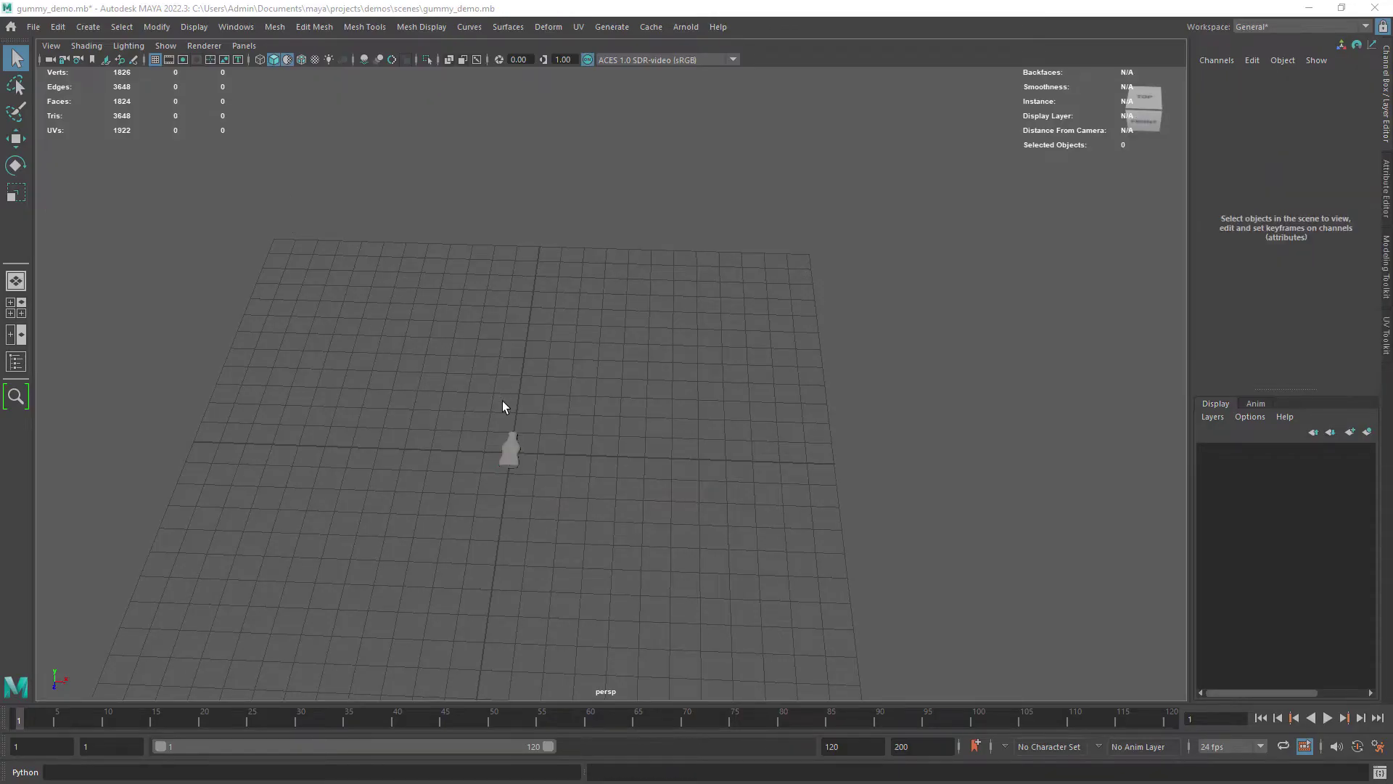
pyautogui.keyDown('alt'); pyautogui.moveTo(502, 401); pyautogui.dragTo(511, 522, button='right'); pyautogui.keyUp('alt')
pyautogui.keyDown('alt'); pyautogui.moveTo(510, 522); pyautogui.dragTo(628, 407, button='middle'); pyautogui.keyUp('alt')
pyautogui.click(547, 391)
pyautogui.keyDown('alt'); pyautogui.moveTo(495, 355); pyautogui.dragTo(582, 413, button='right'); pyautogui.keyUp('alt')
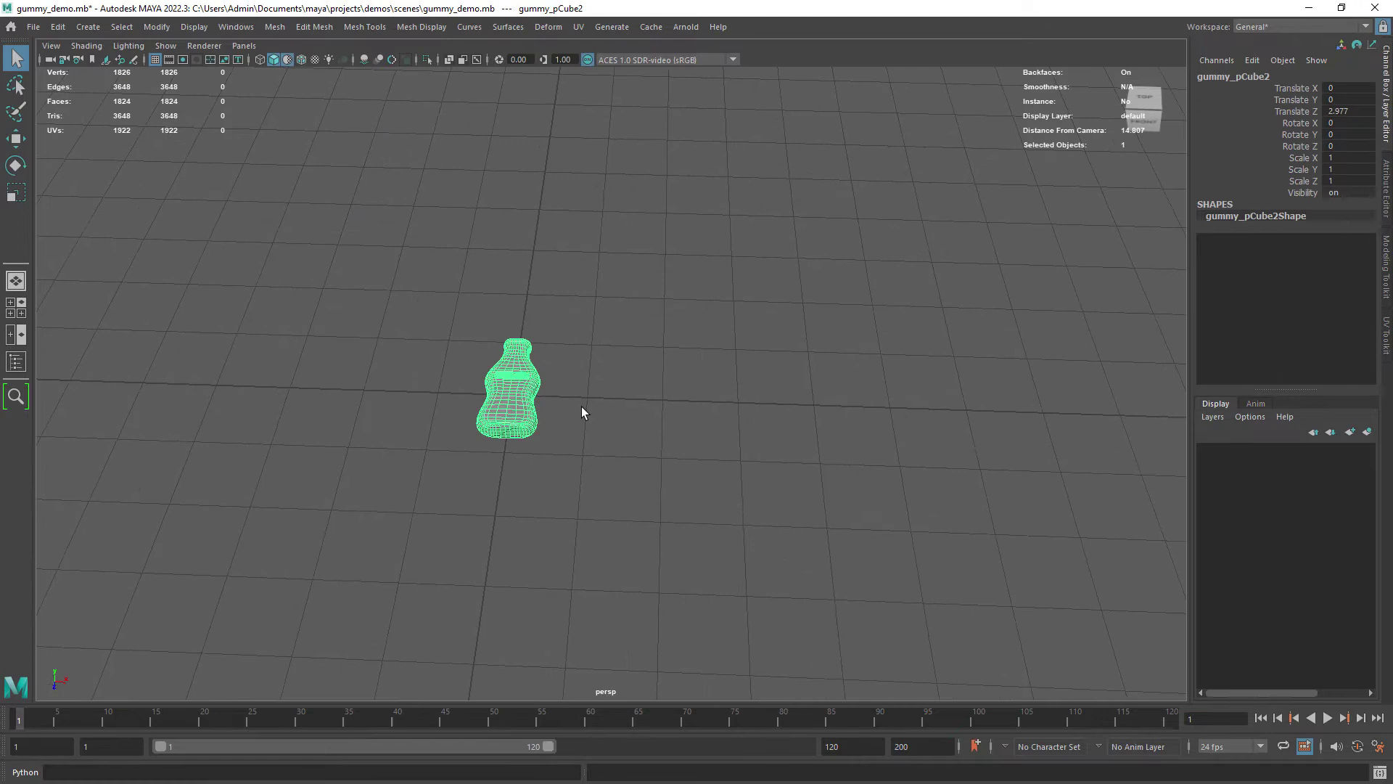
pyautogui.hotkey('shift', 'o')
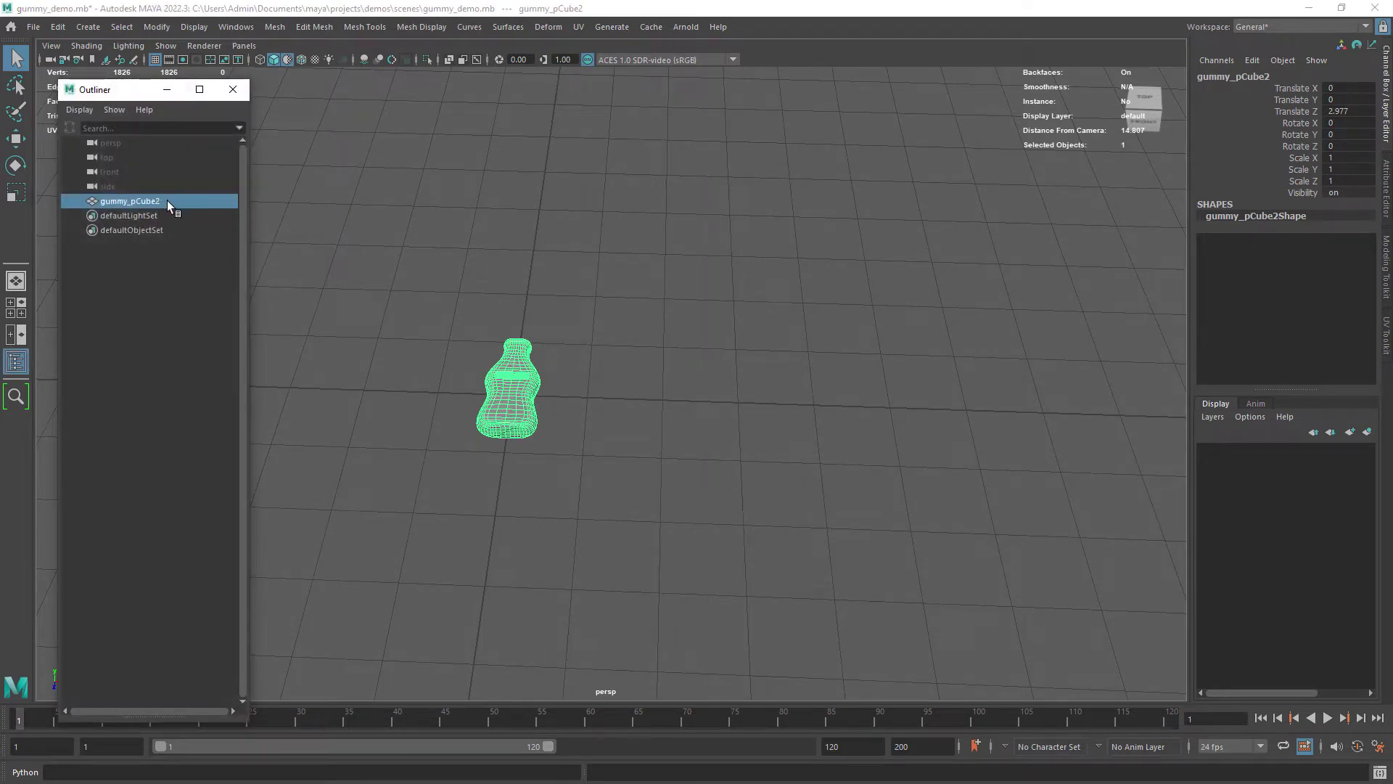
pyautogui.doubleClick(160, 199)
pyautogui.moveTo(133, 201); pyautogui.dragTo(126, 202)
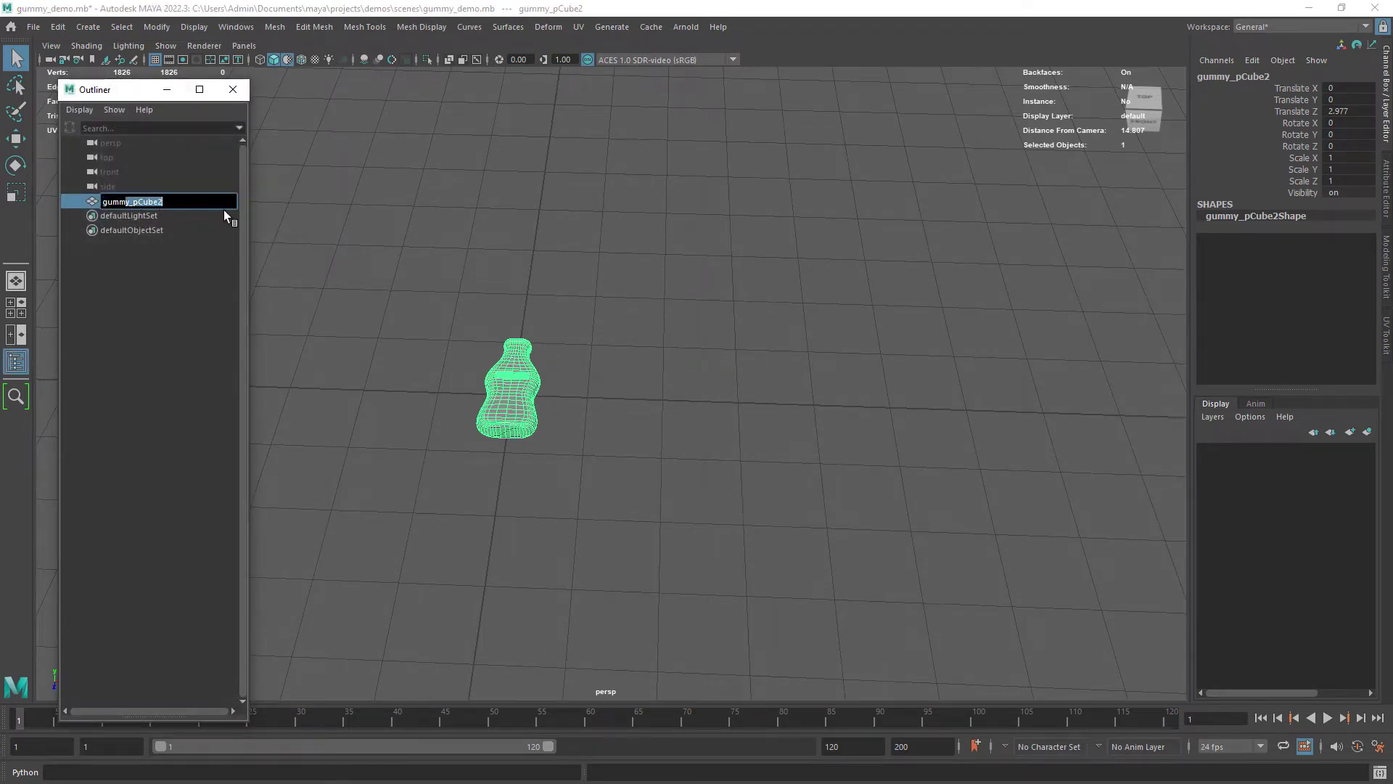
pyautogui.press('BackSpace')
pyautogui.press('Return')
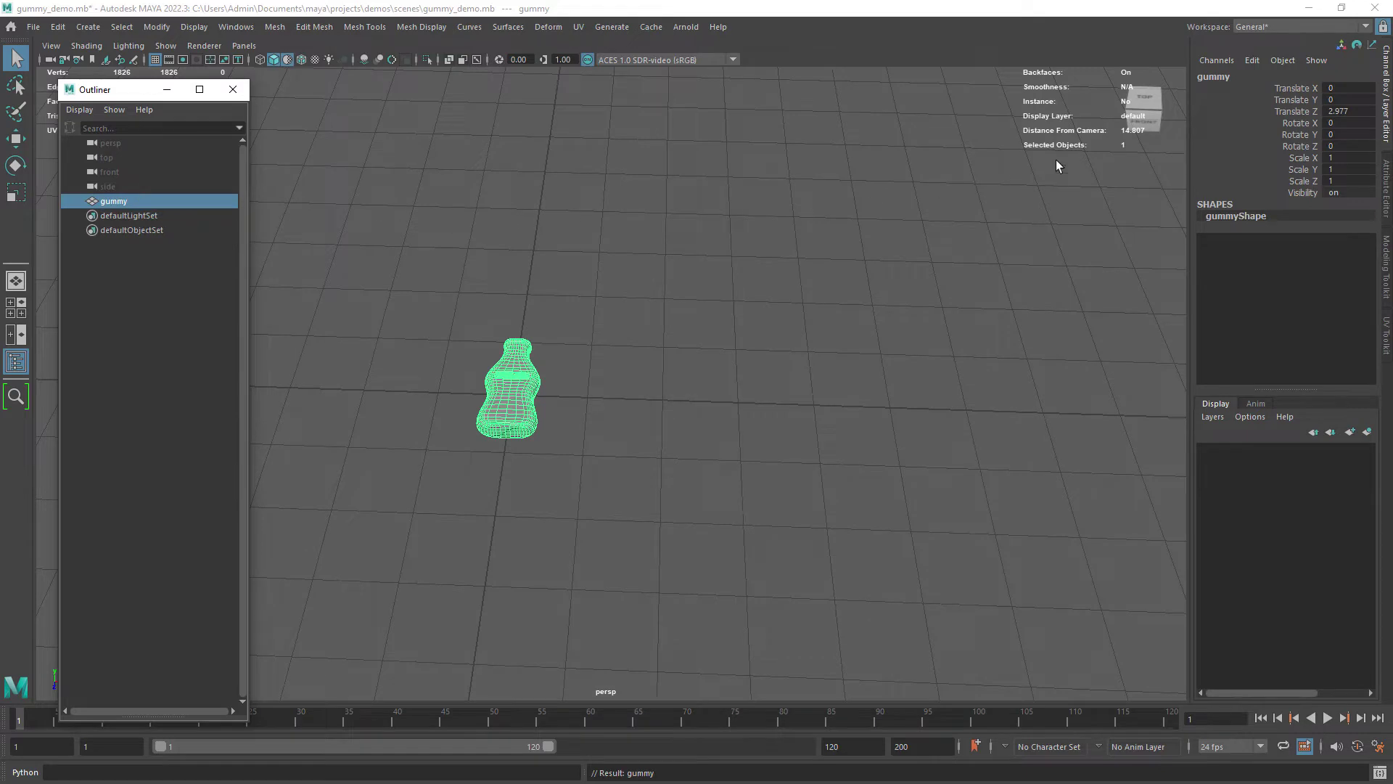
pyautogui.click(156, 27)
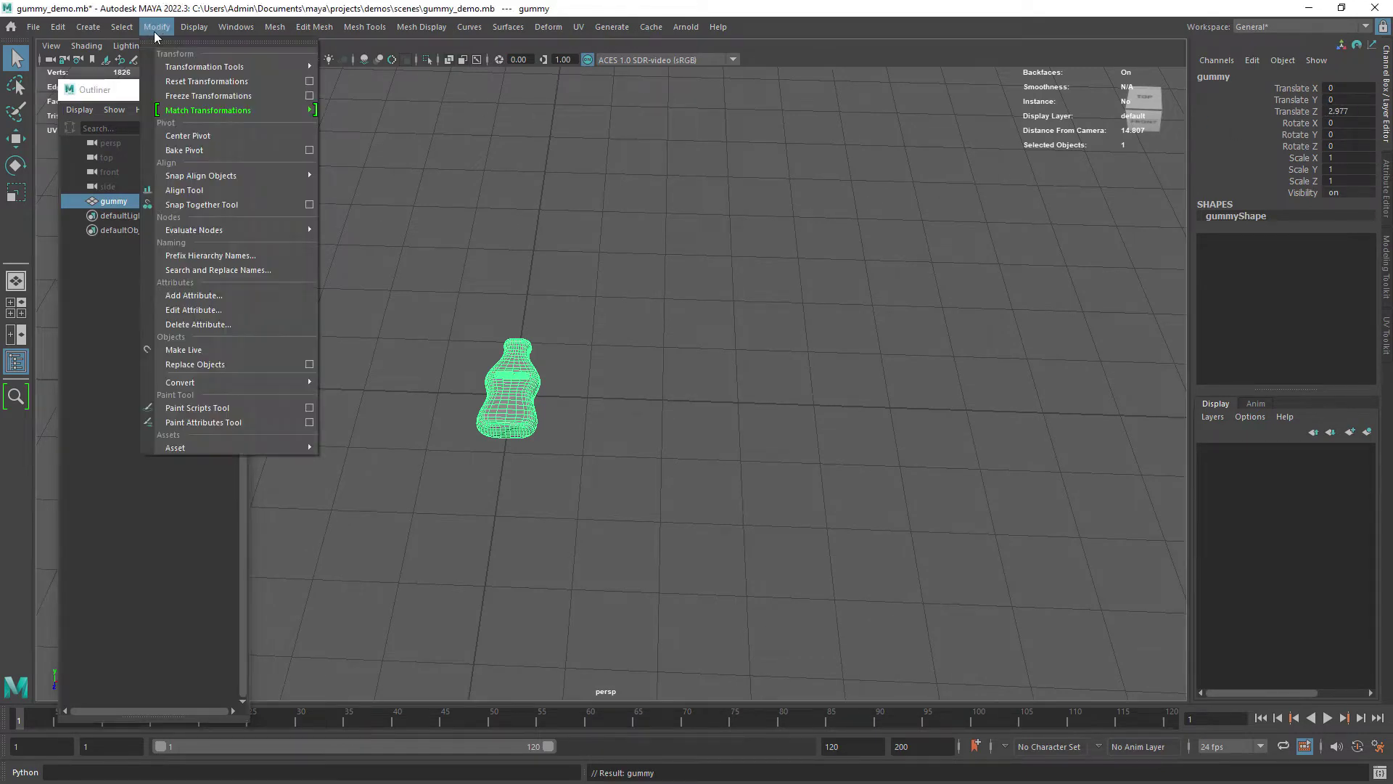
pyautogui.click(217, 95)
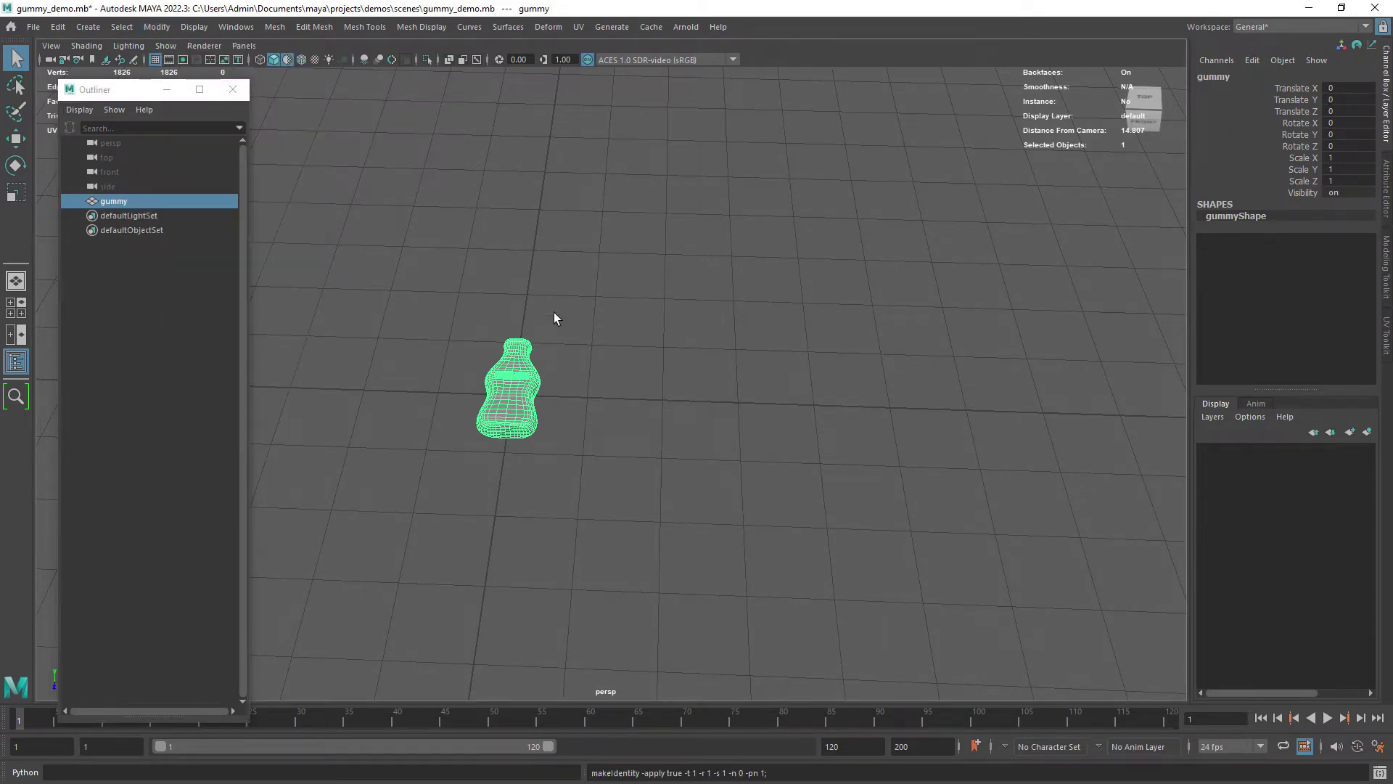
# Create a MASH network from the gummy bottle
pyautogui.keyDown('alt'); pyautogui.moveTo(486, 306); pyautogui.dragTo(475, 246, button='right'); pyautogui.keyUp('alt')
pyautogui.keyDown('alt'); pyautogui.moveTo(617, 391); pyautogui.dragTo(538, 317, button='right'); pyautogui.keyUp('alt')
pyautogui.keyDown('alt'); pyautogui.moveTo(617, 362); pyautogui.dragTo(549, 288, button='right'); pyautogui.keyUp('alt')
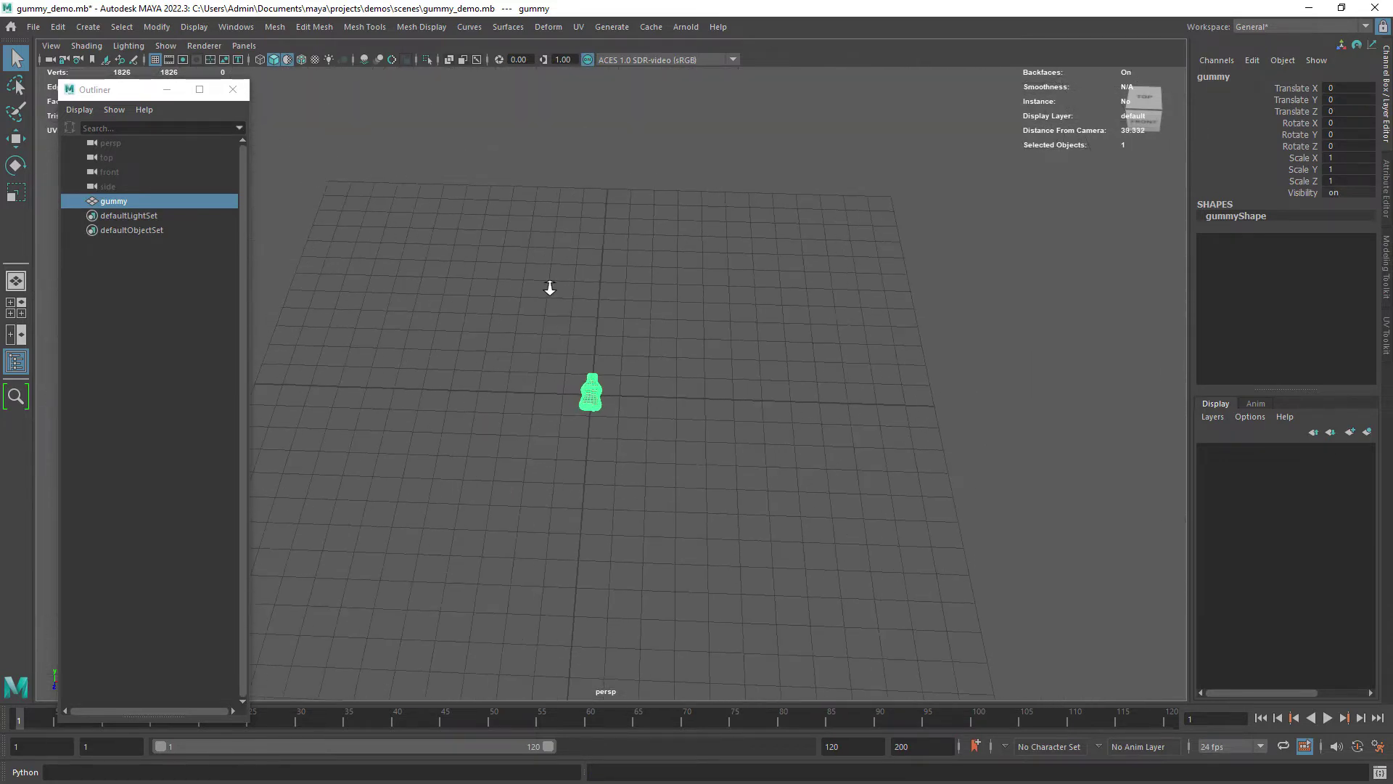
pyautogui.keyDown('alt'); pyautogui.moveTo(549, 288); pyautogui.dragTo(576, 314); pyautogui.keyUp('alt')
pyautogui.moveTo(129, 94); pyautogui.dragTo(104, 84)
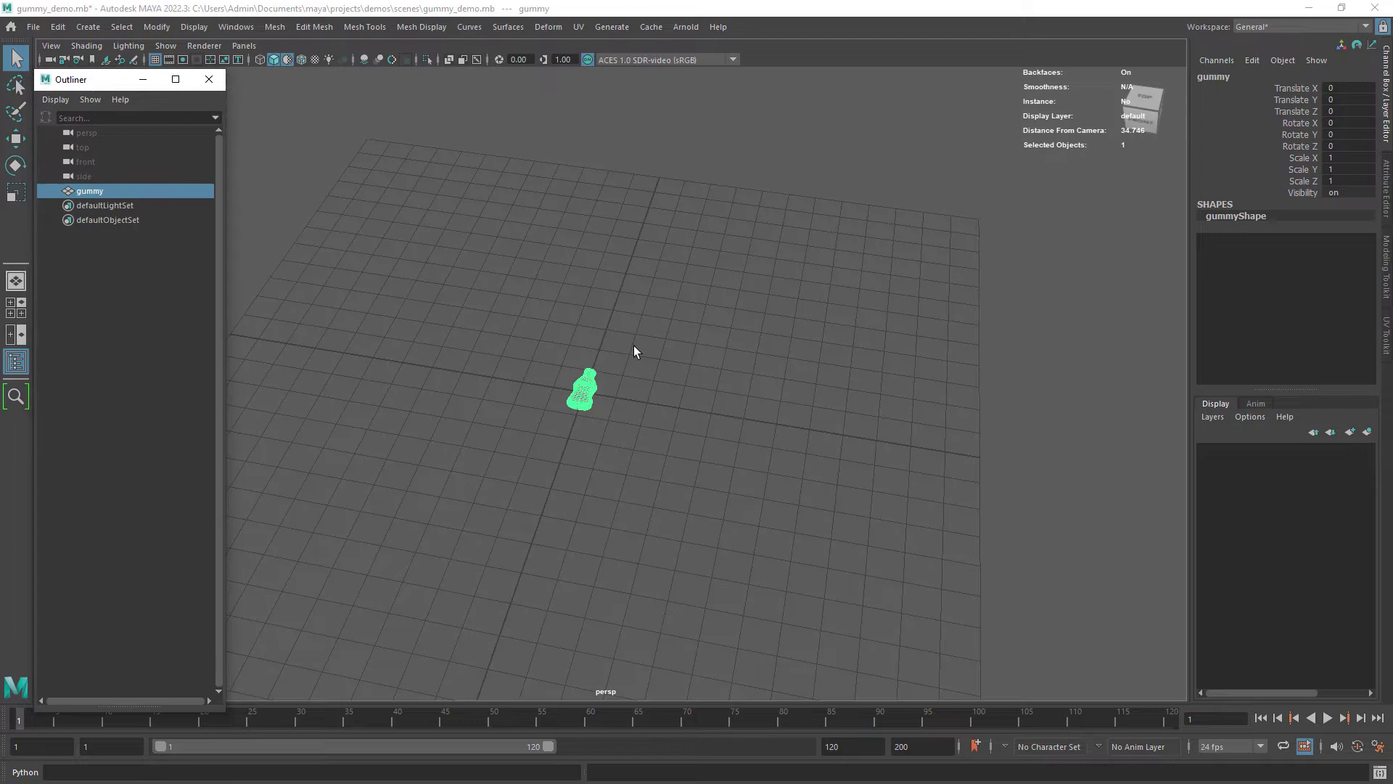
pyautogui.keyDown('alt'); pyautogui.moveTo(562, 334); pyautogui.dragTo(593, 341, button='right'); pyautogui.keyUp('alt')
pyautogui.keyDown('alt'); pyautogui.moveTo(593, 341); pyautogui.dragTo(630, 320, button='middle'); pyautogui.keyUp('alt')
pyautogui.press('space')
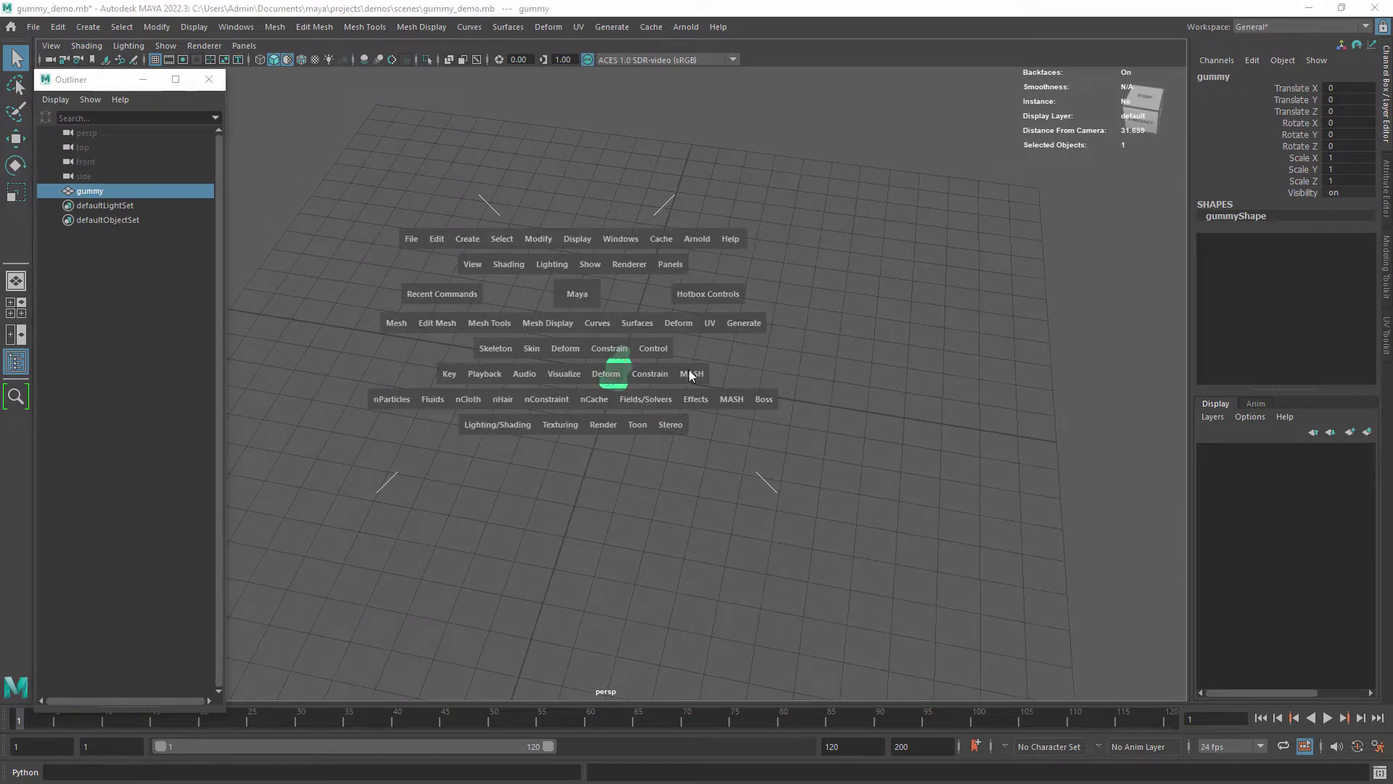
pyautogui.click(689, 371)
pyautogui.click(708, 403)
# Select the MASH1 network and bring up the MASH Editor beside the scene, clear of the bottles
pyautogui.keyDown('alt'); pyautogui.moveTo(665, 354); pyautogui.dragTo(681, 307, button='right'); pyautogui.keyUp('alt')
pyautogui.keyDown('alt'); pyautogui.moveTo(682, 308); pyautogui.dragTo(559, 341, button='middle'); pyautogui.keyUp('alt')
pyautogui.keyDown('alt'); pyautogui.moveTo(559, 342); pyautogui.dragTo(581, 370, button='right'); pyautogui.keyUp('alt')
pyautogui.click(132, 250)
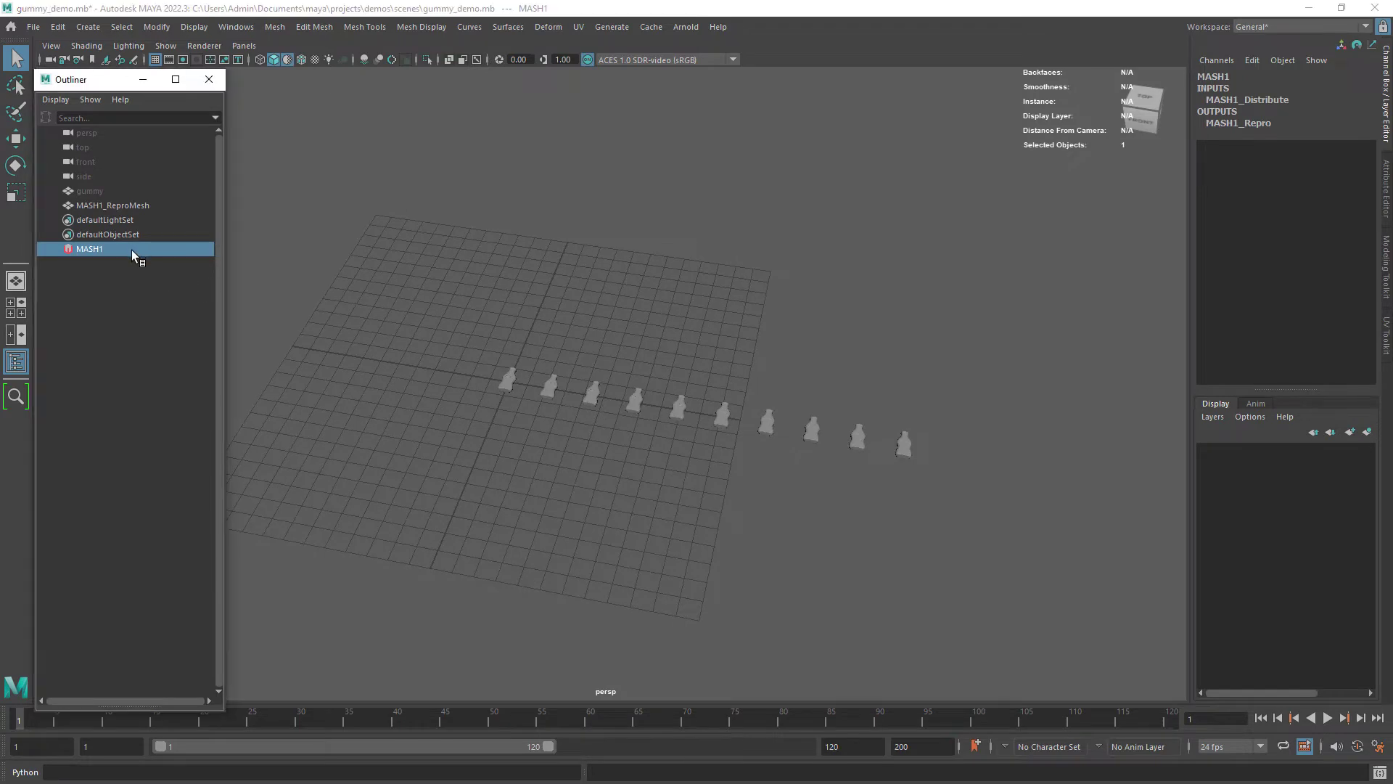
pyautogui.press('space')
pyautogui.click(788, 354)
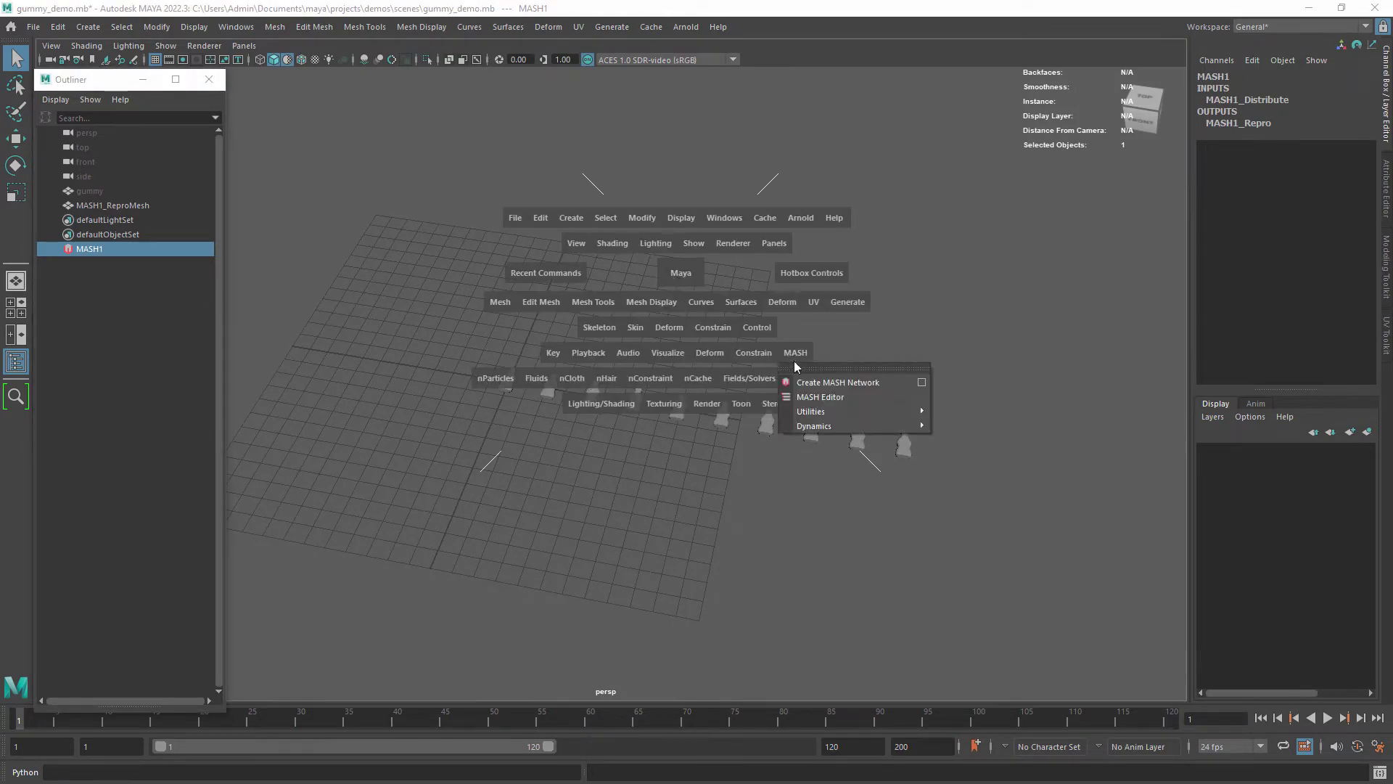
pyautogui.click(828, 394)
pyautogui.moveTo(695, 179); pyautogui.dragTo(322, 227)
pyautogui.click(417, 214)
pyautogui.keyDown('alt'); pyautogui.moveTo(597, 372); pyautogui.dragTo(692, 346, button='middle'); pyautogui.keyUp('alt')
pyautogui.moveTo(301, 227); pyautogui.dragTo(129, 323)
# Set the MASH1_Distribute node to a Grid distribution of 5 by 8 by 4 bottles in X, Y and Z
pyautogui.scroll(2, 708, 403)
pyautogui.keyDown('alt'); pyautogui.moveTo(708, 402); pyautogui.dragTo(579, 406, button='middle'); pyautogui.keyUp('alt')
pyautogui.keyDown('alt'); pyautogui.moveTo(579, 407); pyautogui.dragTo(627, 404); pyautogui.keyUp('alt')
pyautogui.click(1138, 72)
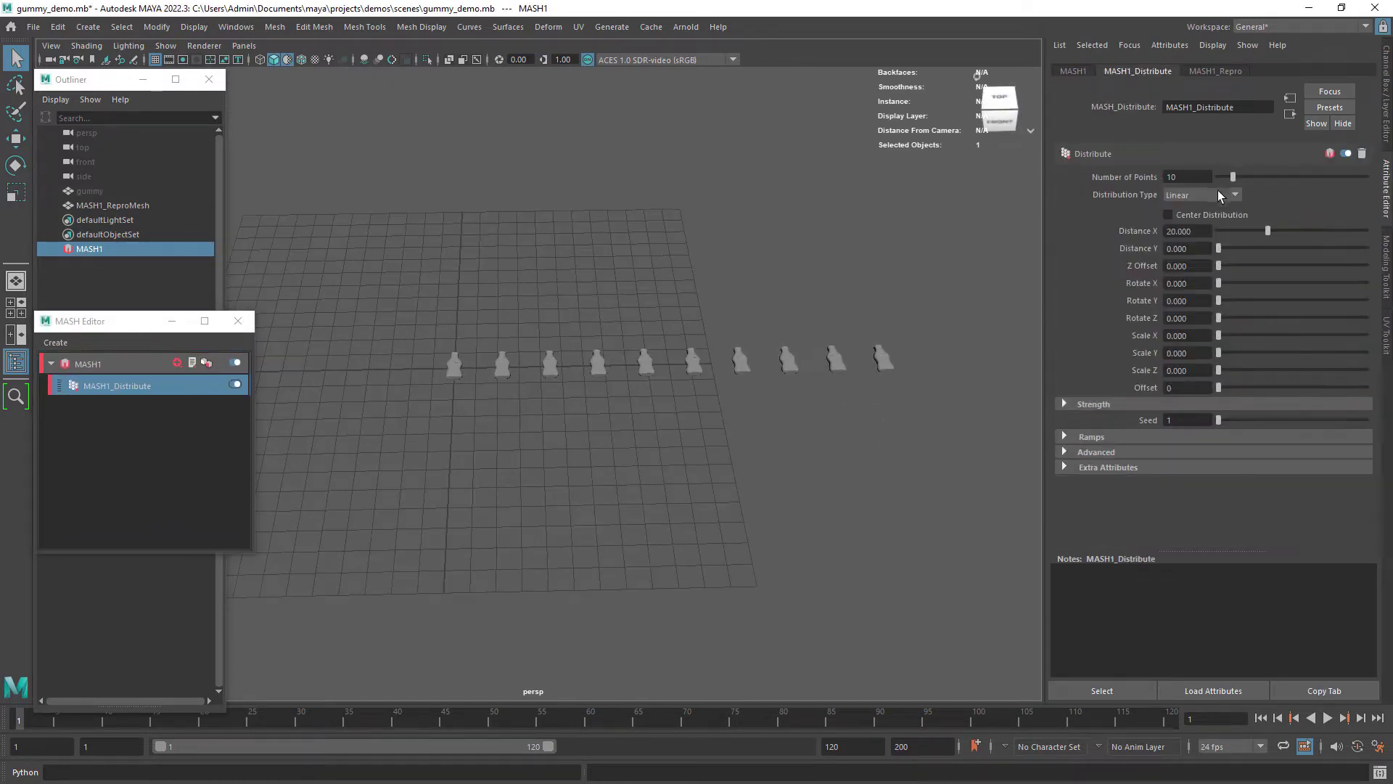
pyautogui.click(1219, 195)
pyautogui.click(1190, 283)
pyautogui.scroll(1, 608, 392)
pyautogui.keyDown('alt'); pyautogui.moveTo(608, 392); pyautogui.dragTo(673, 379, button='middle'); pyautogui.keyUp('alt')
pyautogui.moveTo(1230, 283); pyautogui.dragTo(1261, 301)
pyautogui.moveTo(1230, 318); pyautogui.dragTo(1236, 318)
# Set the grid distribution's distance to 4.604 in X and 8.465 in Y
pyautogui.keyDown('alt'); pyautogui.moveTo(747, 450); pyautogui.dragTo(740, 406); pyautogui.keyUp('alt')
pyautogui.moveTo(1243, 230); pyautogui.dragTo(1260, 249)
pyautogui.scroll(-1, 738, 382)
pyautogui.keyDown('alt'); pyautogui.moveTo(739, 389); pyautogui.dragTo(661, 461); pyautogui.keyUp('alt')
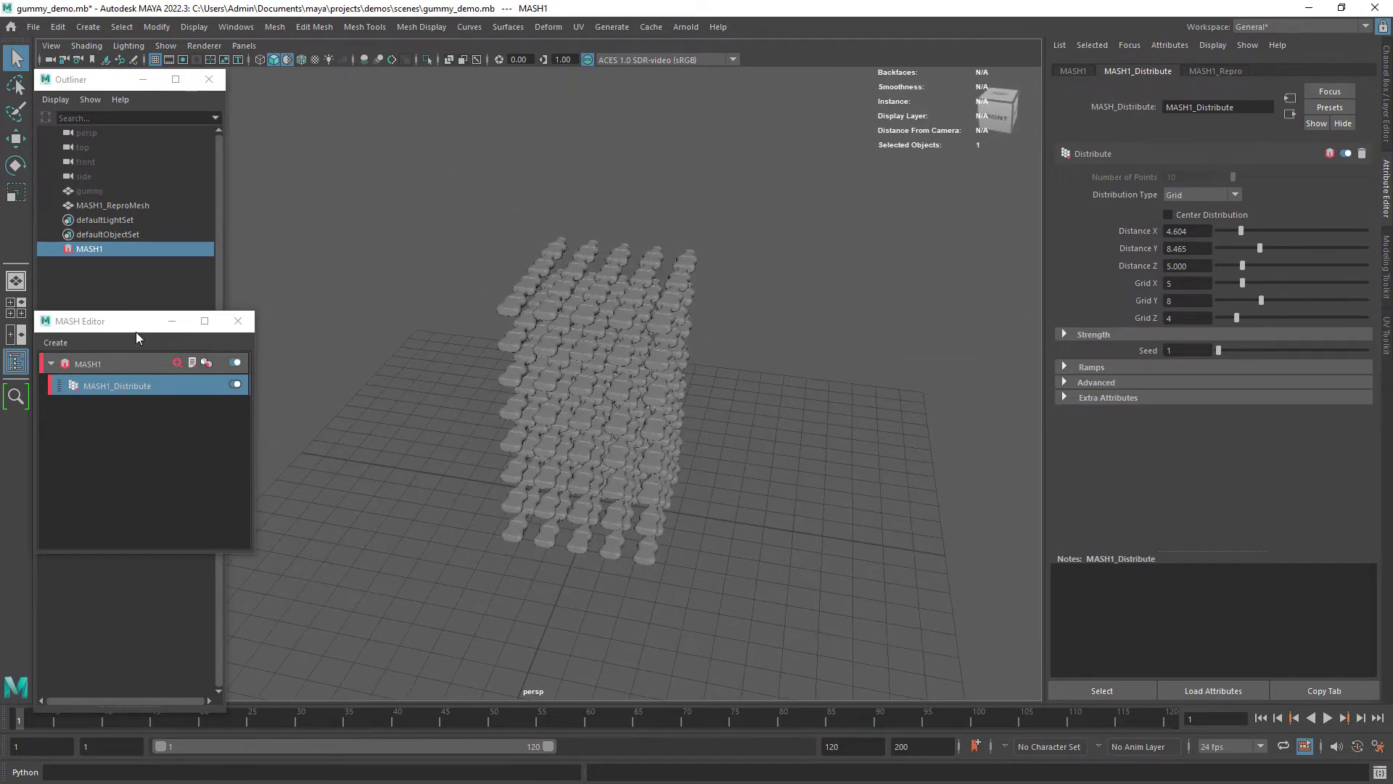
# Add a Random node to the MASH1 network
pyautogui.moveTo(125, 323); pyautogui.dragTo(343, 279)
pyautogui.click(396, 320)
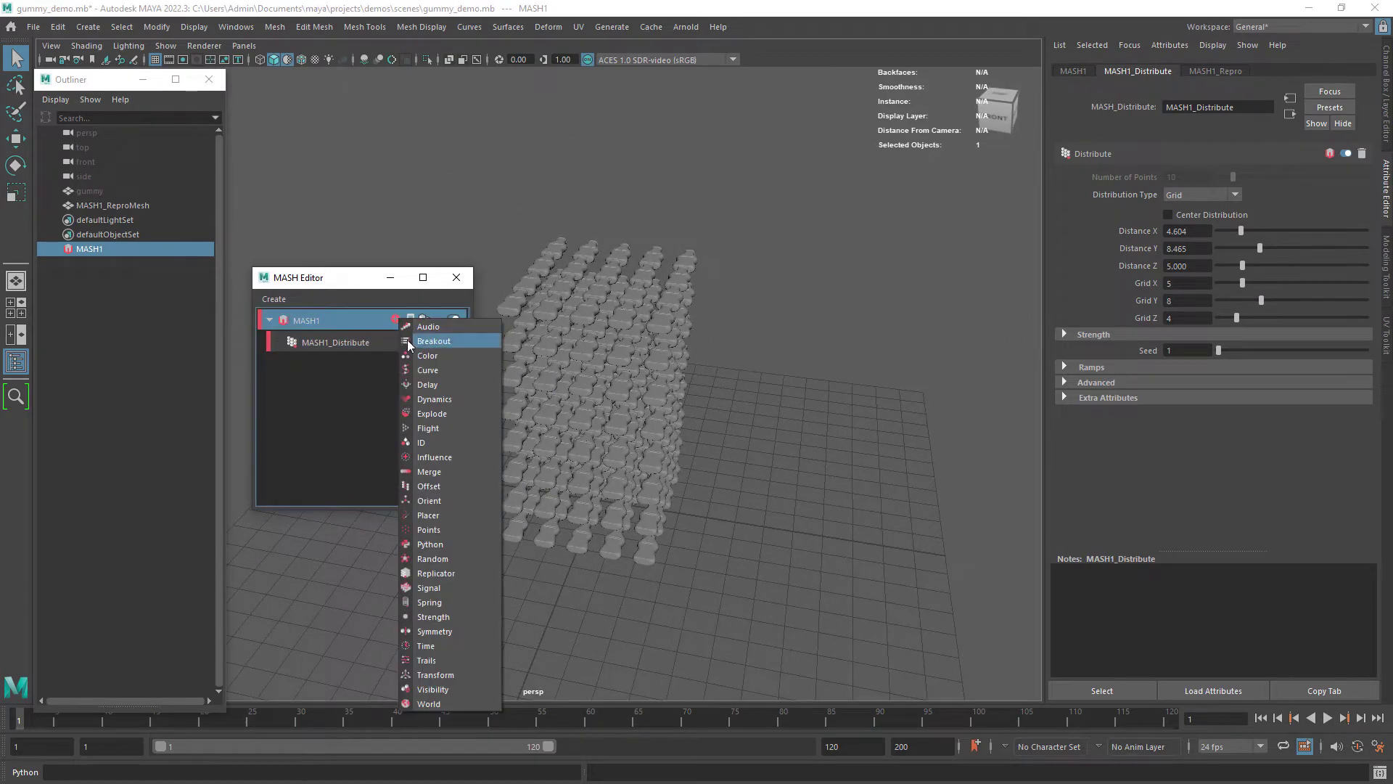
pyautogui.click(434, 562)
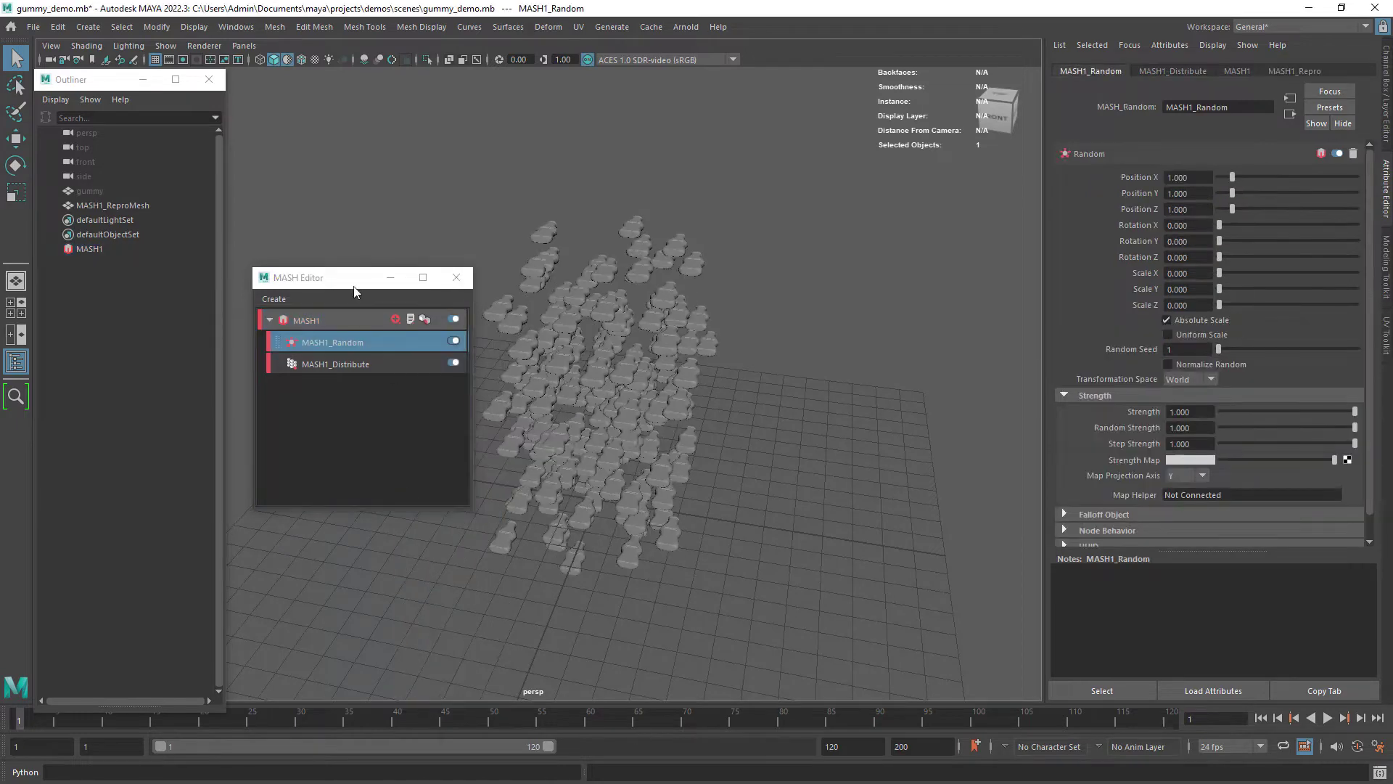
# Set the Random node's position values to 1.05 in X, 1.05 in Y and 0.9 in Z
pyautogui.moveTo(353, 283); pyautogui.dragTo(165, 313)
pyautogui.scroll(2, 487, 414)
pyautogui.moveTo(1233, 178); pyautogui.dragTo(1231, 179)
pyautogui.doubleClick(1182, 178)
pyautogui.write('1')
pyautogui.keyDown('alt'); pyautogui.moveTo(807, 332); pyautogui.dragTo(771, 368, button='right'); pyautogui.keyUp('alt')
pyautogui.doubleClick(1179, 178)
pyautogui.write('1.05')
pyautogui.press('Tab')
pyautogui.write('1.05')
pyautogui.press('Tab')
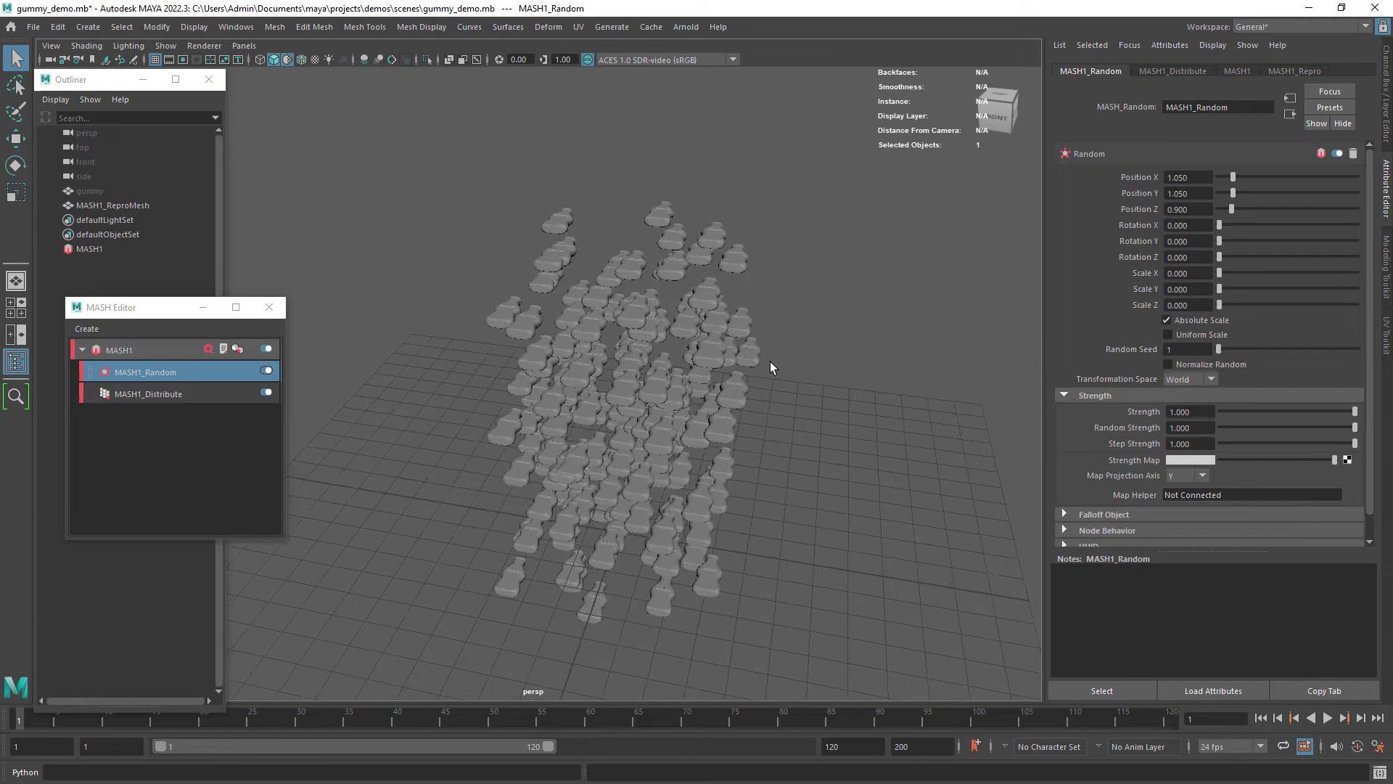
# Randomise the bottles' rotation by 17.1 in X and 36.9 in Y on the Random node
pyautogui.moveTo(1227, 229); pyautogui.dragTo(1233, 232)
pyautogui.write('1')
pyautogui.press('Return')
pyautogui.keyDown('alt'); pyautogui.moveTo(778, 395); pyautogui.dragTo(731, 402); pyautogui.keyUp('alt')
pyautogui.moveTo(1220, 243)
pyautogui.mouseDown()
pyautogui.moveTo(1247, 243)
pyautogui.moveTo(1249, 261)
pyautogui.moveTo(1217, 261)
pyautogui.mouseUp()
pyautogui.moveTo(751, 468); pyautogui.dragTo(693, 434)
# Add a Transform node to the MASH1 network and raise the bottles to a Y position of 7
pyautogui.click(208, 349)
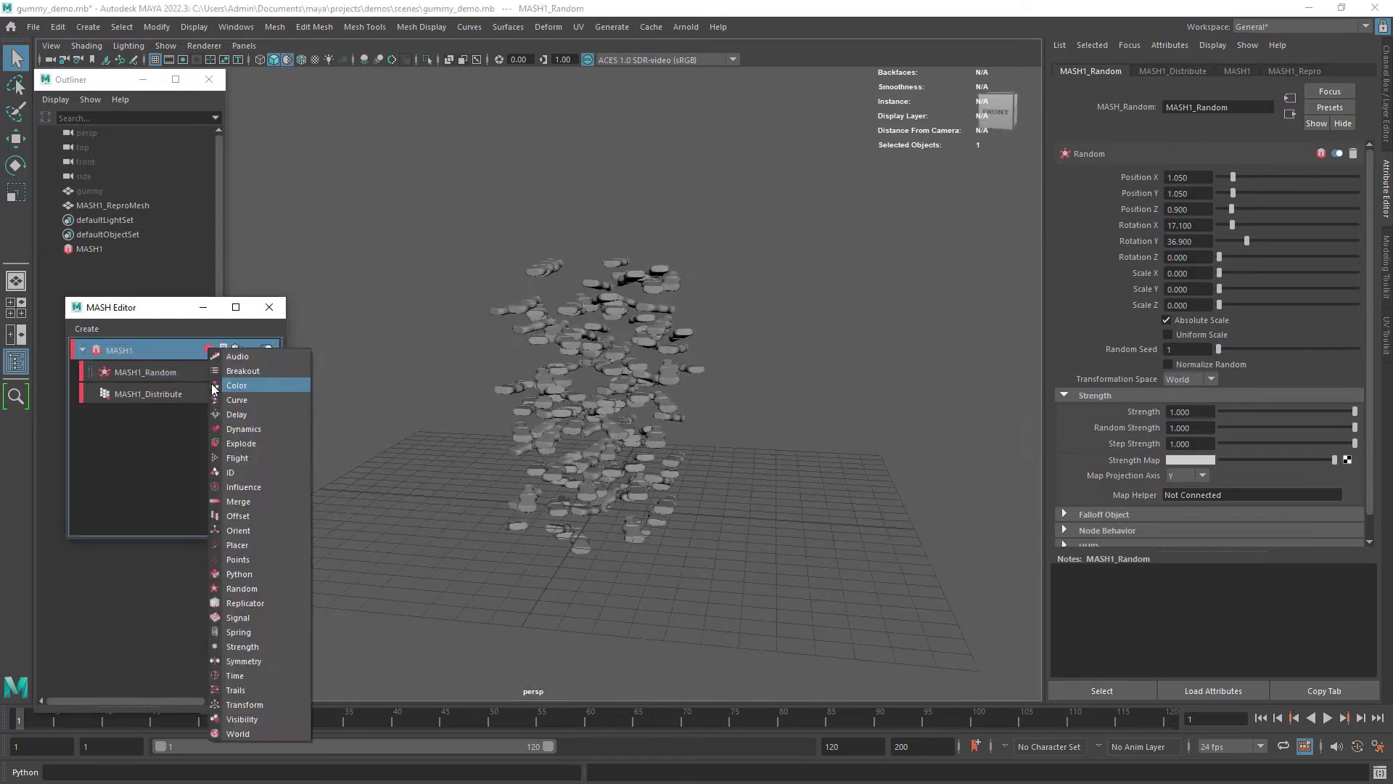
pyautogui.click(254, 705)
pyautogui.click(220, 373)
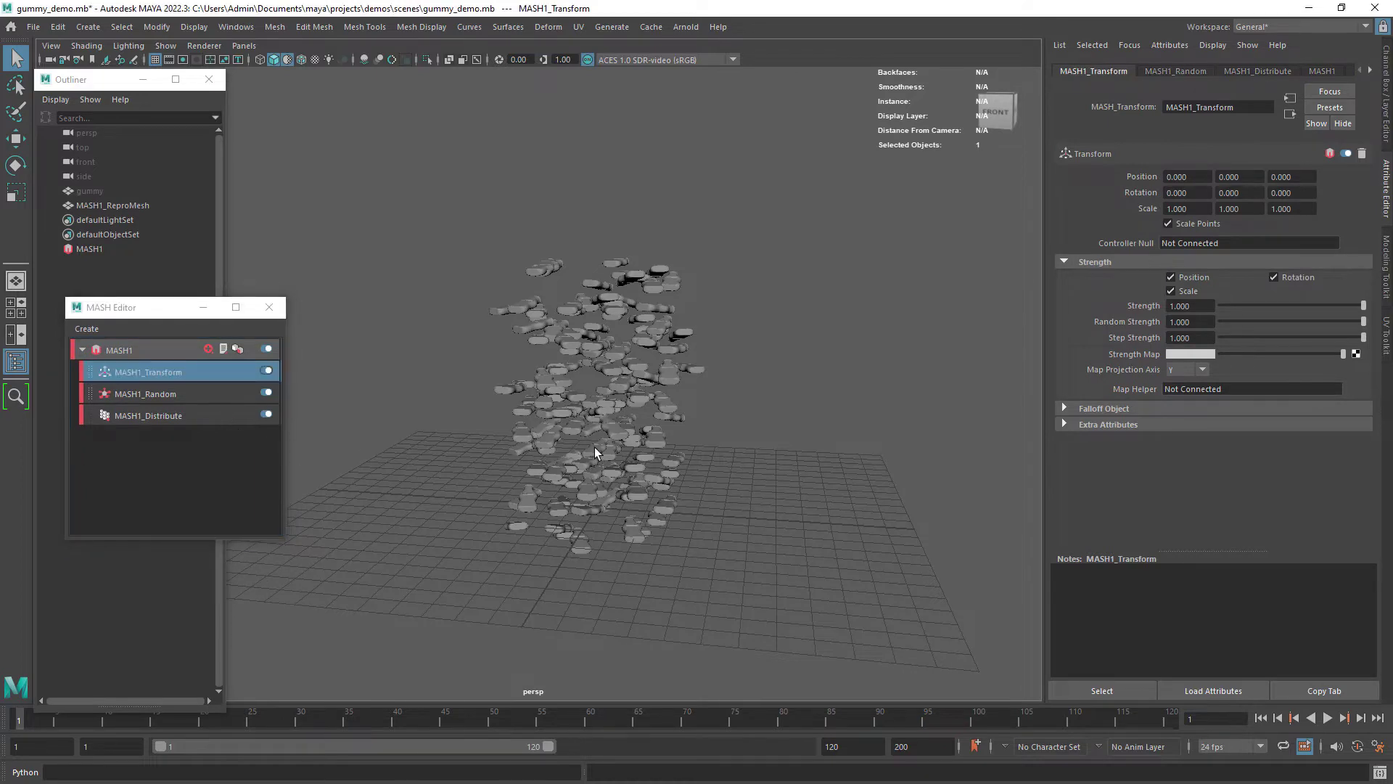
pyautogui.scroll(2, 625, 415)
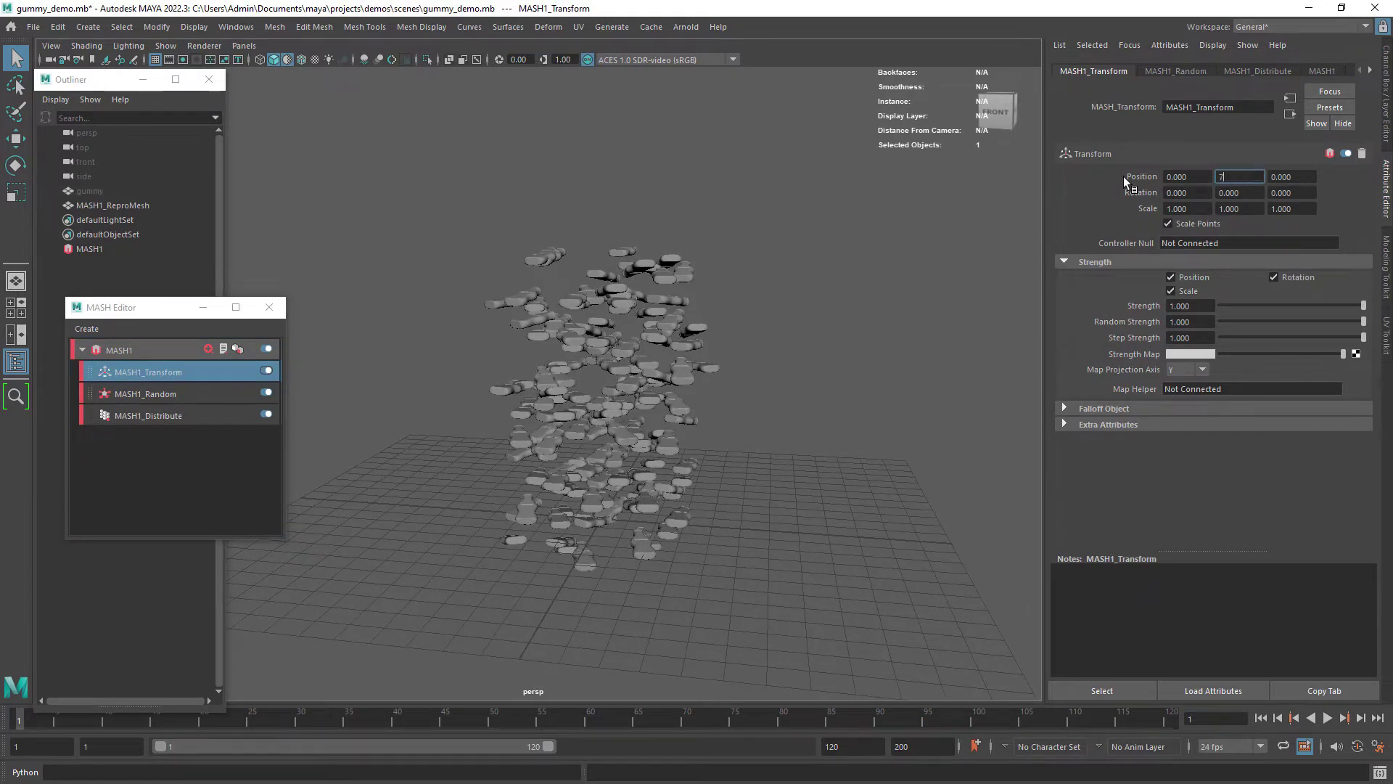
pyautogui.press('Return')
pyautogui.keyDown('alt'); pyautogui.moveTo(696, 429); pyautogui.dragTo(555, 367); pyautogui.keyUp('alt')
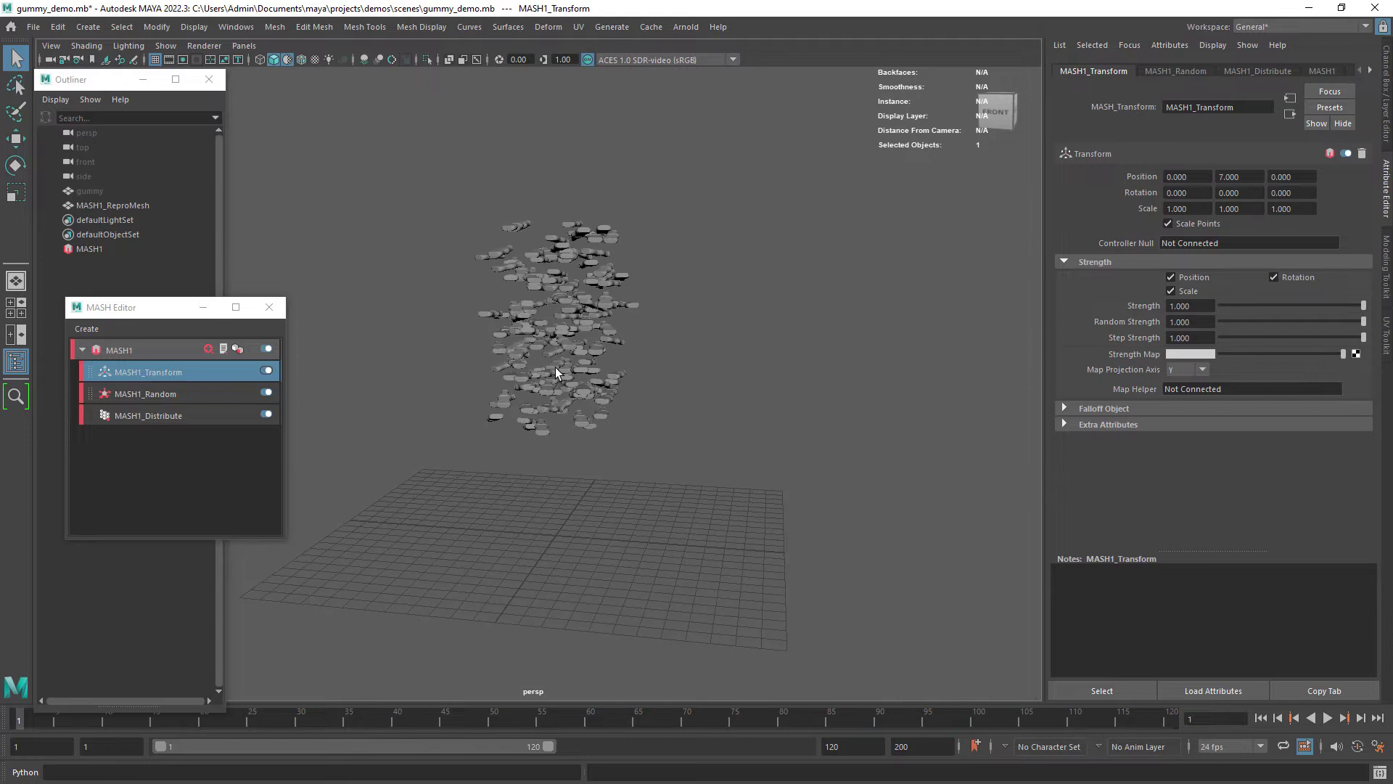
# Add a Dynamics node to the MASH1 network
pyautogui.keyDown('alt'); pyautogui.moveTo(555, 513); pyautogui.dragTo(559, 482, button='right'); pyautogui.keyUp('alt')
pyautogui.keyDown('alt'); pyautogui.moveTo(560, 482); pyautogui.dragTo(558, 492, button='middle'); pyautogui.keyUp('alt')
pyautogui.keyDown('alt'); pyautogui.moveTo(558, 492); pyautogui.dragTo(574, 476, button='right'); pyautogui.keyUp('alt')
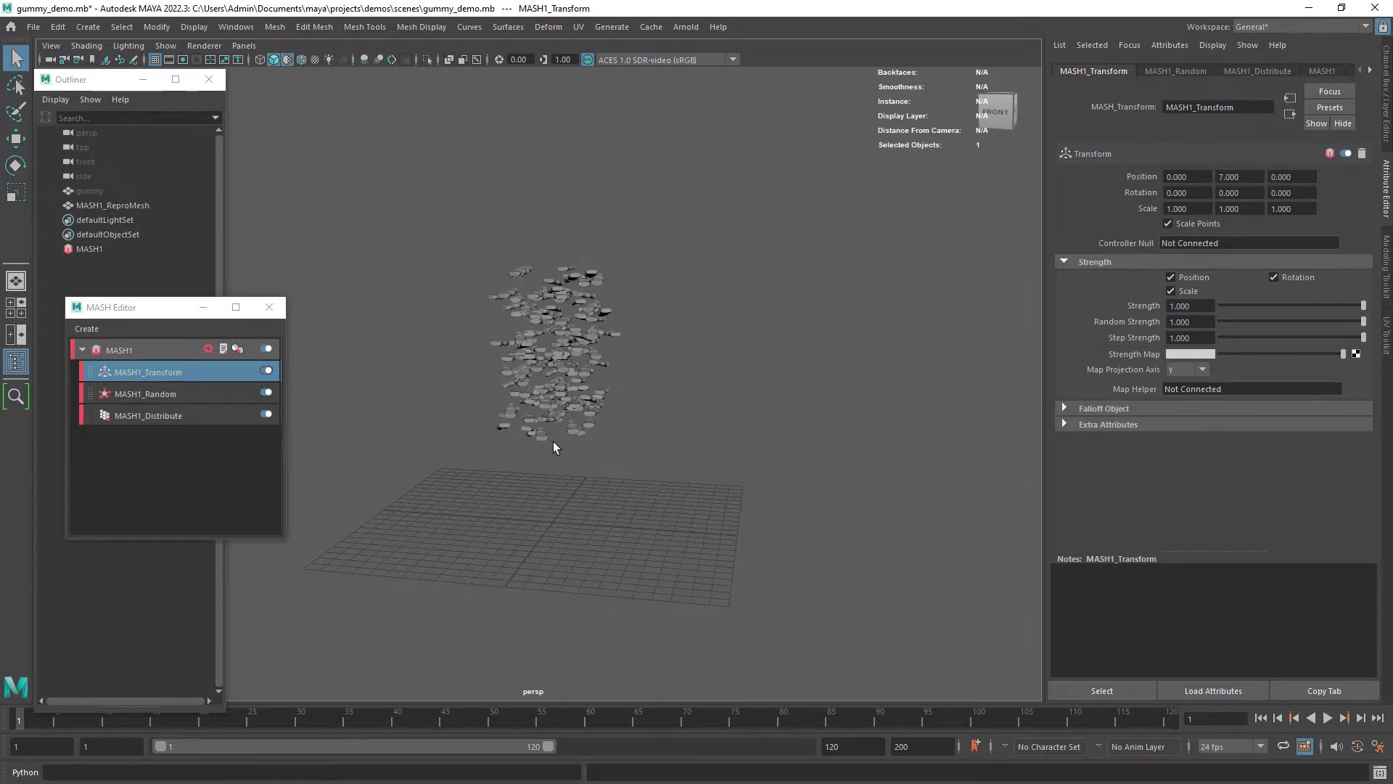
pyautogui.click(207, 349)
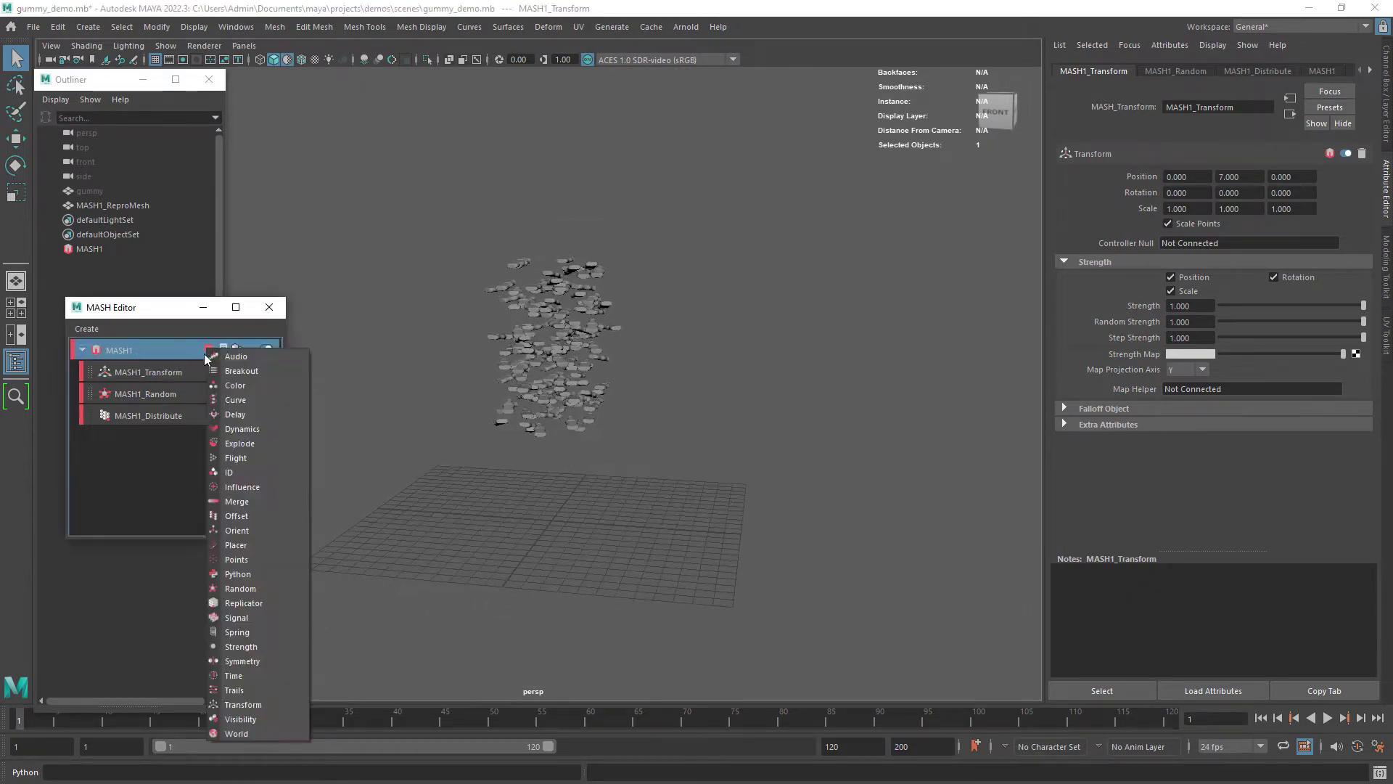
pyautogui.click(246, 428)
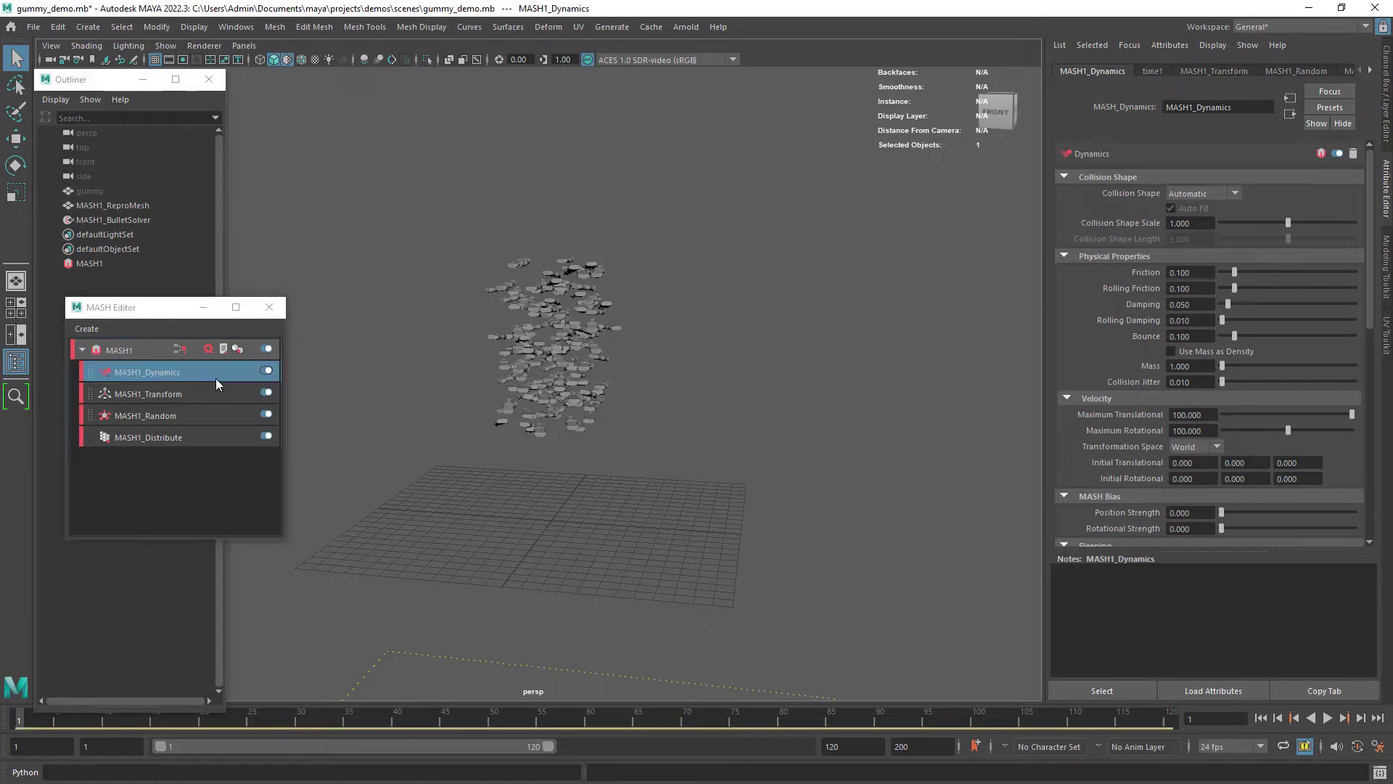
# Set the Y position of the MASH1_BulletSolver ground plane to 0
pyautogui.moveTo(155, 306); pyautogui.dragTo(313, 288)
pyautogui.click(115, 220)
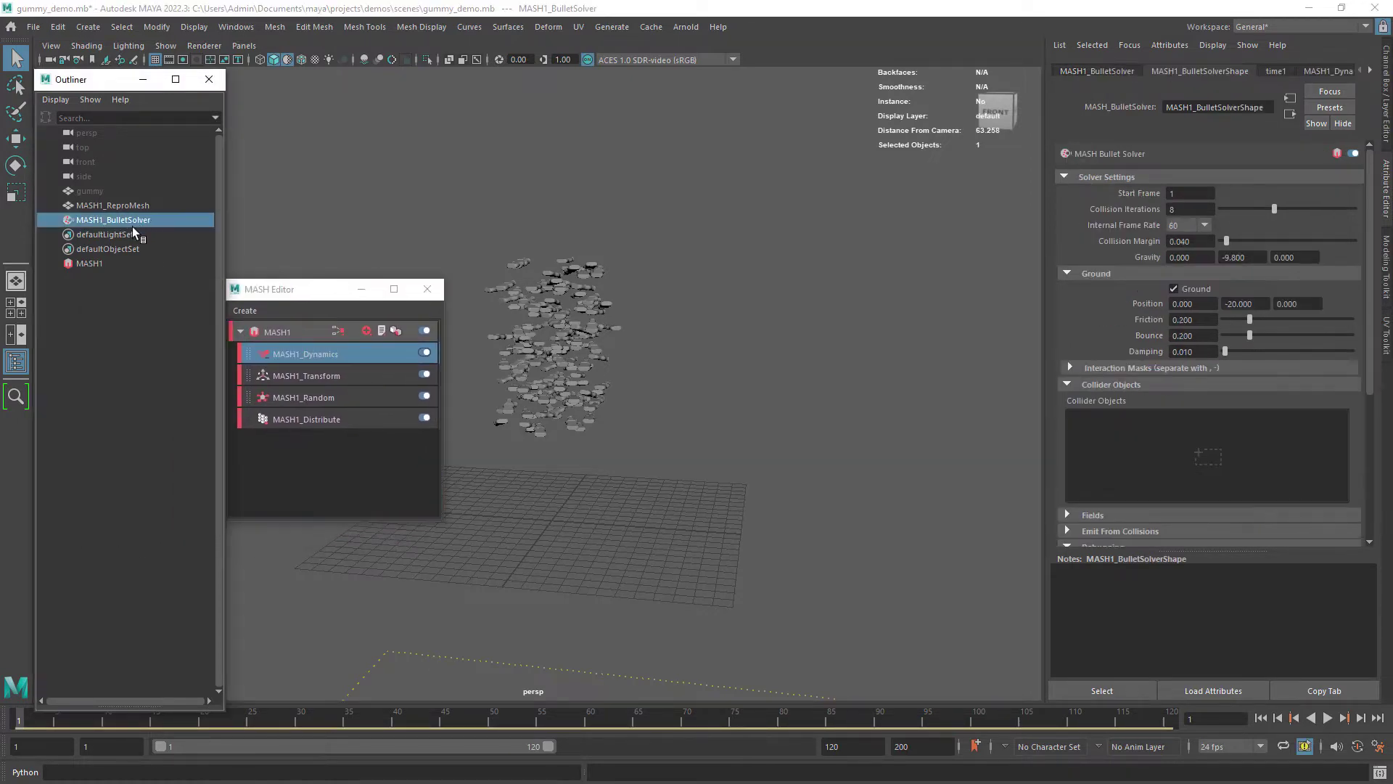
pyautogui.scroll(-6, 577, 431)
pyautogui.keyDown('alt'); pyautogui.moveTo(579, 453); pyautogui.dragTo(822, 356); pyautogui.keyUp('alt')
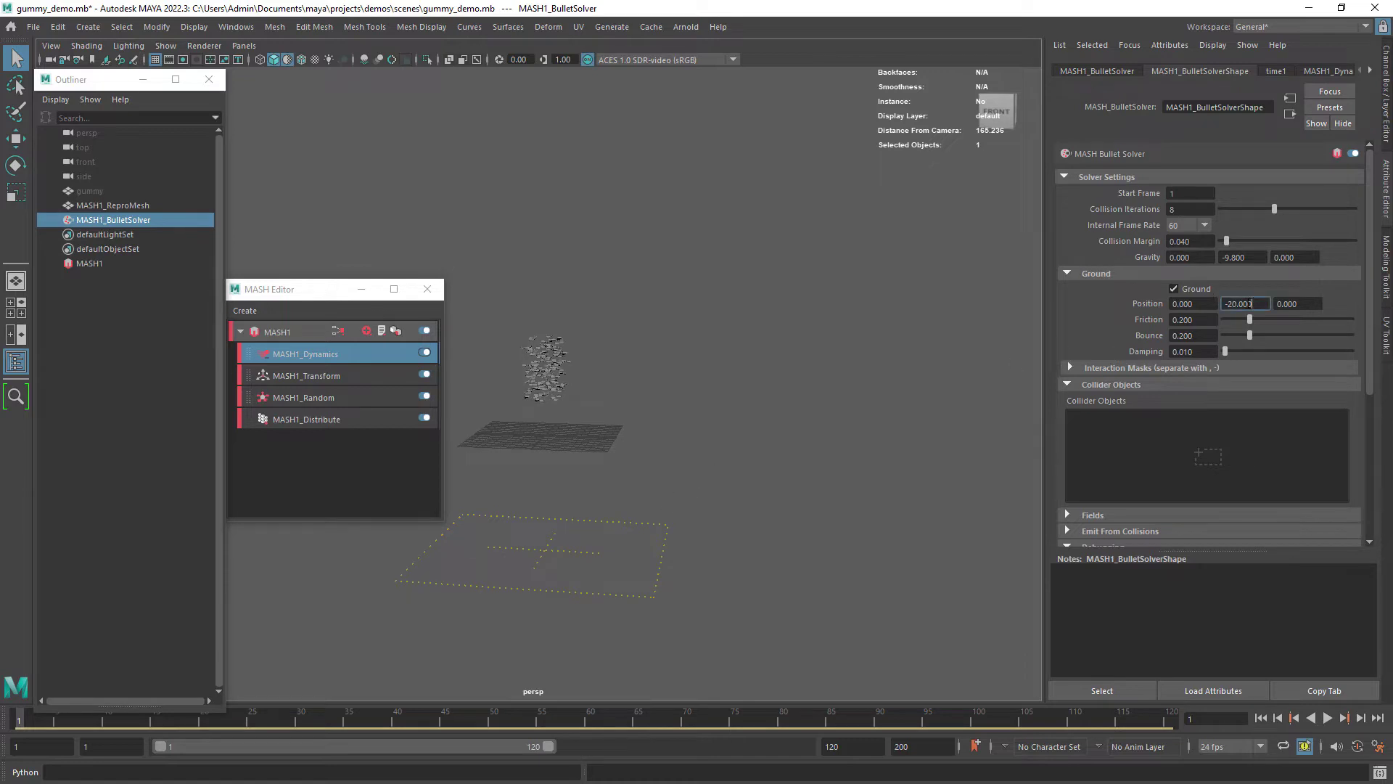
pyautogui.scroll(3, 653, 377)
pyautogui.keyDown('alt'); pyautogui.moveTo(675, 404); pyautogui.dragTo(665, 429); pyautogui.keyUp('alt')
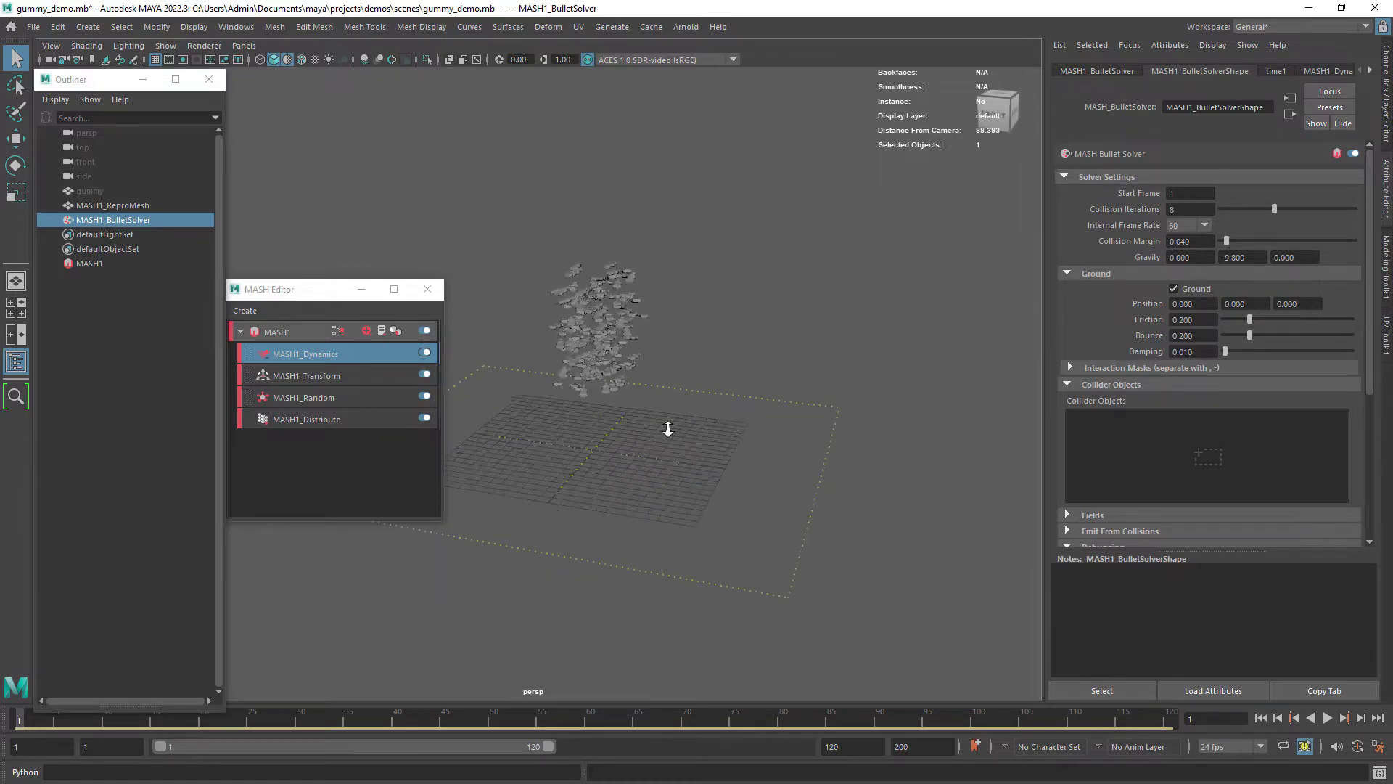
# Play the bottle-drop simulation from frame 1 and stop it at frame 44
pyautogui.scroll(2, 665, 404)
pyautogui.moveTo(316, 295); pyautogui.dragTo(325, 212)
pyautogui.moveTo(693, 415)
pyautogui.keyDown('alt'); pyautogui.mouseDown()
pyautogui.moveTo(687, 402)
pyautogui.moveTo(708, 396)
pyautogui.mouseUp(); pyautogui.keyUp('alt')
pyautogui.scroll(-2, 707, 395)
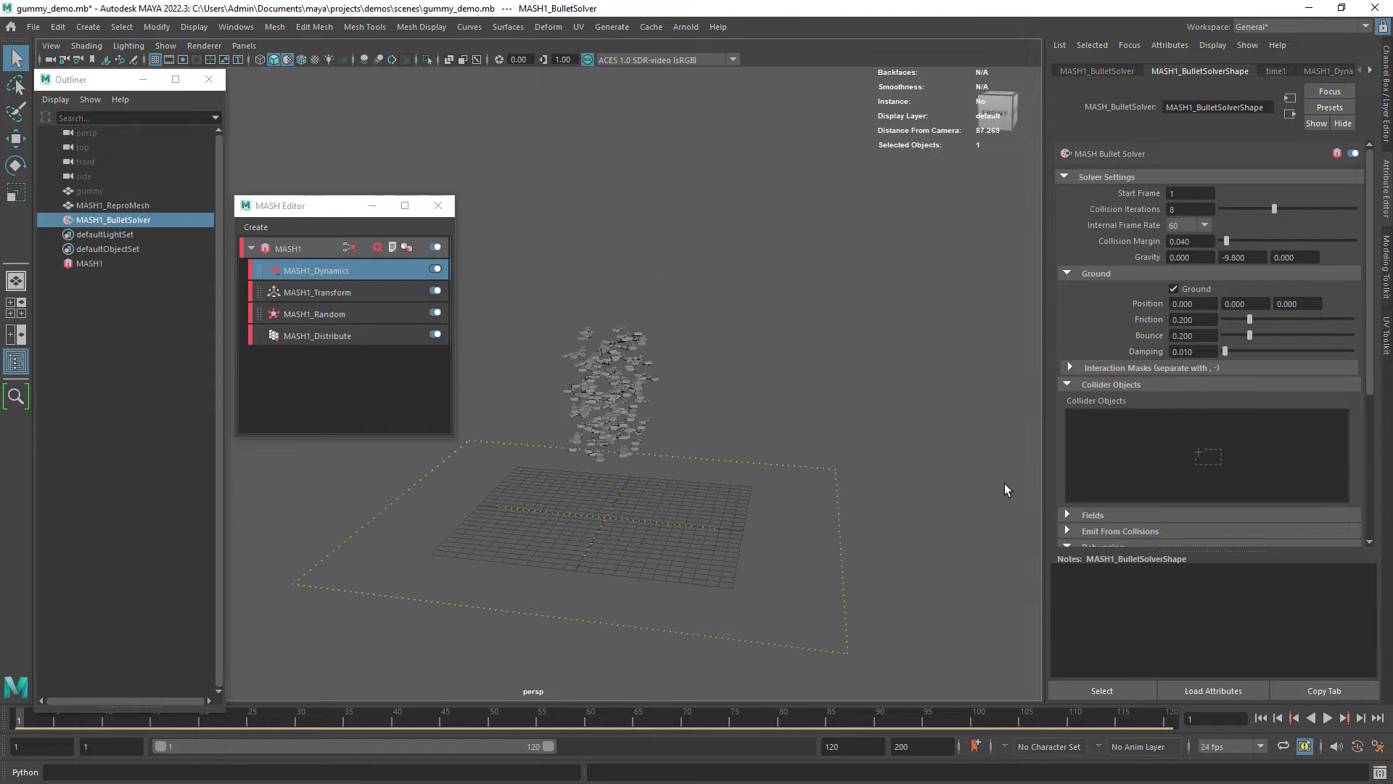
pyautogui.click(1323, 719)
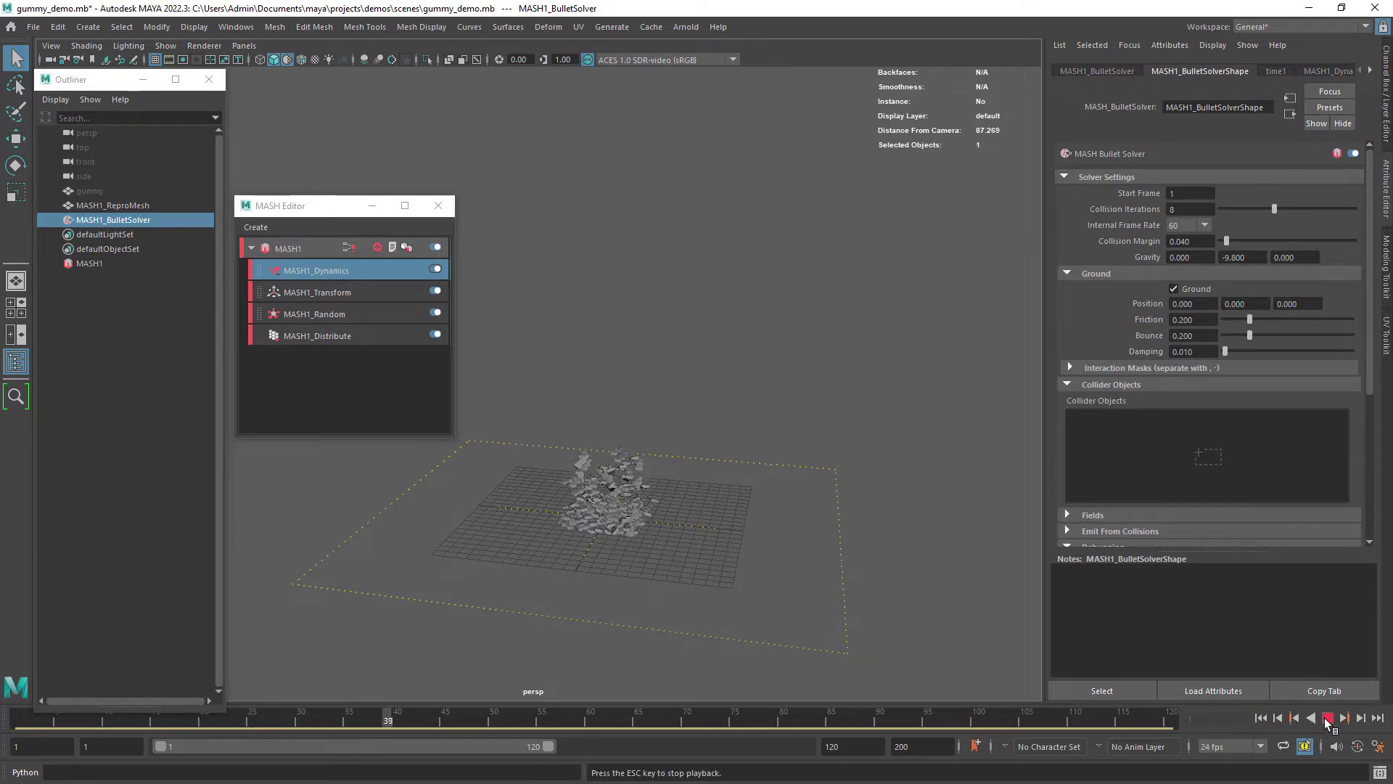
pyautogui.click(1328, 721)
pyautogui.scroll(8, 637, 411)
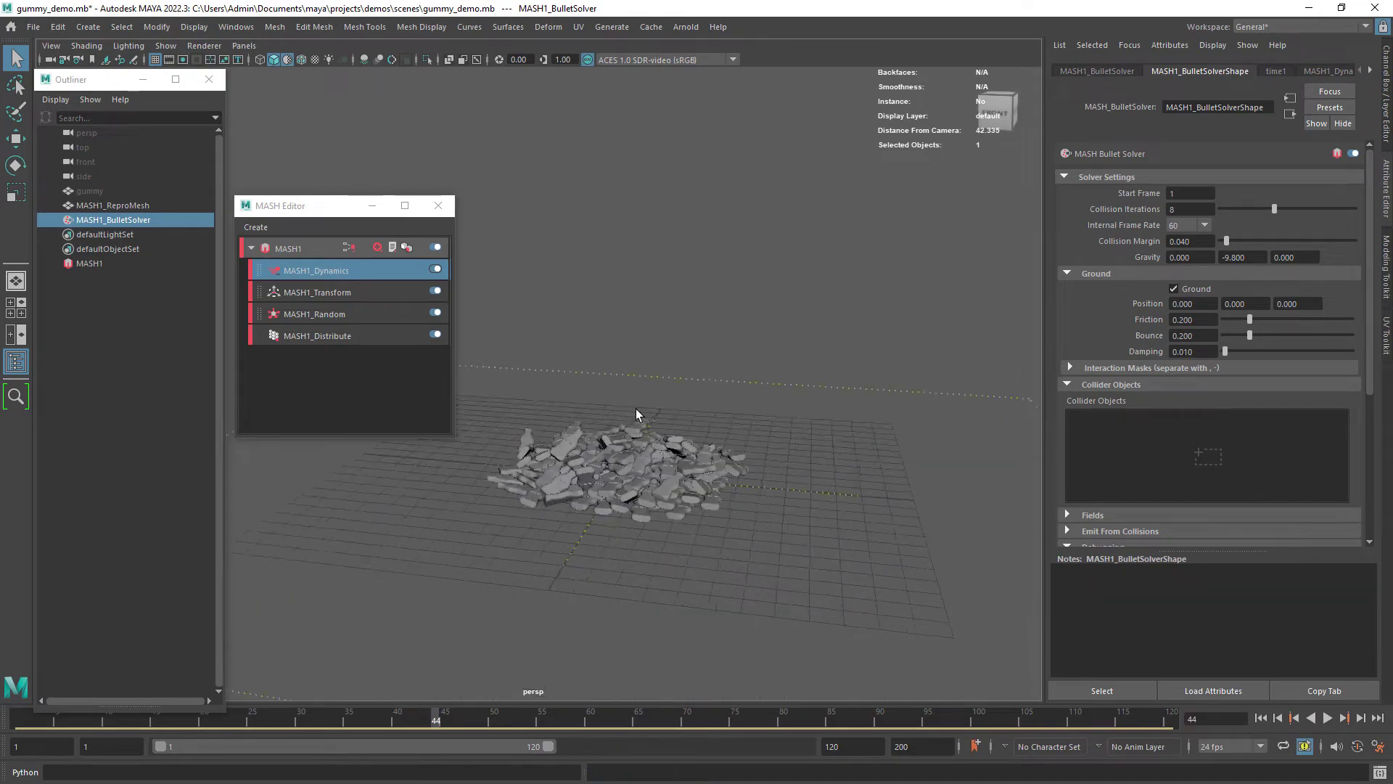
# Examine the fallen pile of bottles from above and up close
pyautogui.keyDown('alt'); pyautogui.moveTo(637, 410); pyautogui.dragTo(645, 475); pyautogui.keyUp('alt')
pyautogui.scroll(4, 646, 475)
pyautogui.keyDown('alt'); pyautogui.moveTo(646, 475); pyautogui.dragTo(655, 509, button='middle'); pyautogui.keyUp('alt')
pyautogui.keyDown('alt'); pyautogui.moveTo(655, 509); pyautogui.dragTo(662, 451); pyautogui.keyUp('alt')
pyautogui.scroll(4, 688, 478)
pyautogui.click(687, 478)
pyautogui.scroll(-5, 687, 479)
pyautogui.scroll(4, 711, 411)
pyautogui.scroll(-4, 678, 438)
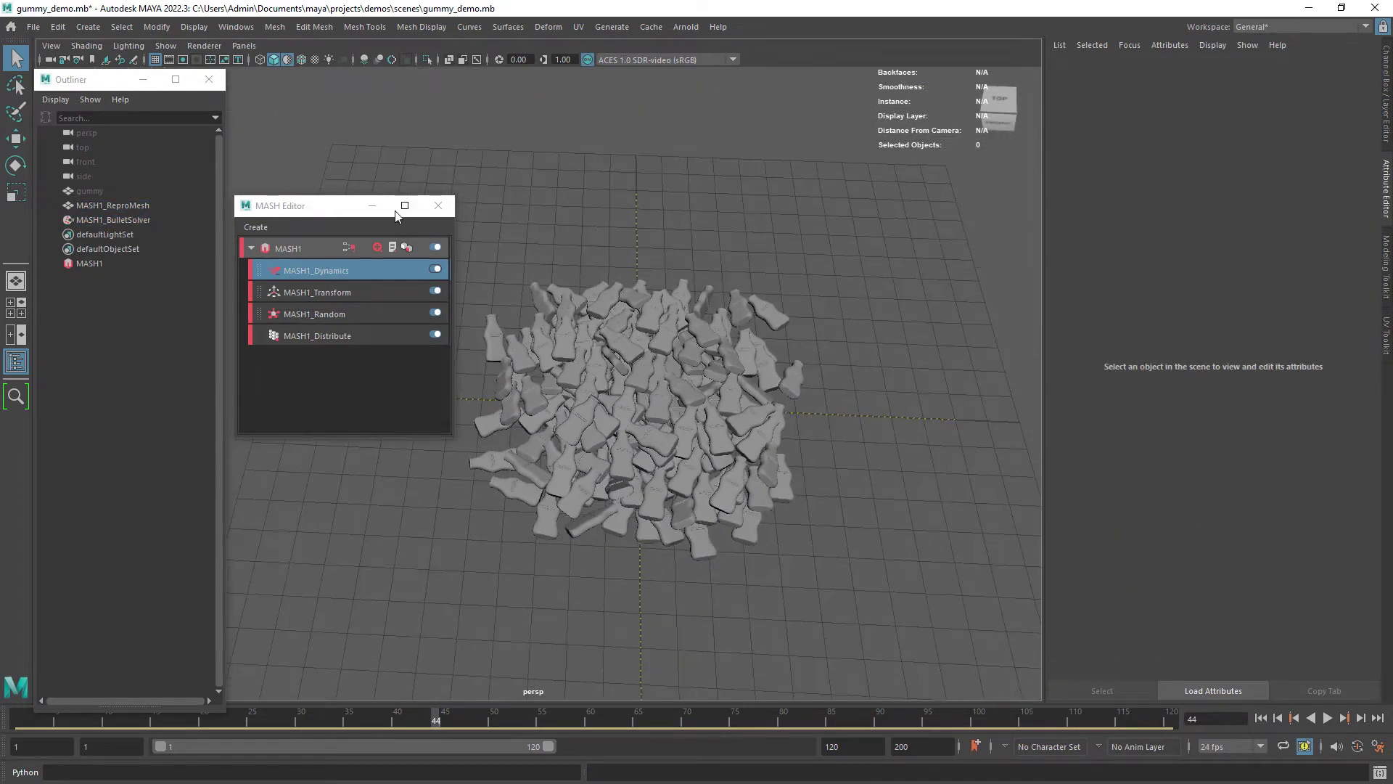
# Duplicate the simulated bottle mesh, and hide the original MASH1_ReproMesh together with MASH1_BulletSolver
pyautogui.click(372, 206)
pyautogui.click(679, 406)
pyautogui.scroll(-2, 679, 406)
pyautogui.click(58, 28)
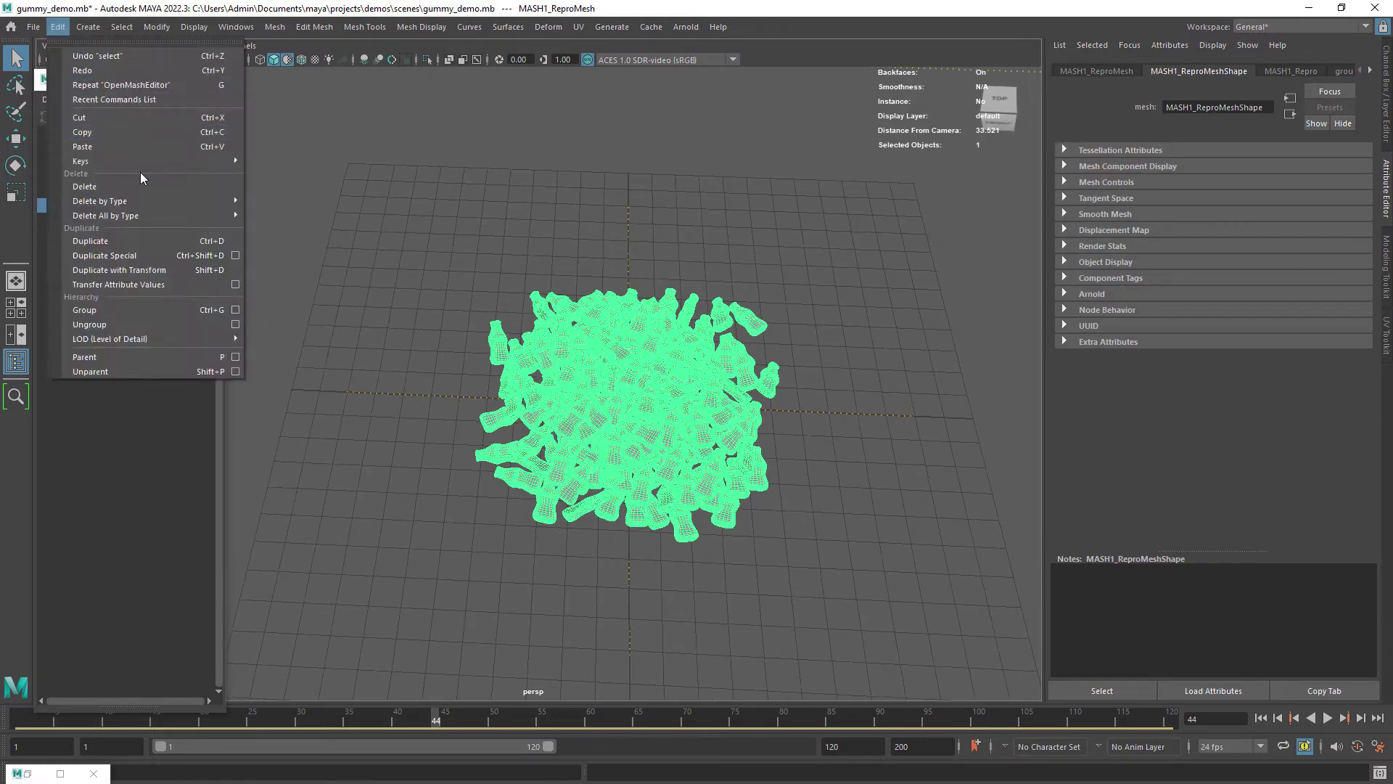
pyautogui.click(153, 242)
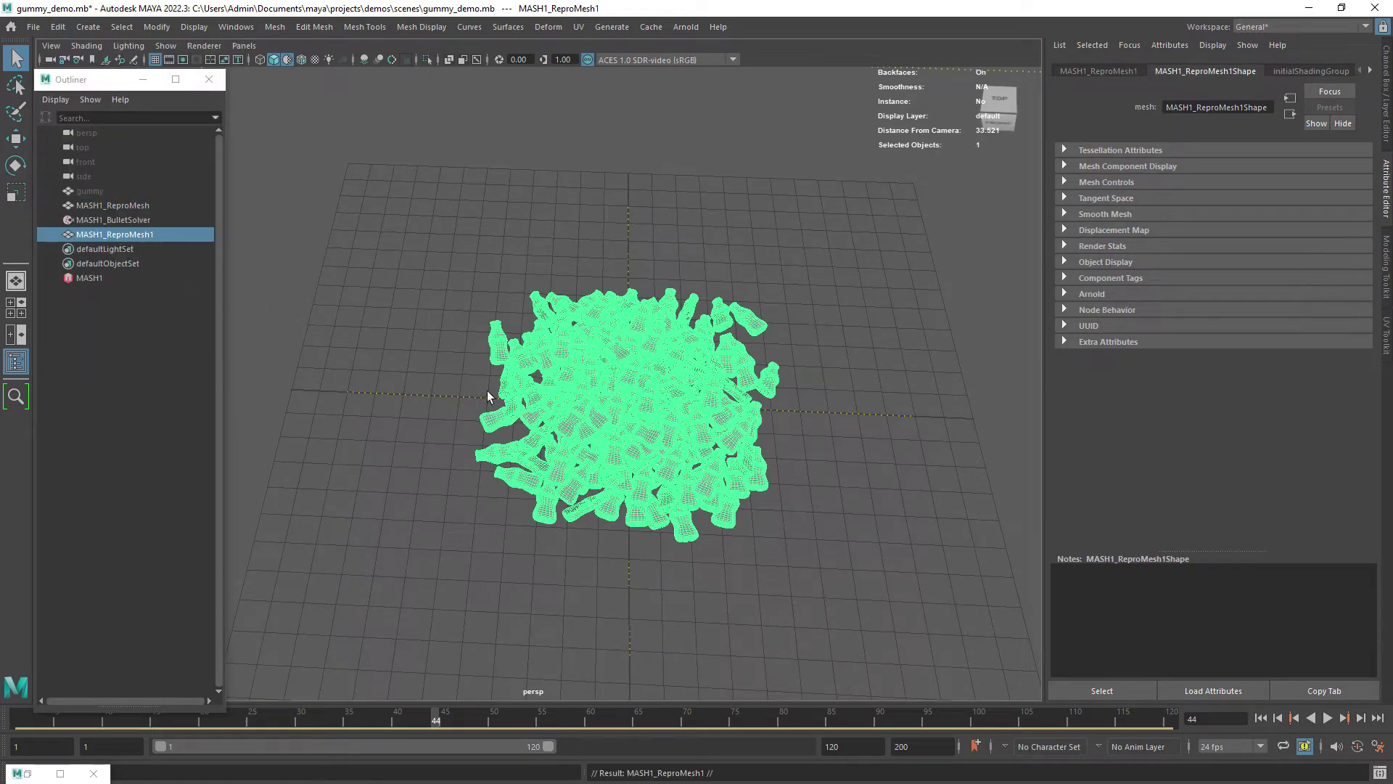
pyautogui.moveTo(141, 206); pyautogui.dragTo(143, 219)
pyautogui.hotkey('ctrl', 'h')
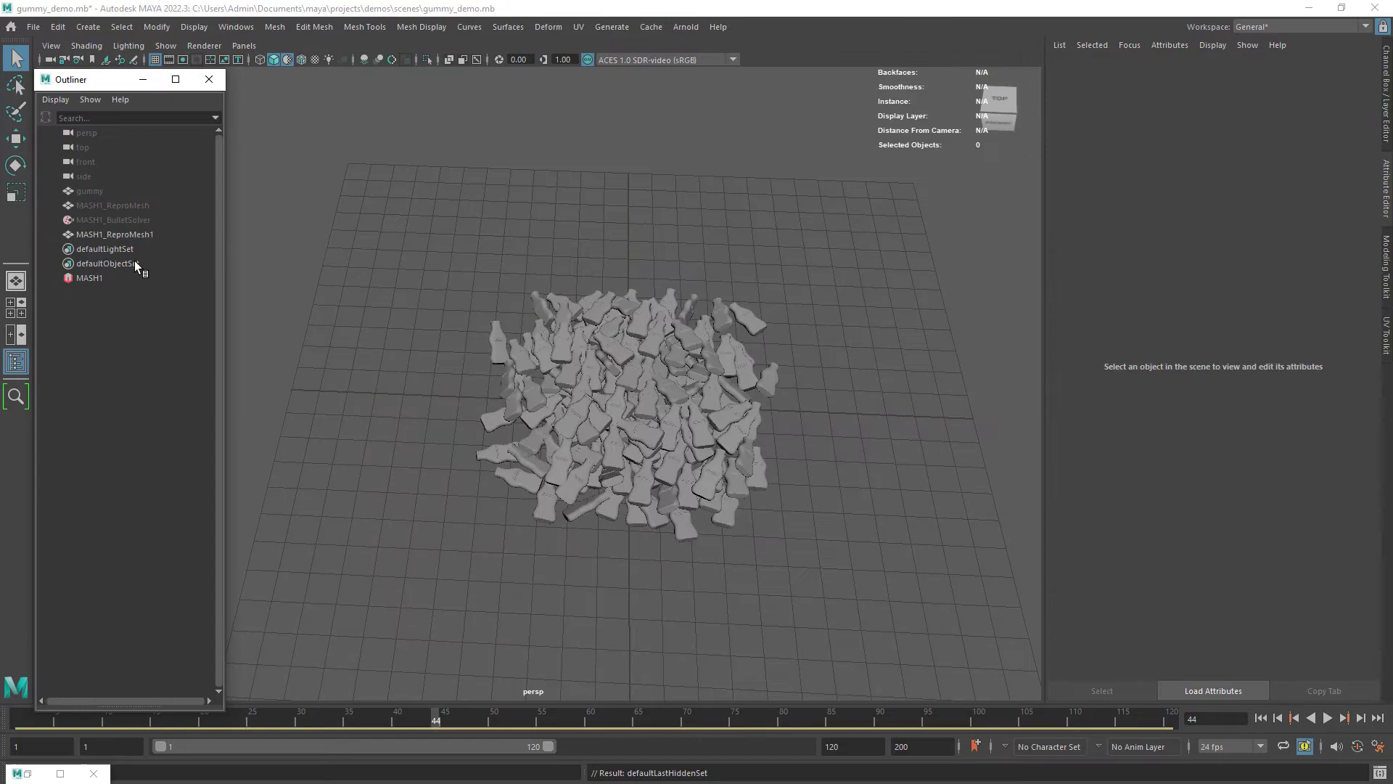
# Select the duplicated bottle mesh MASH1_ReproMesh1 and return the timeline to frame 1
pyautogui.click(116, 234)
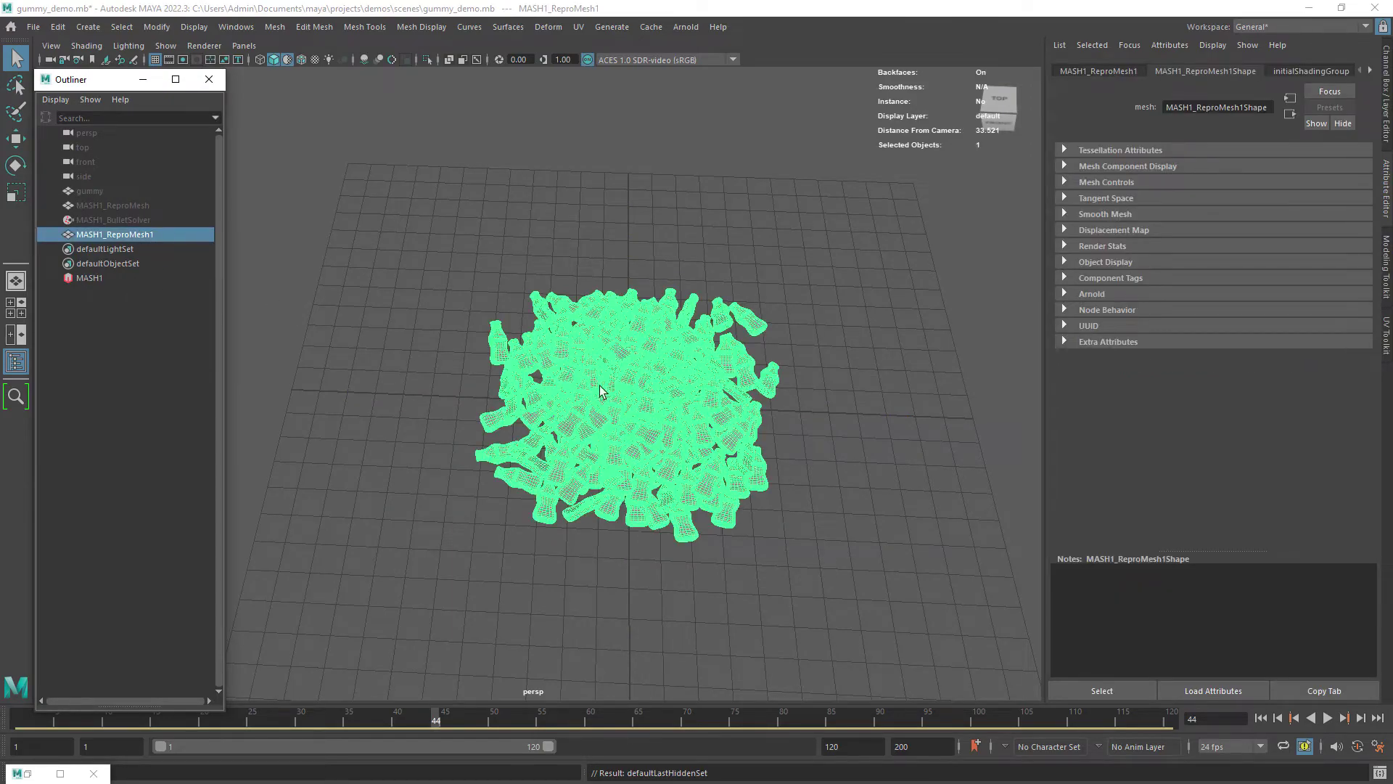
pyautogui.keyDown('alt'); pyautogui.moveTo(602, 390); pyautogui.dragTo(546, 384, button='middle'); pyautogui.keyUp('alt')
pyautogui.press('w')
pyautogui.click(1262, 719)
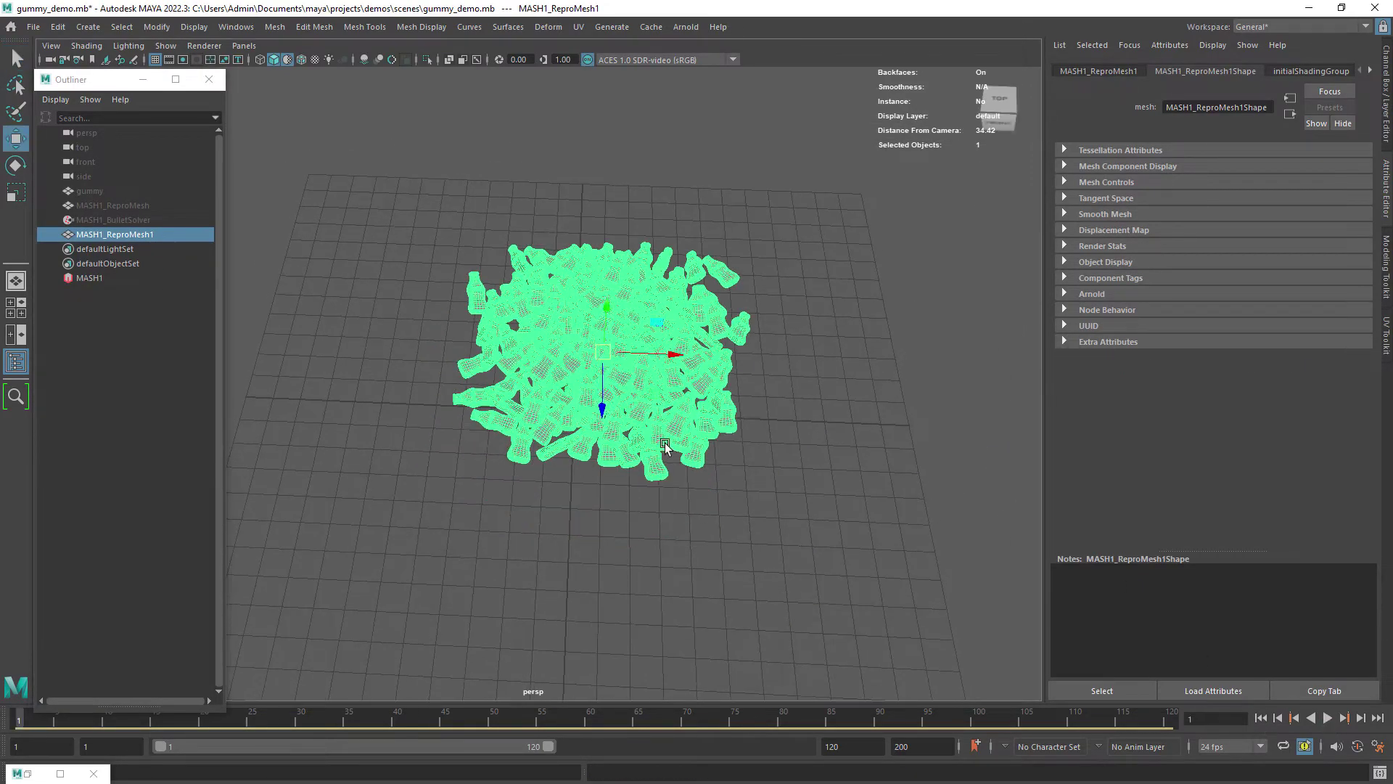
pyautogui.keyDown('alt'); pyautogui.moveTo(682, 602); pyautogui.dragTo(678, 491); pyautogui.keyUp('alt')
pyautogui.keyDown('alt'); pyautogui.moveTo(677, 491); pyautogui.dragTo(696, 557, button='right'); pyautogui.keyUp('alt')
pyautogui.keyDown('alt'); pyautogui.moveTo(697, 557); pyautogui.dragTo(507, 479); pyautogui.keyUp('alt')
pyautogui.hotkey('ctrl', 'a')
pyautogui.click(1366, 103)
pyautogui.write('.')
pyautogui.press('Return')
pyautogui.press('Return')
pyautogui.hotkey('ctrl', 'z')
pyautogui.hotkey('ctrl', 'z')
pyautogui.hotkey('ctrl', 'z')
# Separate the duplicated mesh MASH1_ReproMesh1 into individual bottle objects
pyautogui.keyDown('alt'); pyautogui.moveTo(624, 407); pyautogui.dragTo(721, 438); pyautogui.keyUp('alt')
pyautogui.click(1261, 718)
pyautogui.keyDown('alt'); pyautogui.moveTo(697, 450); pyautogui.dragTo(761, 479, button='right'); pyautogui.keyUp('alt')
pyautogui.keyDown('alt'); pyautogui.moveTo(761, 479); pyautogui.dragTo(774, 443); pyautogui.keyUp('alt')
pyautogui.keyDown('alt'); pyautogui.moveTo(773, 443); pyautogui.dragTo(675, 363, button='right'); pyautogui.keyUp('alt')
pyautogui.press('space')
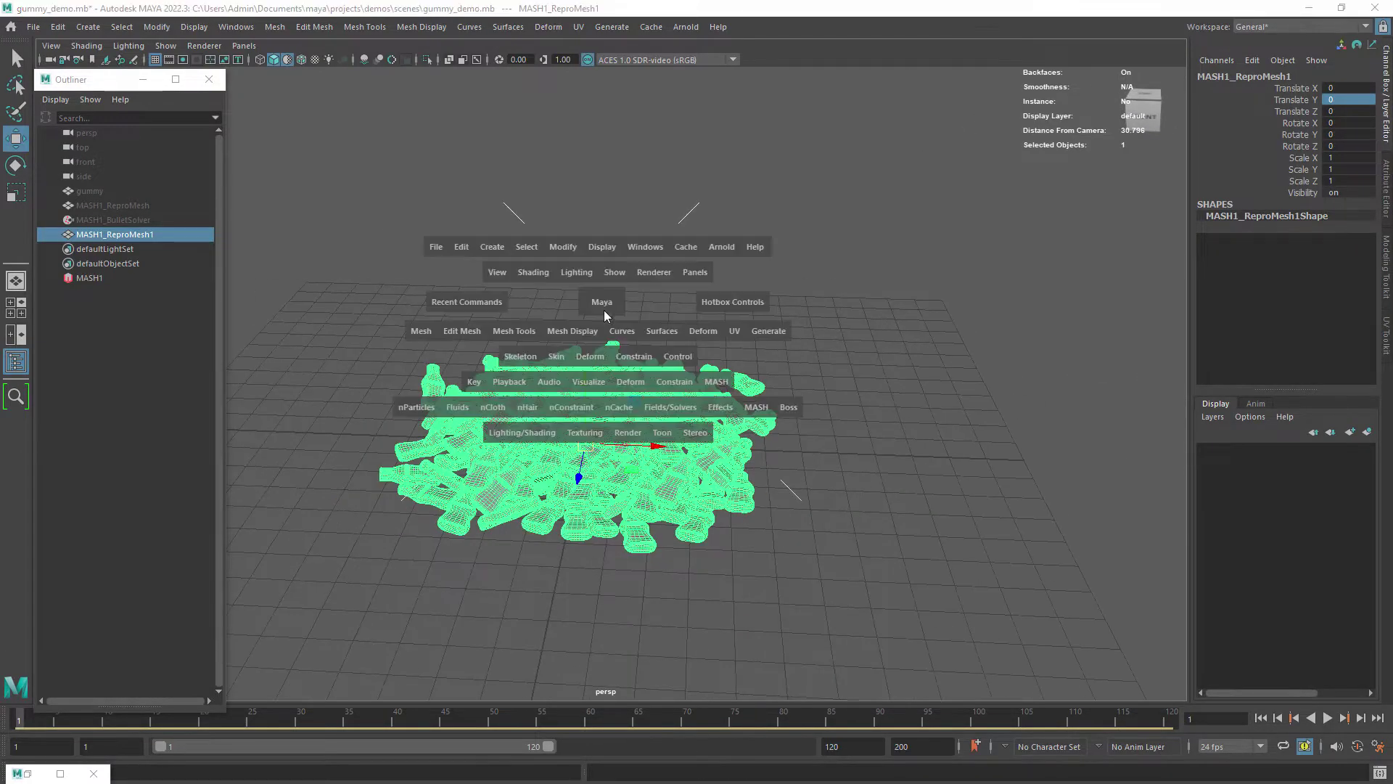
pyautogui.click(427, 327)
pyautogui.click(458, 401)
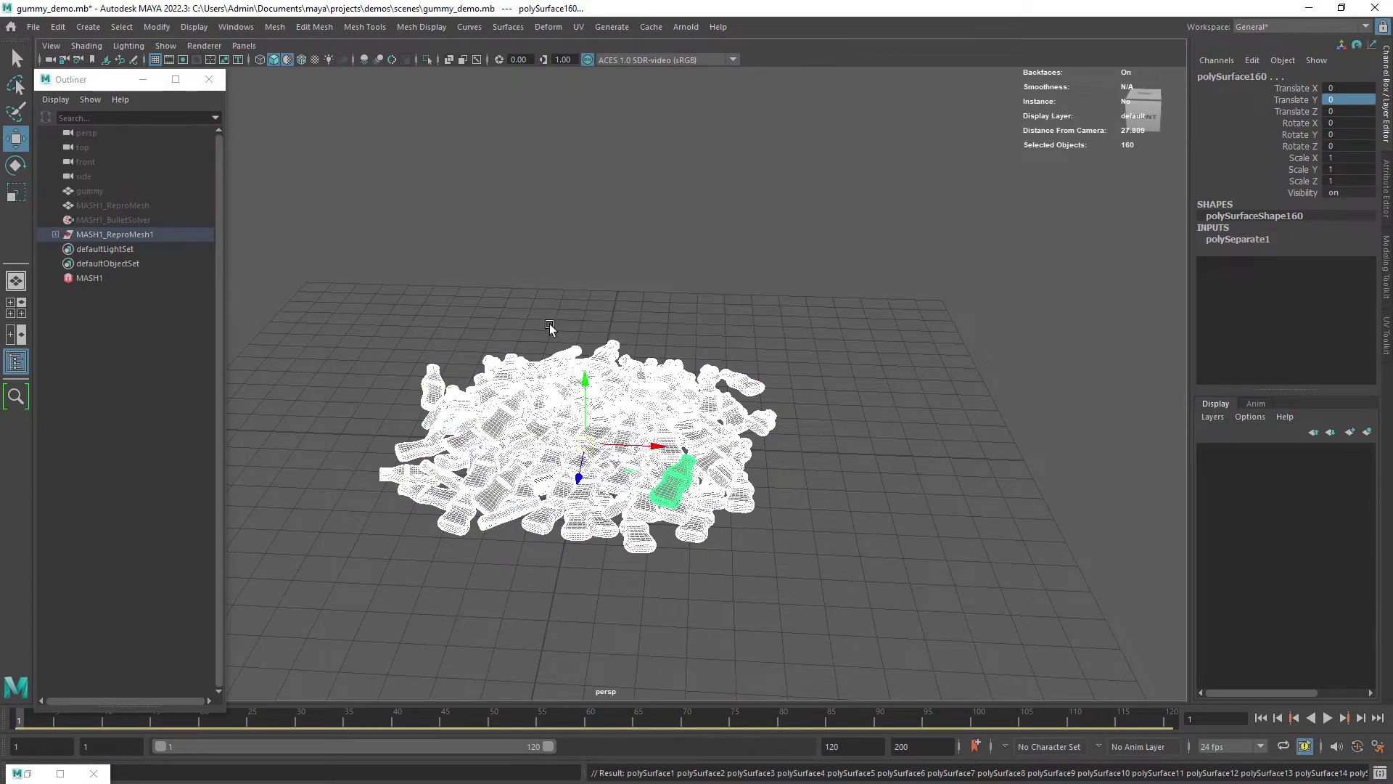
# Delete the construction history of all separated bottles and save the scene
pyautogui.click(549, 325)
pyautogui.moveTo(352, 291); pyautogui.dragTo(772, 548)
pyautogui.click(57, 28)
pyautogui.moveTo(225, 202)
pyautogui.click(295, 210)
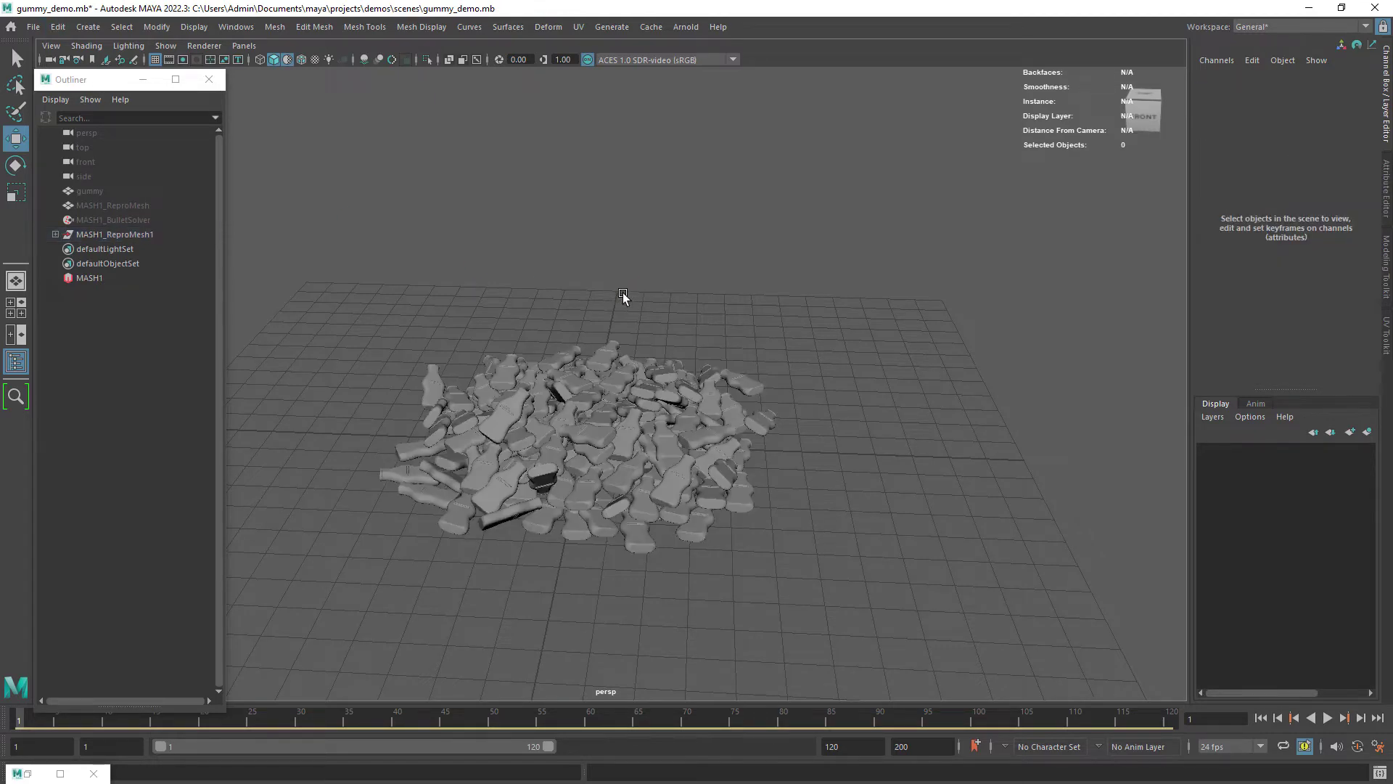
pyautogui.hotkey('ctrl', 's')
# Show the resolution gate and frame the separated bottles closely from above, picking single bottles to check them
pyautogui.scroll(5, 616, 367)
pyautogui.click(620, 412)
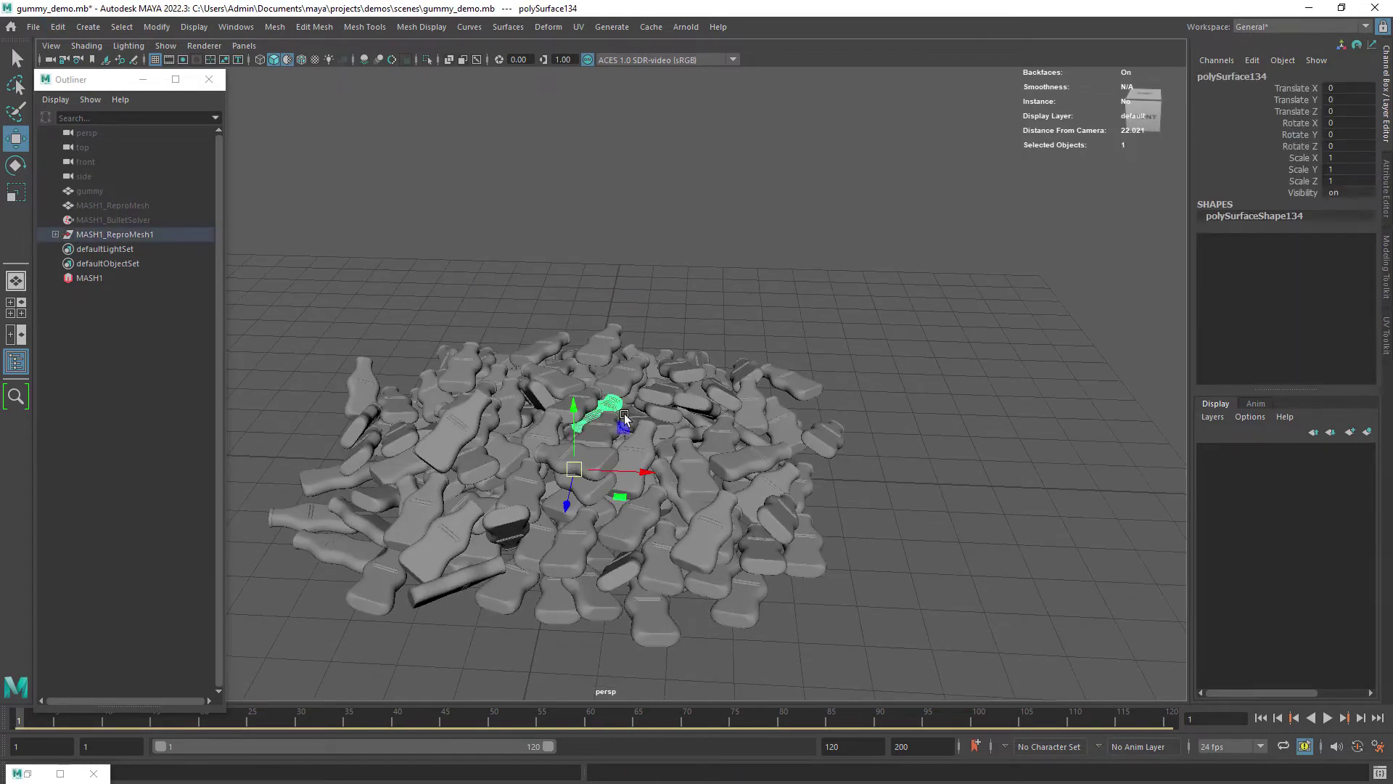
pyautogui.scroll(-3, 637, 349)
pyautogui.keyDown('alt'); pyautogui.moveTo(637, 351); pyautogui.dragTo(496, 489); pyautogui.keyUp('alt')
pyautogui.click(510, 493)
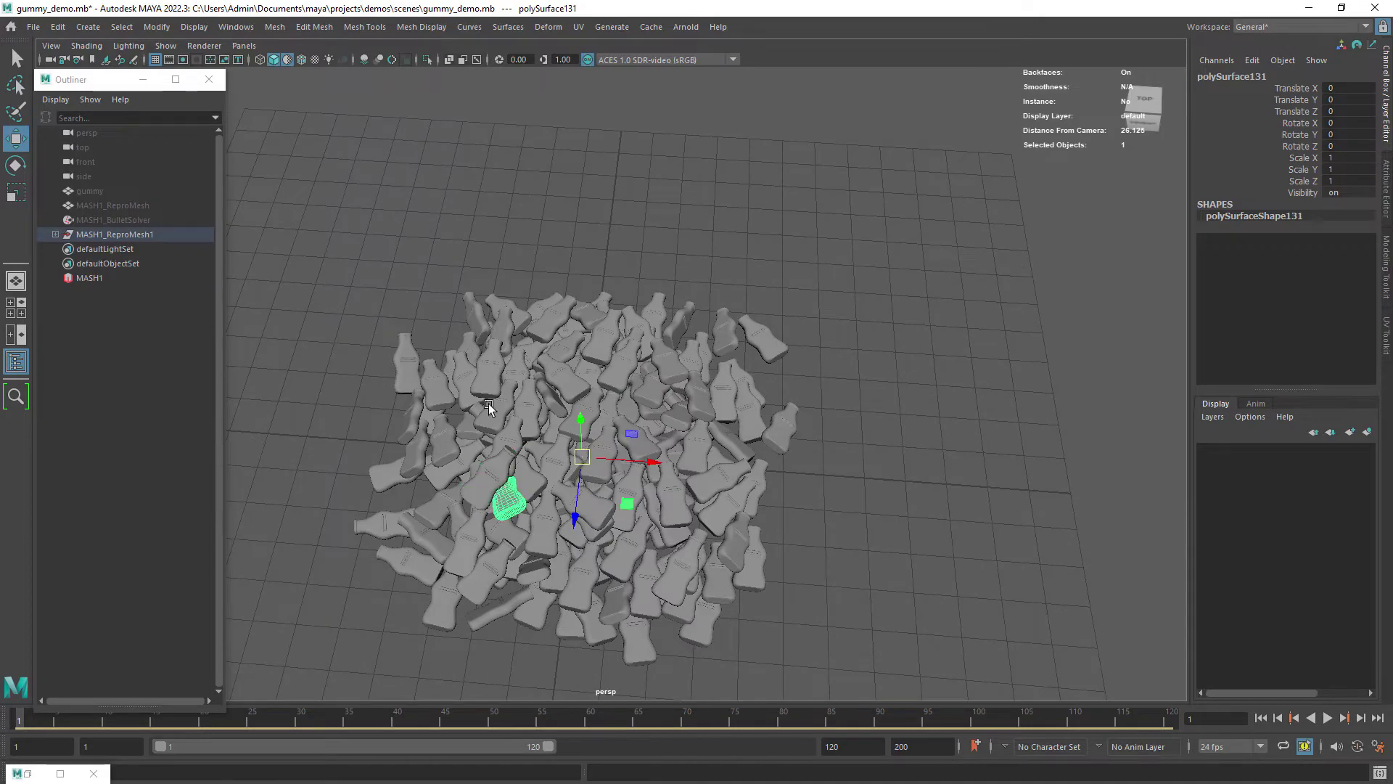
pyautogui.scroll(4, 484, 405)
pyautogui.keyDown('alt'); pyautogui.moveTo(481, 454); pyautogui.dragTo(557, 404, button='middle'); pyautogui.keyUp('alt')
pyautogui.keyDown('alt'); pyautogui.moveTo(556, 404); pyautogui.dragTo(528, 394); pyautogui.keyUp('alt')
pyautogui.keyDown('alt'); pyautogui.moveTo(528, 394); pyautogui.dragTo(598, 412, button='middle'); pyautogui.keyUp('alt')
pyautogui.scroll(2, 528, 428)
pyautogui.moveTo(598, 411)
pyautogui.keyDown('alt'); pyautogui.mouseDown()
pyautogui.moveTo(565, 391)
pyautogui.moveTo(591, 389)
pyautogui.mouseUp(); pyautogui.keyUp('alt')
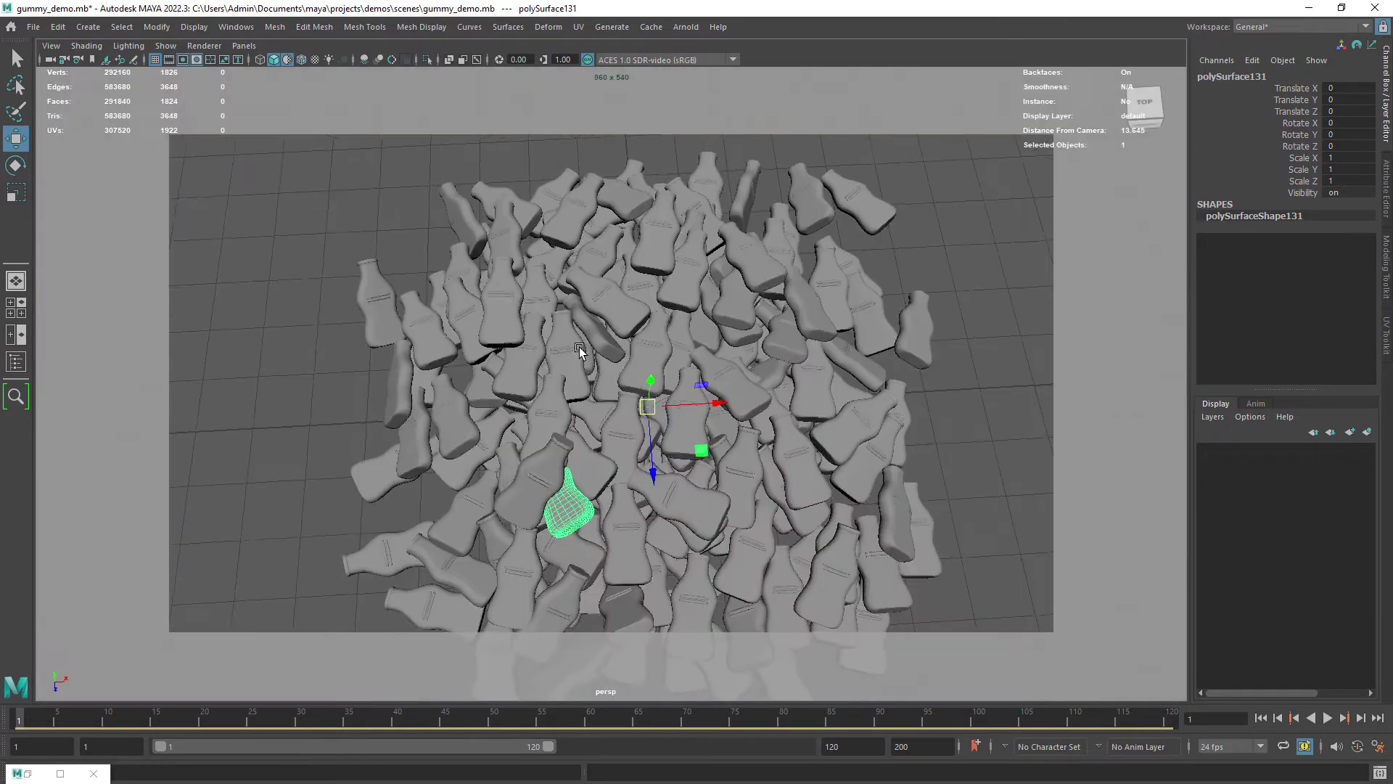
pyautogui.scroll(5, 579, 350)
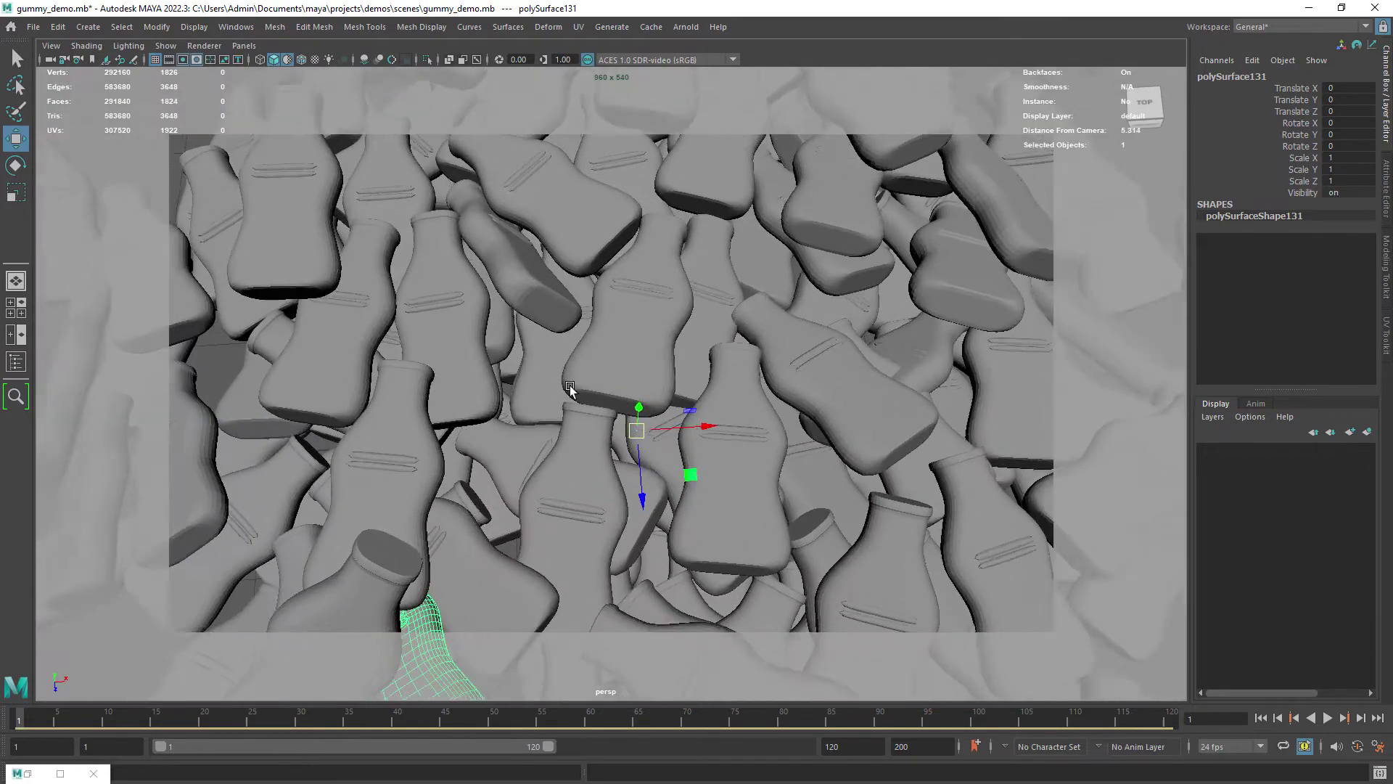
pyautogui.keyDown('alt'); pyautogui.moveTo(579, 350); pyautogui.dragTo(573, 347); pyautogui.keyUp('alt')
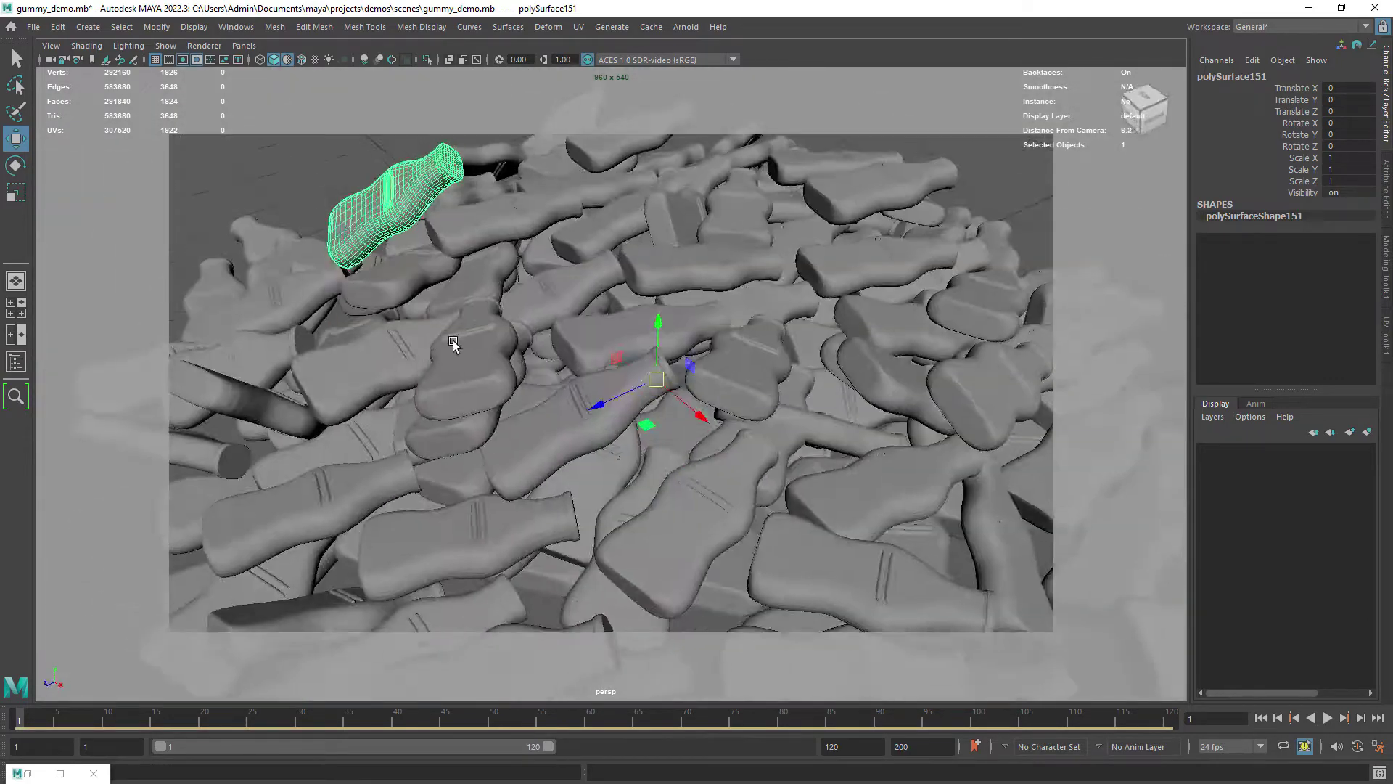
# Center the pivot of the bottle sticking up, rotate it about -28, 37 and 18 degrees, and lower it about 0.21 onto the pile
pyautogui.keyDown('alt'); pyautogui.moveTo(452, 341); pyautogui.dragTo(462, 304); pyautogui.keyUp('alt')
pyautogui.keyDown('alt'); pyautogui.moveTo(461, 305); pyautogui.dragTo(506, 437, button='middle'); pyautogui.keyUp('alt')
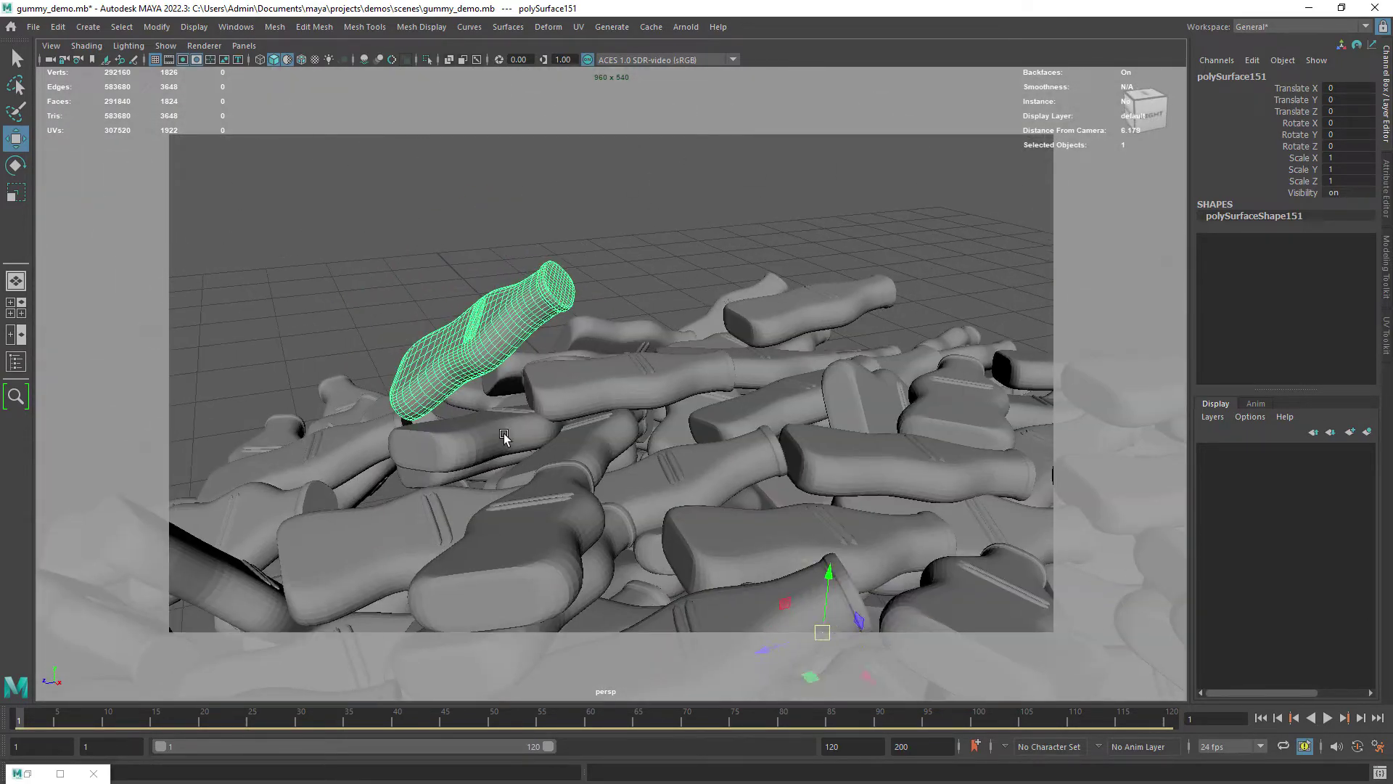
pyautogui.press('e')
pyautogui.click(156, 27)
pyautogui.click(193, 137)
pyautogui.moveTo(502, 321); pyautogui.dragTo(502, 358)
pyautogui.press('w')
pyautogui.press('e')
pyautogui.keyDown('alt'); pyautogui.moveTo(504, 417); pyautogui.dragTo(653, 440); pyautogui.keyUp('alt')
pyautogui.moveTo(738, 295); pyautogui.dragTo(740, 297)
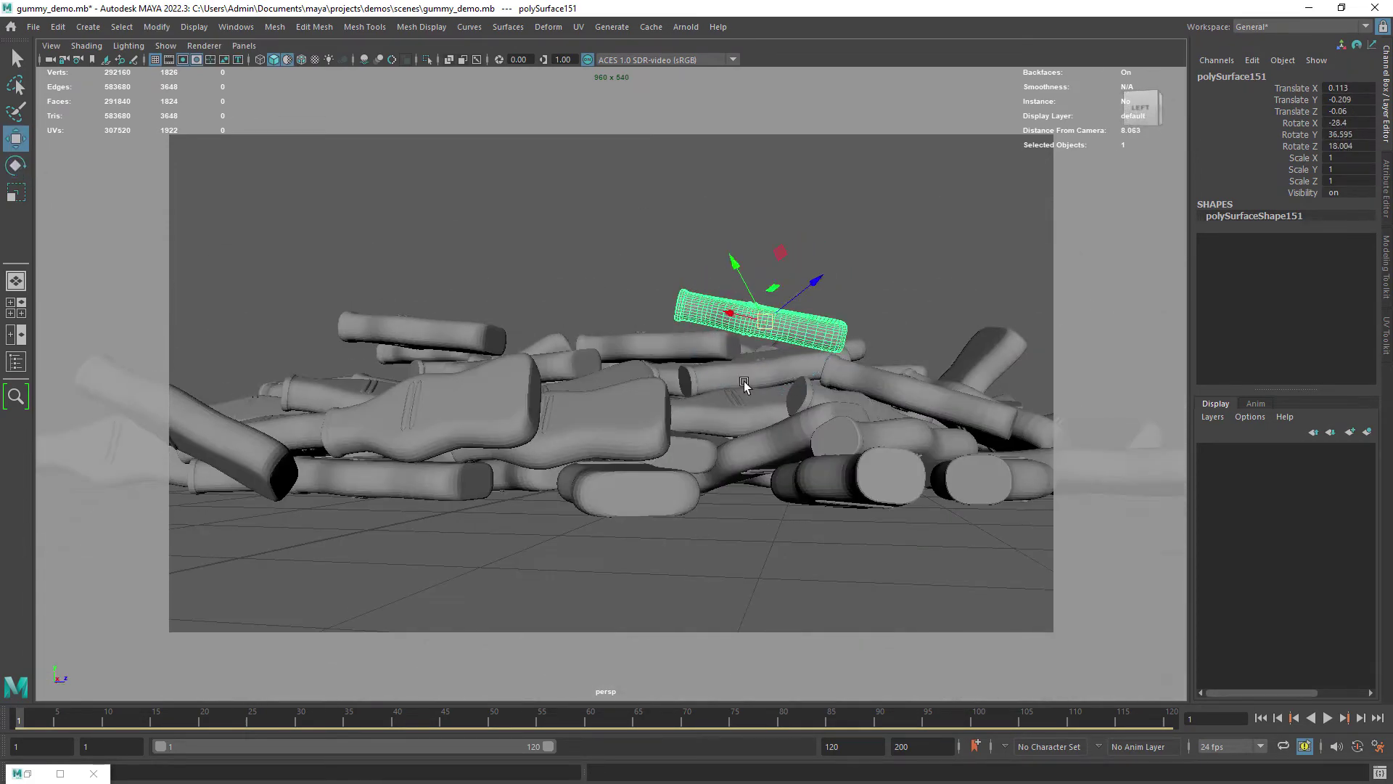
# Frame a close-up camera view of the overlapping bottles inside the resolution gate and save the scene
pyautogui.keyDown('alt'); pyautogui.moveTo(743, 385); pyautogui.dragTo(675, 361); pyautogui.keyUp('alt')
pyautogui.keyDown('alt'); pyautogui.moveTo(674, 360); pyautogui.dragTo(549, 355, button='middle'); pyautogui.keyUp('alt')
pyautogui.keyDown('alt'); pyautogui.moveTo(549, 355); pyautogui.dragTo(550, 280); pyautogui.keyUp('alt')
pyautogui.keyDown('alt'); pyautogui.moveTo(551, 280); pyautogui.dragTo(601, 344, button='right'); pyautogui.keyUp('alt')
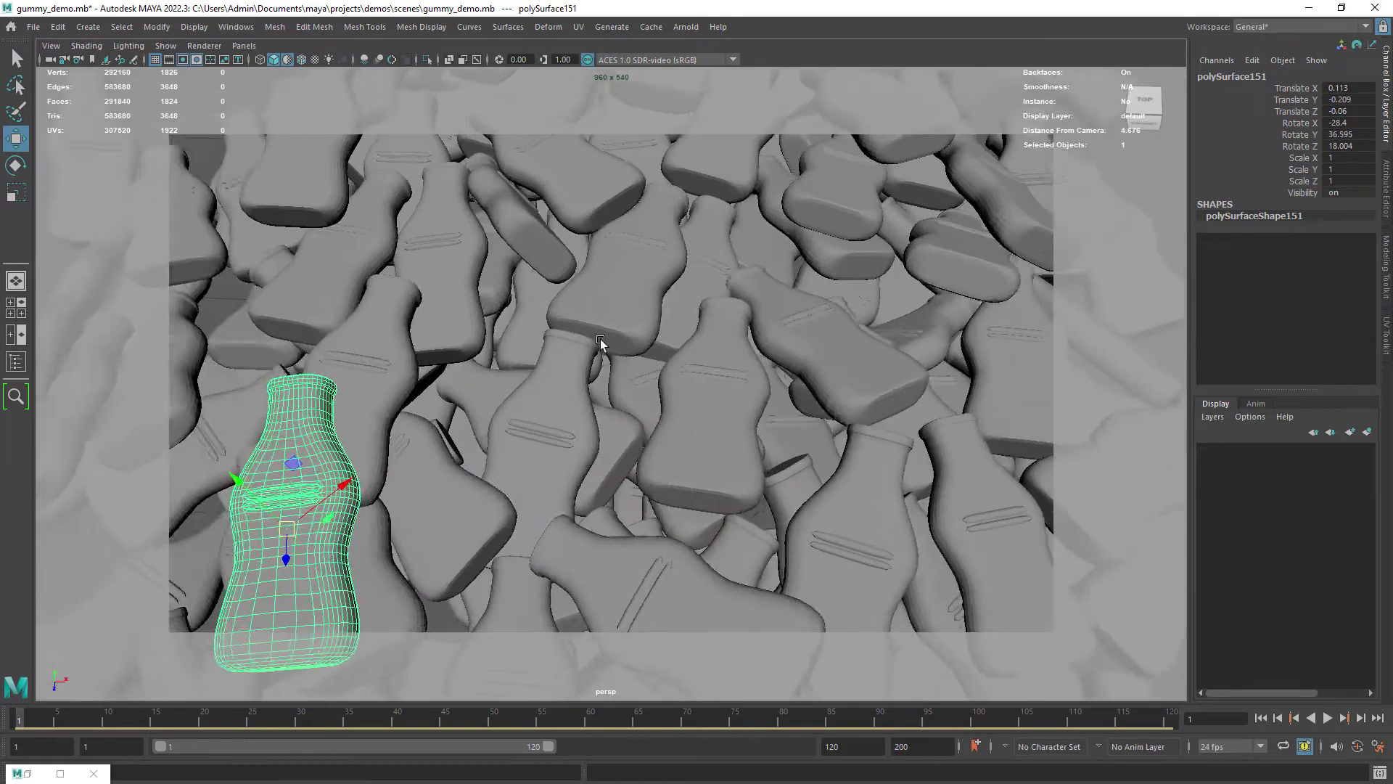
pyautogui.keyDown('alt'); pyautogui.moveTo(601, 345); pyautogui.dragTo(585, 336); pyautogui.keyUp('alt')
pyautogui.click(467, 324)
pyautogui.keyDown('alt'); pyautogui.moveTo(467, 323); pyautogui.dragTo(429, 292, button='middle'); pyautogui.keyUp('alt')
pyautogui.keyDown('alt'); pyautogui.moveTo(429, 292); pyautogui.dragTo(440, 311, button='right'); pyautogui.keyUp('alt')
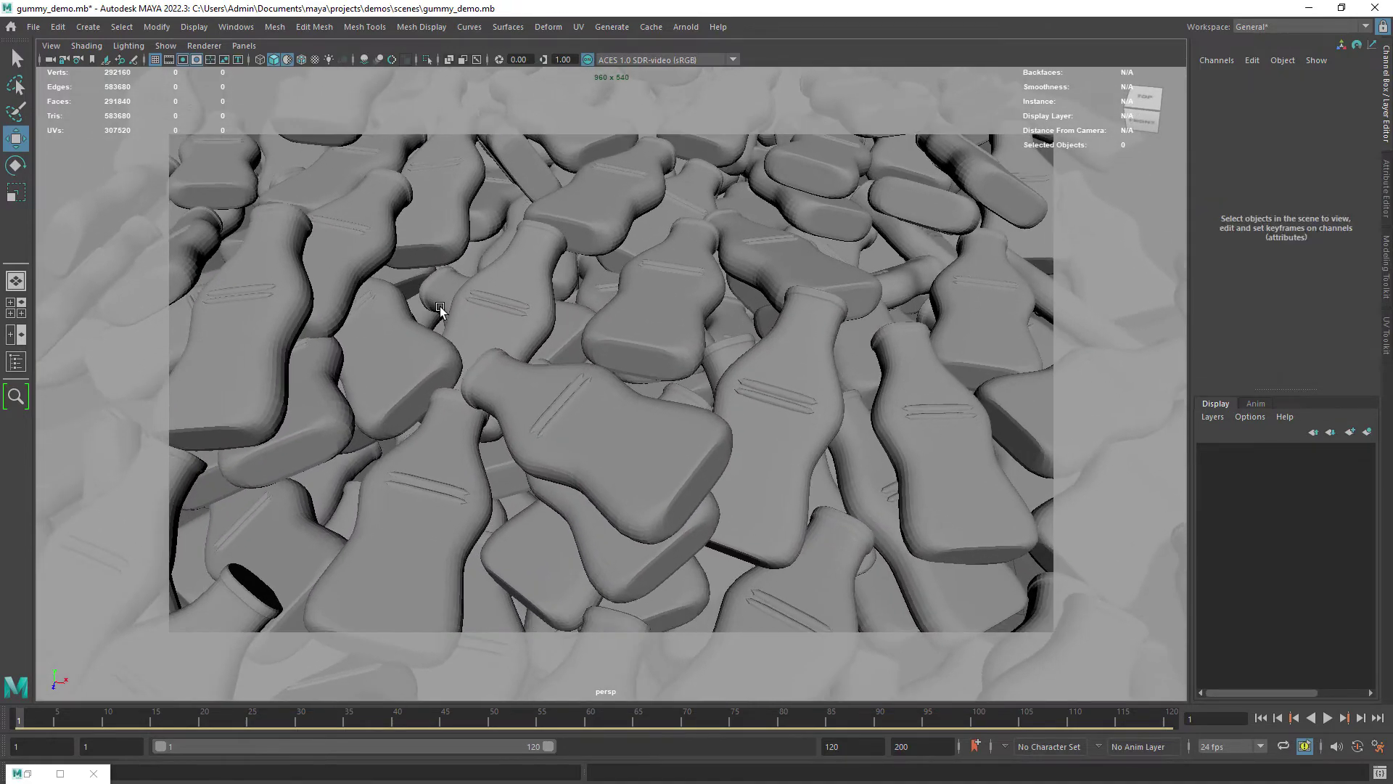
pyautogui.keyDown('alt'); pyautogui.moveTo(440, 310); pyautogui.dragTo(454, 312, button='middle'); pyautogui.keyUp('alt')
pyautogui.keyDown('alt'); pyautogui.moveTo(454, 312); pyautogui.dragTo(468, 326, button='right'); pyautogui.keyUp('alt')
pyautogui.keyDown('alt'); pyautogui.moveTo(466, 329); pyautogui.dragTo(441, 344, button='middle'); pyautogui.keyUp('alt')
pyautogui.hotkey('ctrl', 's')
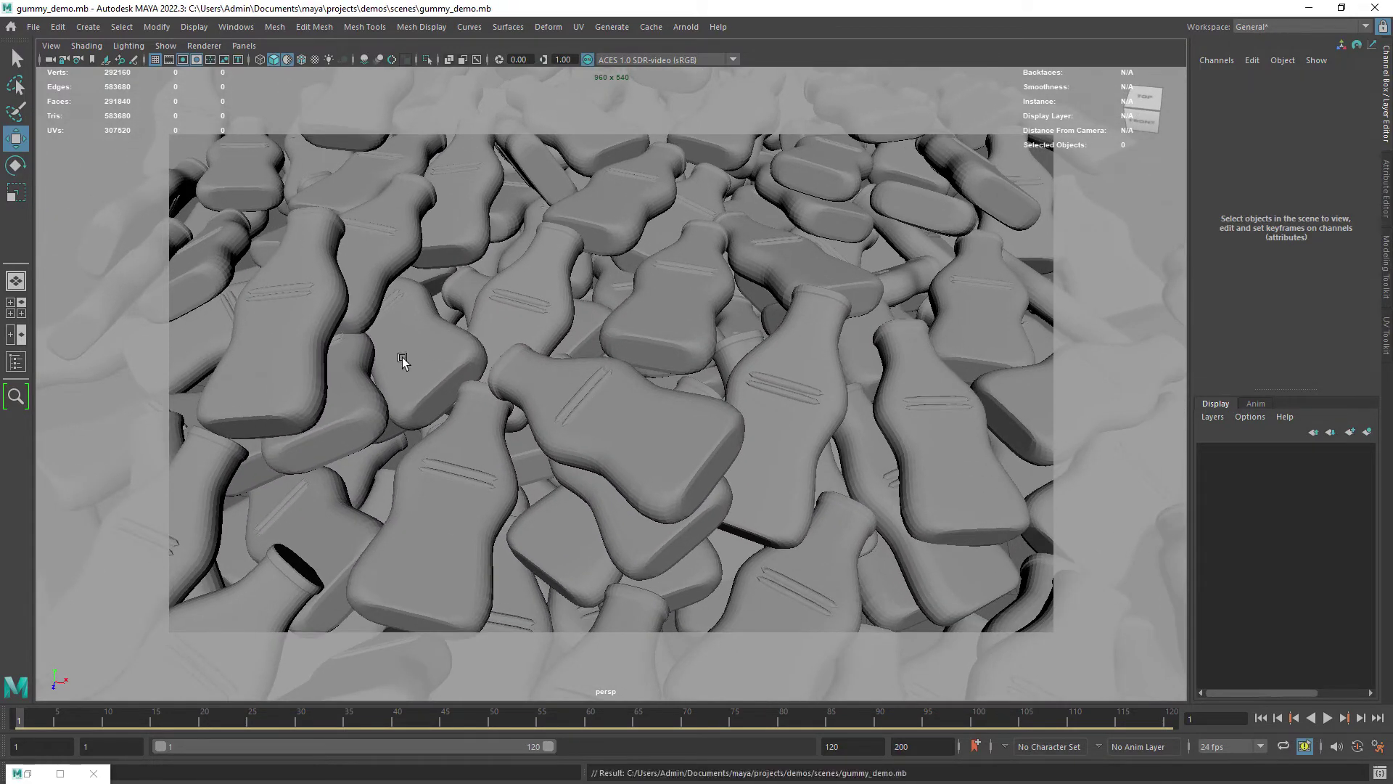
pyautogui.press('q')
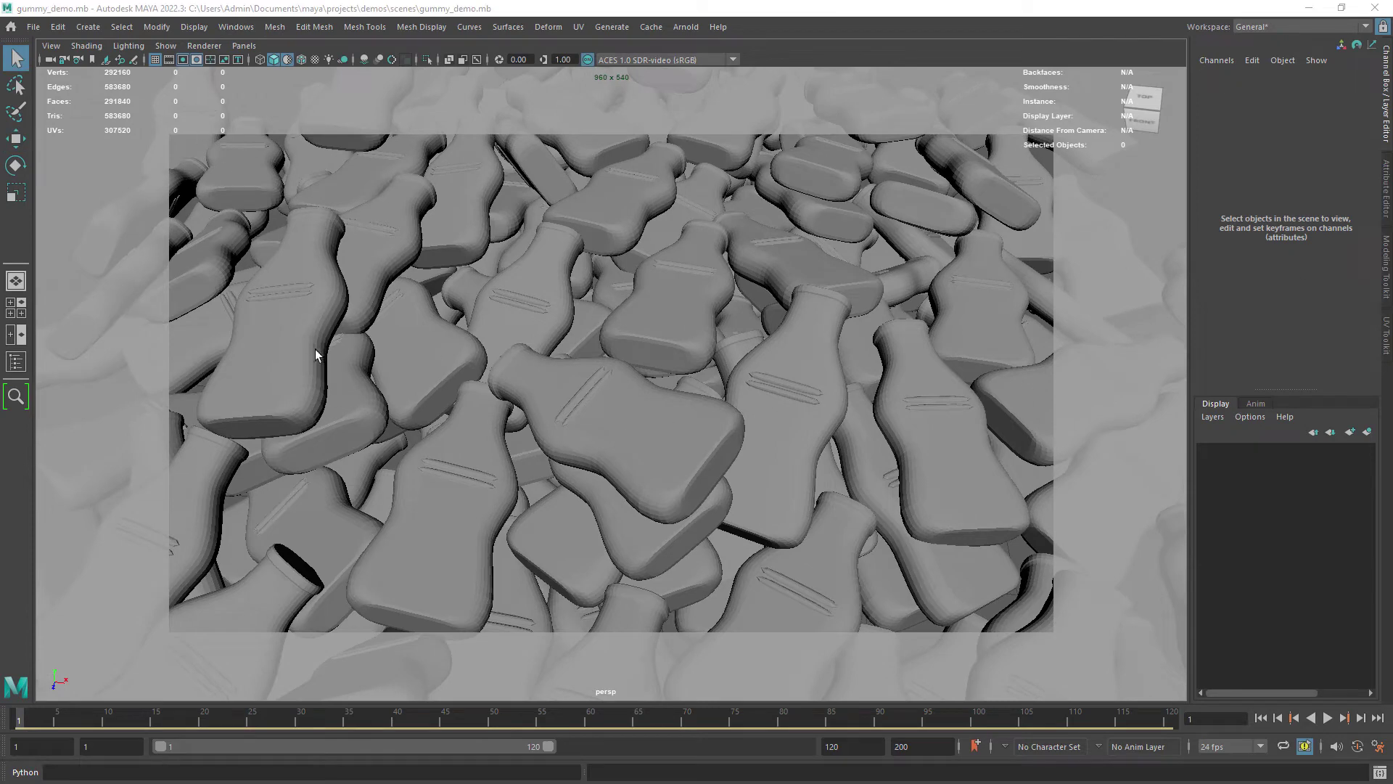
# Select every bottle in the pile and apply Soften Edge to the meshes
pyautogui.keyDown('alt'); pyautogui.moveTo(595, 375); pyautogui.dragTo(417, 228, button='right'); pyautogui.keyUp('alt')
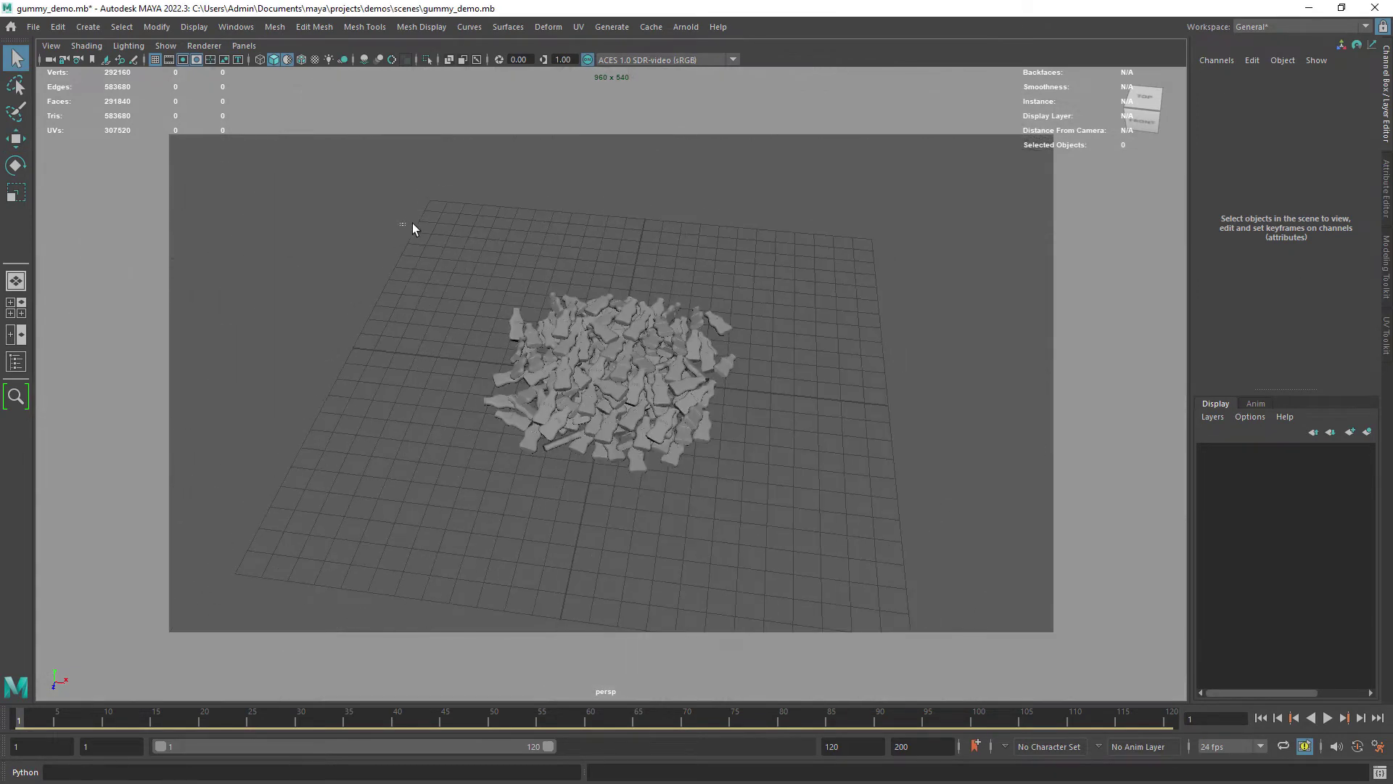
pyautogui.moveTo(400, 223); pyautogui.dragTo(871, 520)
pyautogui.keyDown('alt'); pyautogui.moveTo(754, 504); pyautogui.dragTo(695, 418); pyautogui.keyUp('alt')
pyautogui.click(421, 27)
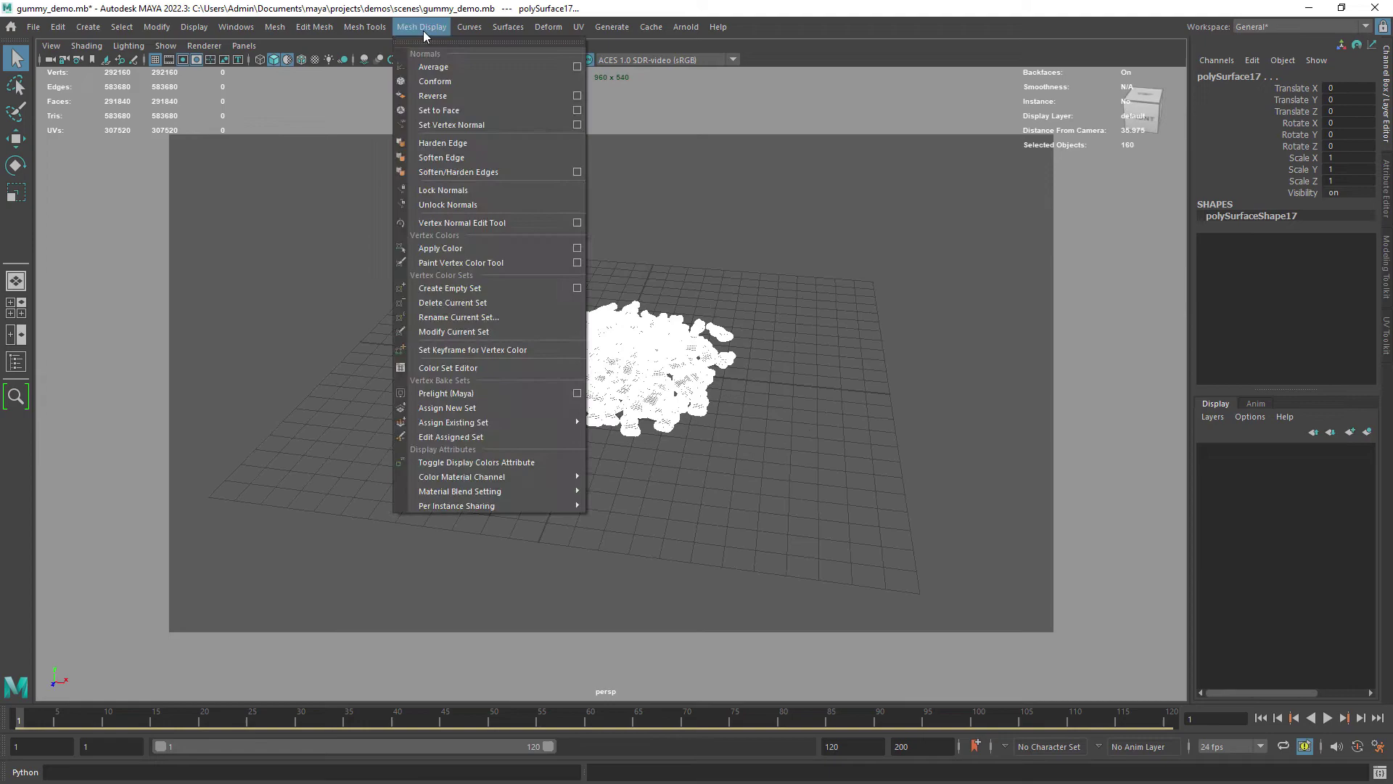
pyautogui.click(458, 157)
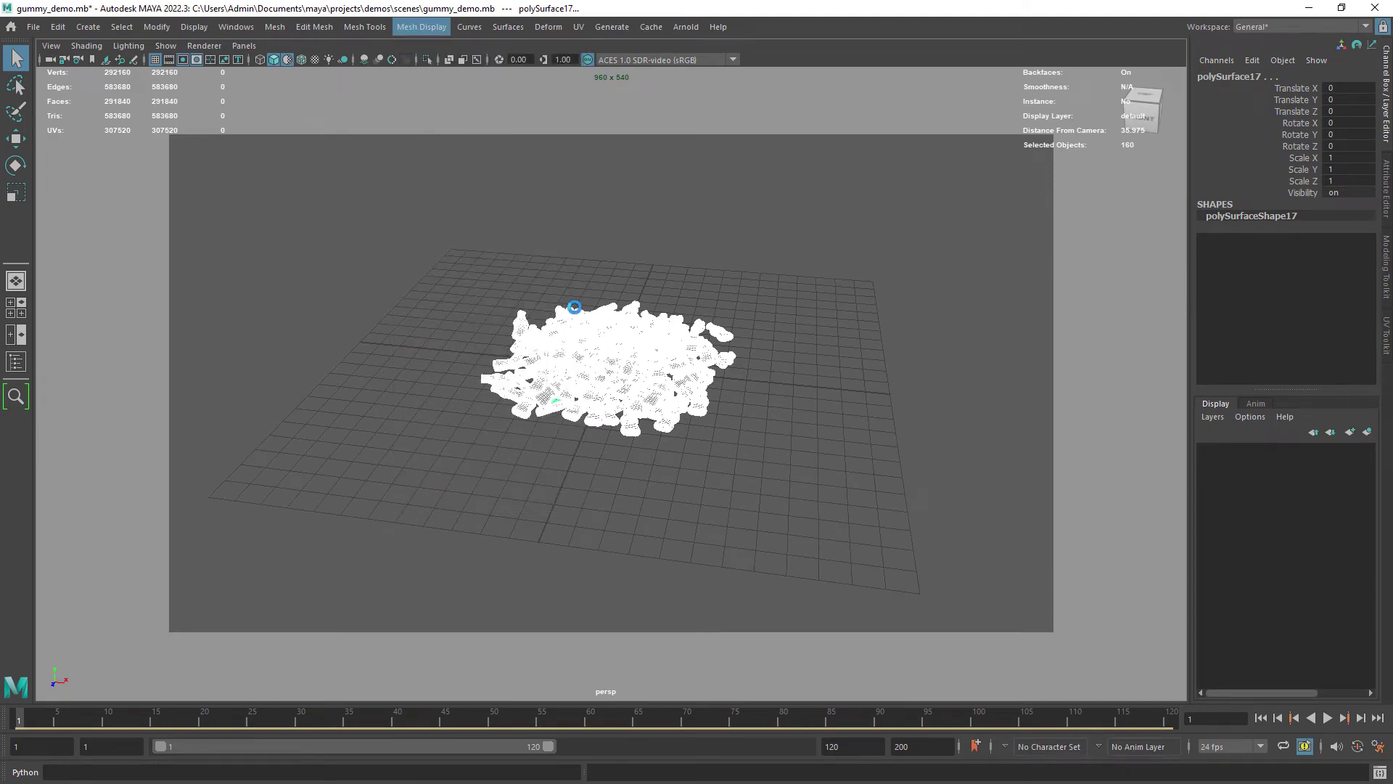
pyautogui.keyDown('alt'); pyautogui.moveTo(550, 326); pyautogui.dragTo(433, 274, button='right'); pyautogui.keyUp('alt')
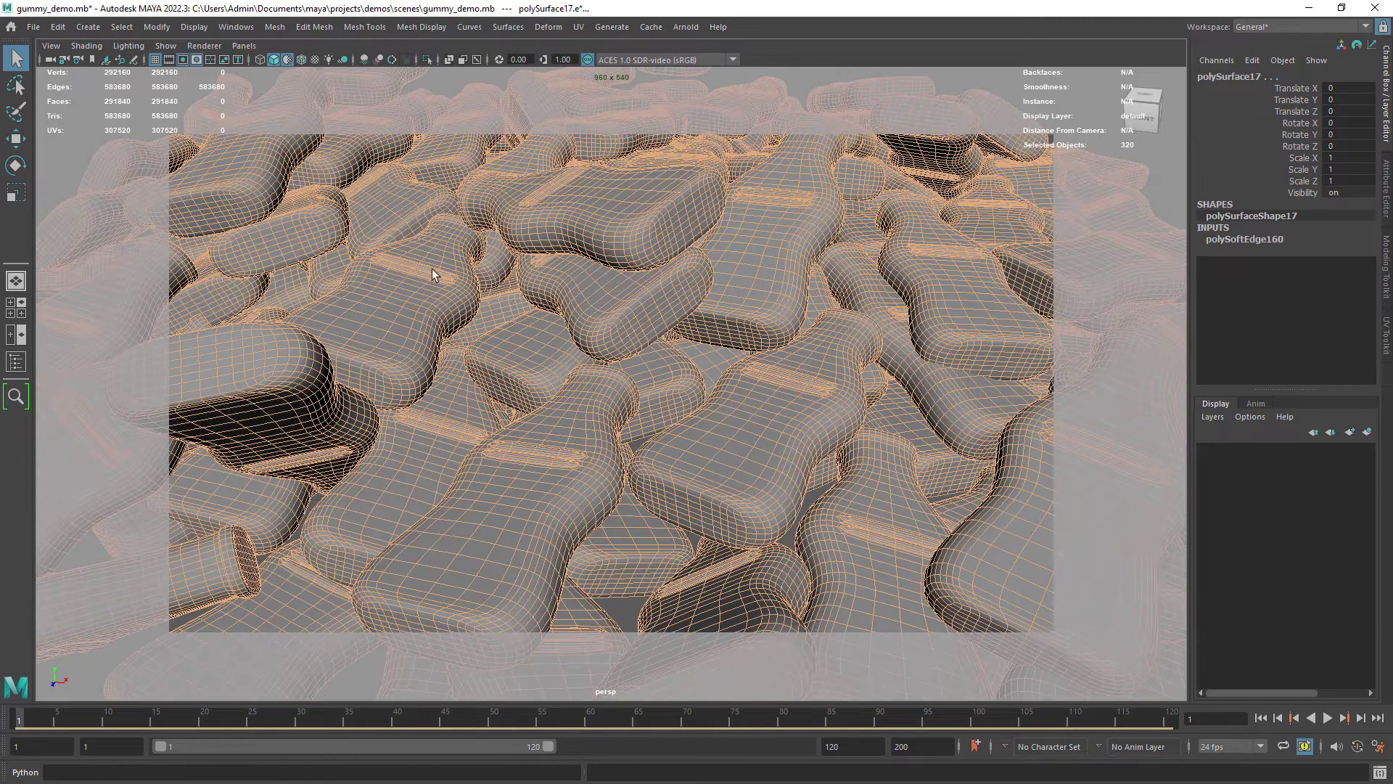
# Deselect the softened bottles and restore the close-up framing of the pile
pyautogui.rightClick(94, 60)
pyautogui.scroll(-6, 448, 298)
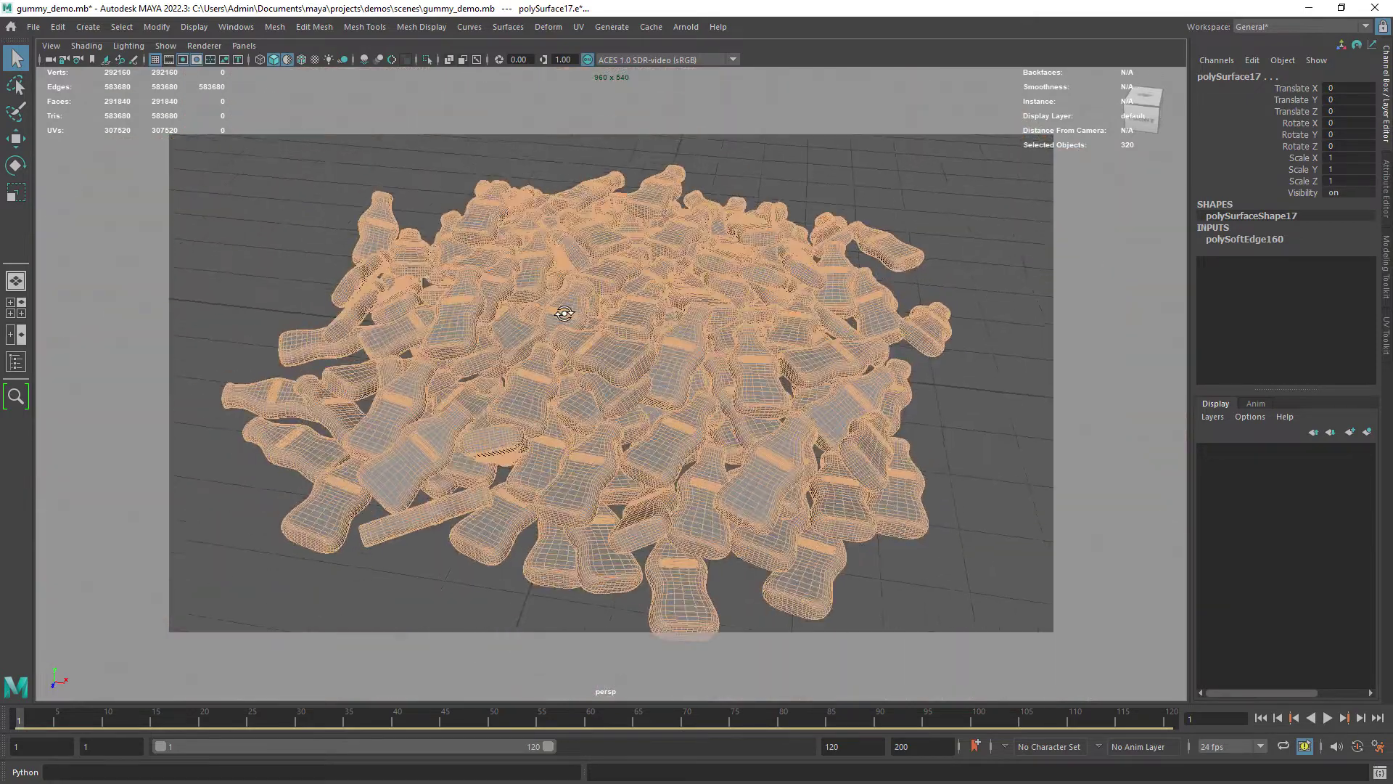
pyautogui.keyDown('alt'); pyautogui.moveTo(565, 313); pyautogui.dragTo(594, 345); pyautogui.keyUp('alt')
pyautogui.scroll(4, 594, 345)
pyautogui.click(195, 157)
pyautogui.scroll(3, 576, 350)
pyautogui.keyDown('alt'); pyautogui.moveTo(575, 349); pyautogui.dragTo(558, 343, button='middle'); pyautogui.keyUp('alt')
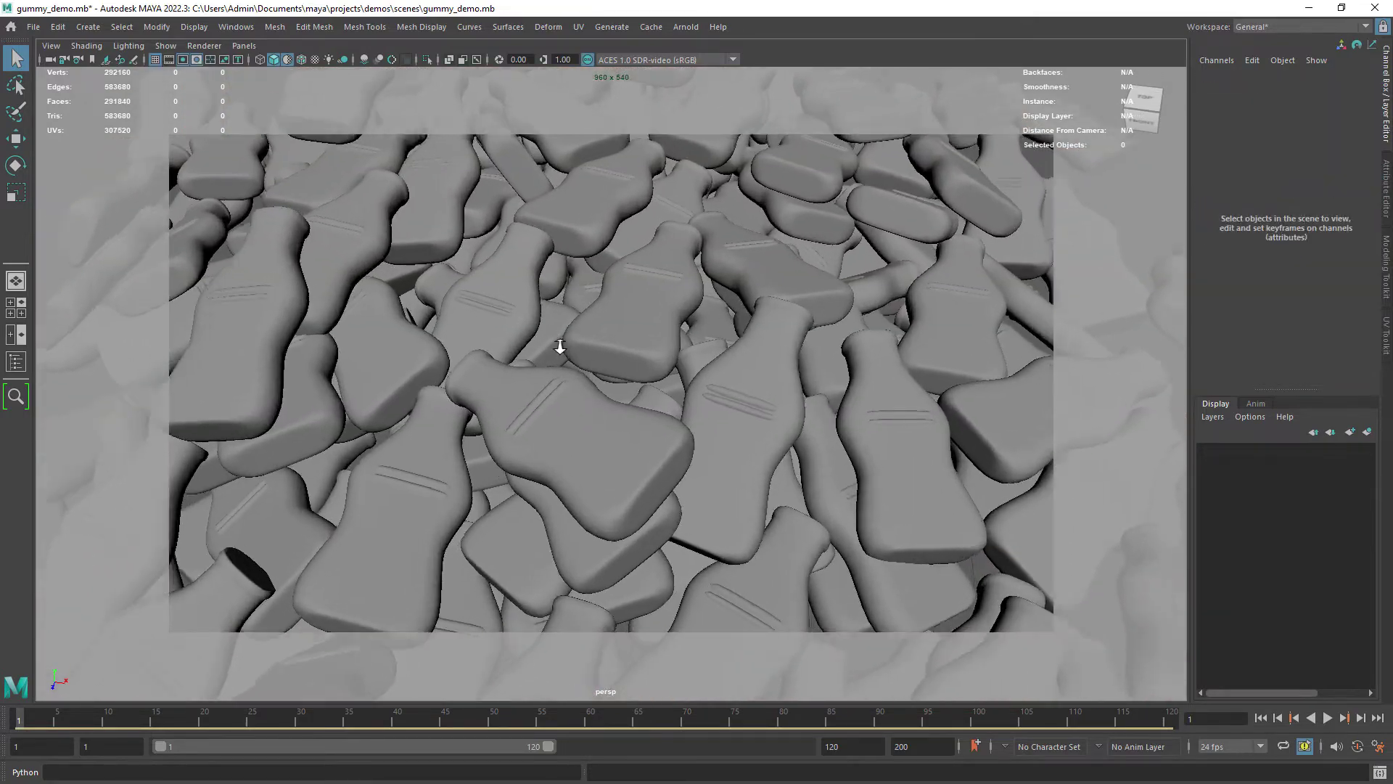
pyautogui.scroll(2, 550, 342)
# Center the pivot of the bottle polySurface152 at the back of the framed pile and rotate it slightly
pyautogui.click(310, 300)
pyautogui.press('e')
pyautogui.click(156, 27)
pyautogui.click(186, 129)
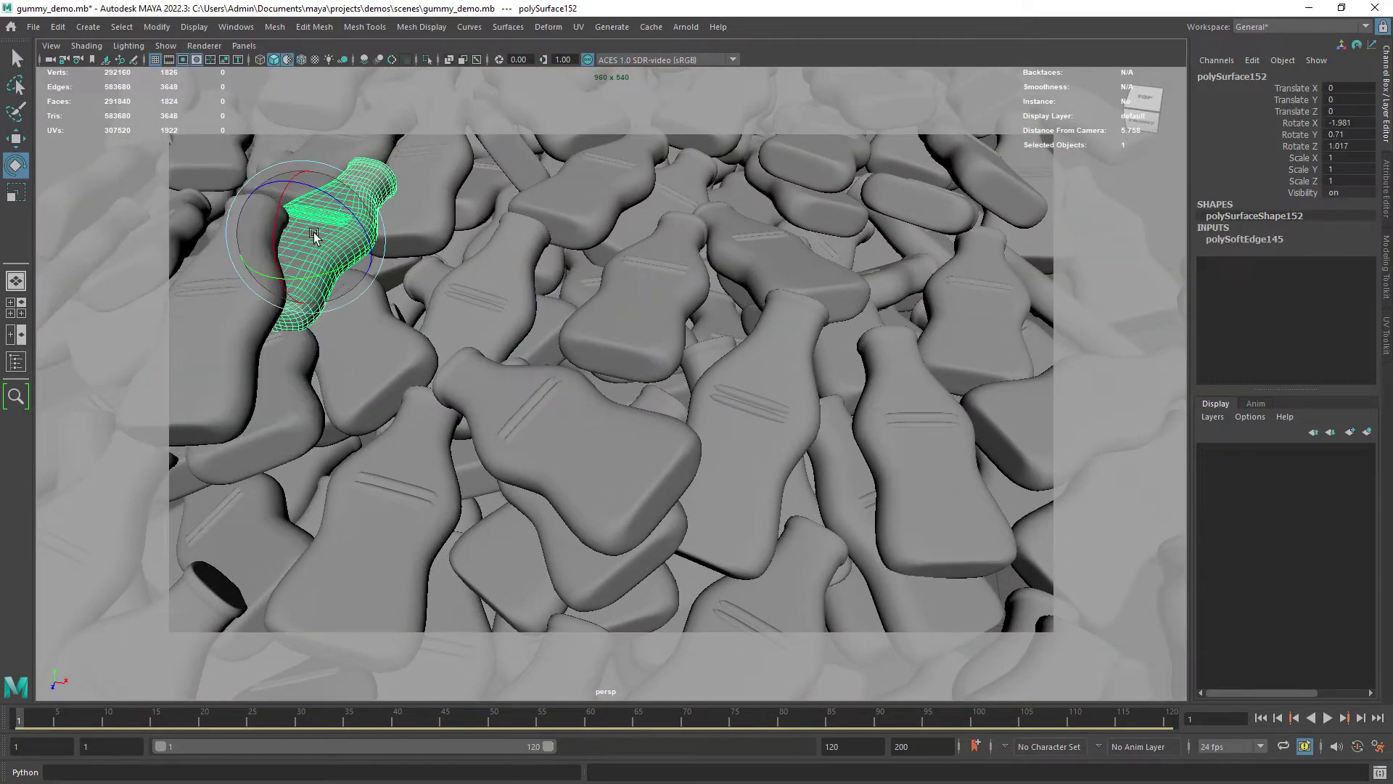
pyautogui.moveTo(314, 233); pyautogui.dragTo(282, 238)
# Center the pivot of the partly hidden bottle polySurface114 and rotate it about -4.4 degrees around Y
pyautogui.click(709, 357)
pyautogui.click(156, 27)
pyautogui.click(186, 129)
pyautogui.moveTo(814, 498); pyautogui.dragTo(801, 507)
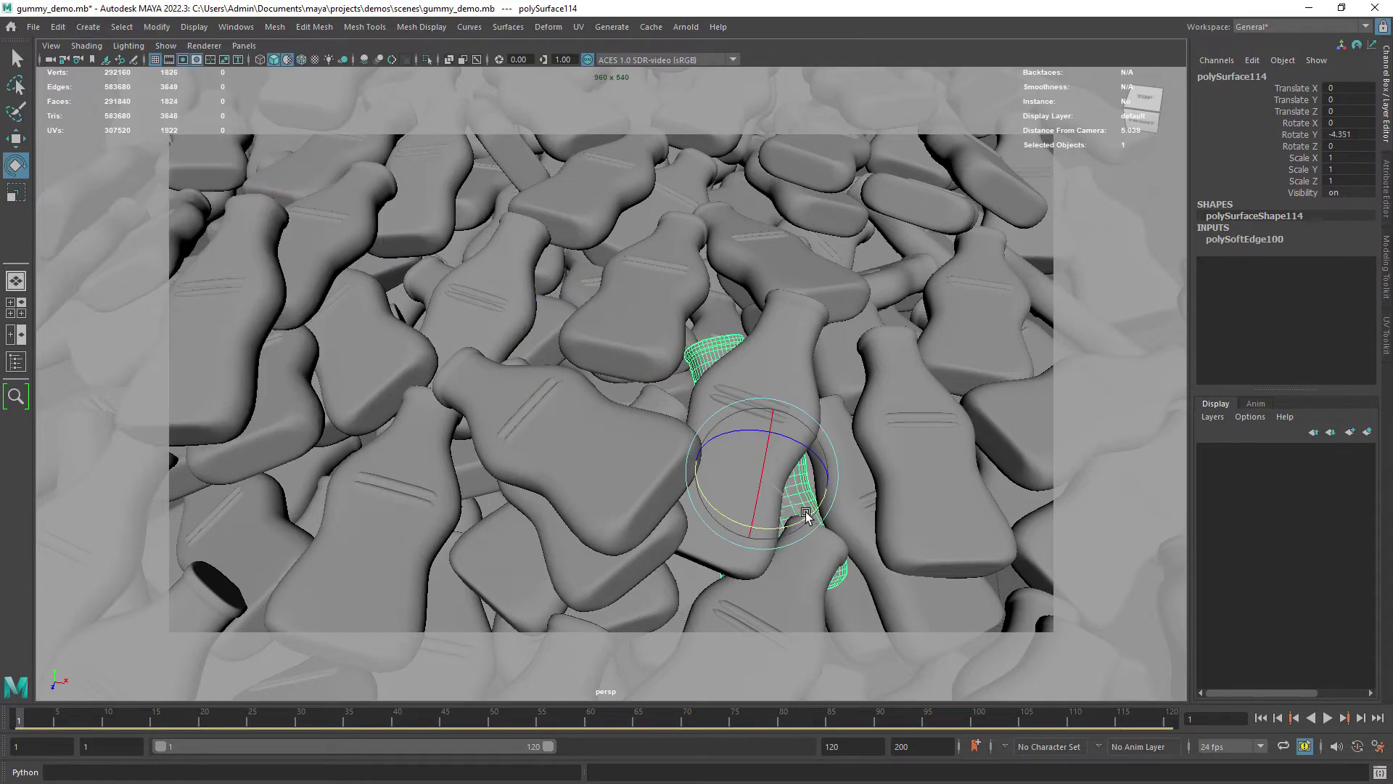
pyautogui.press('q')
pyautogui.click(741, 279)
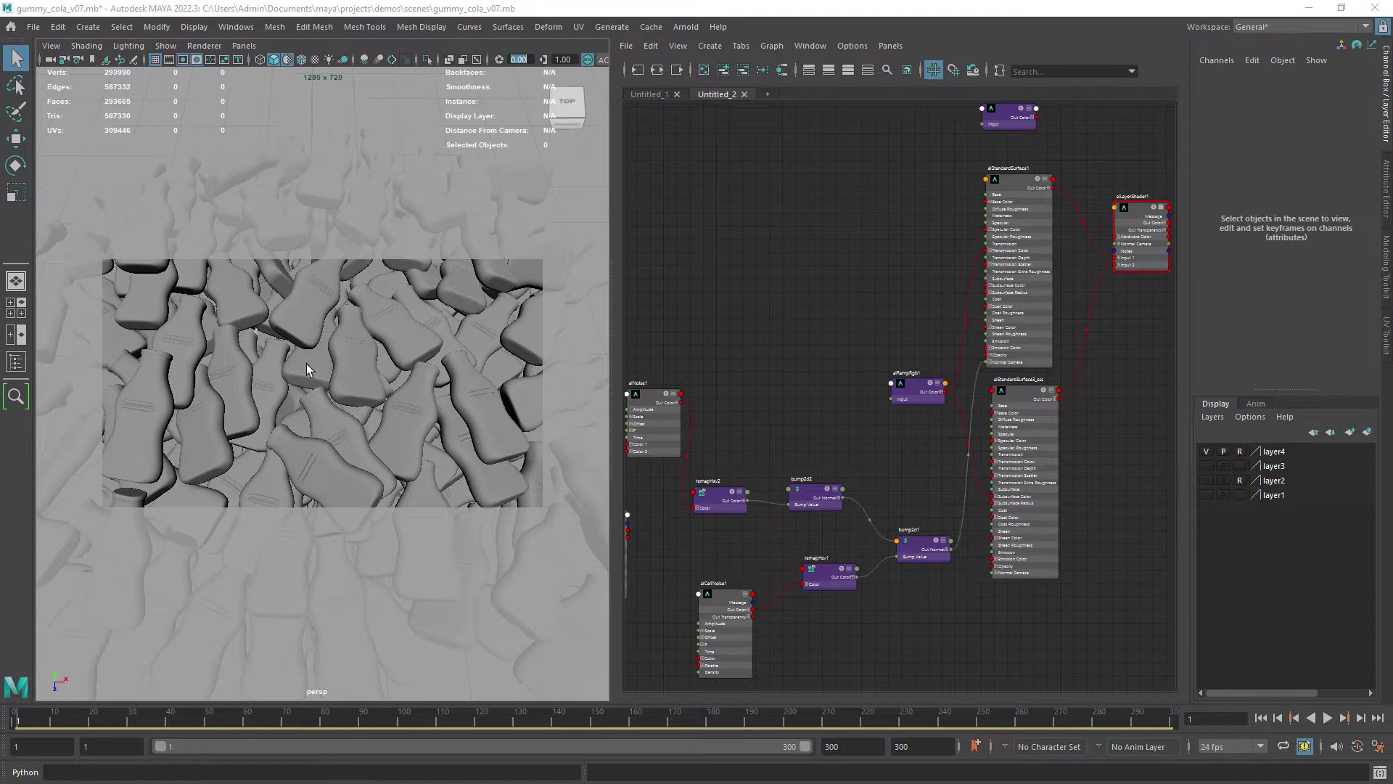
# Examine the area lights placed around the bottle pile in the gummy_cola_v07 scene without the resolution gate
pyautogui.rightClick(92, 60)
pyautogui.click(110, 80)
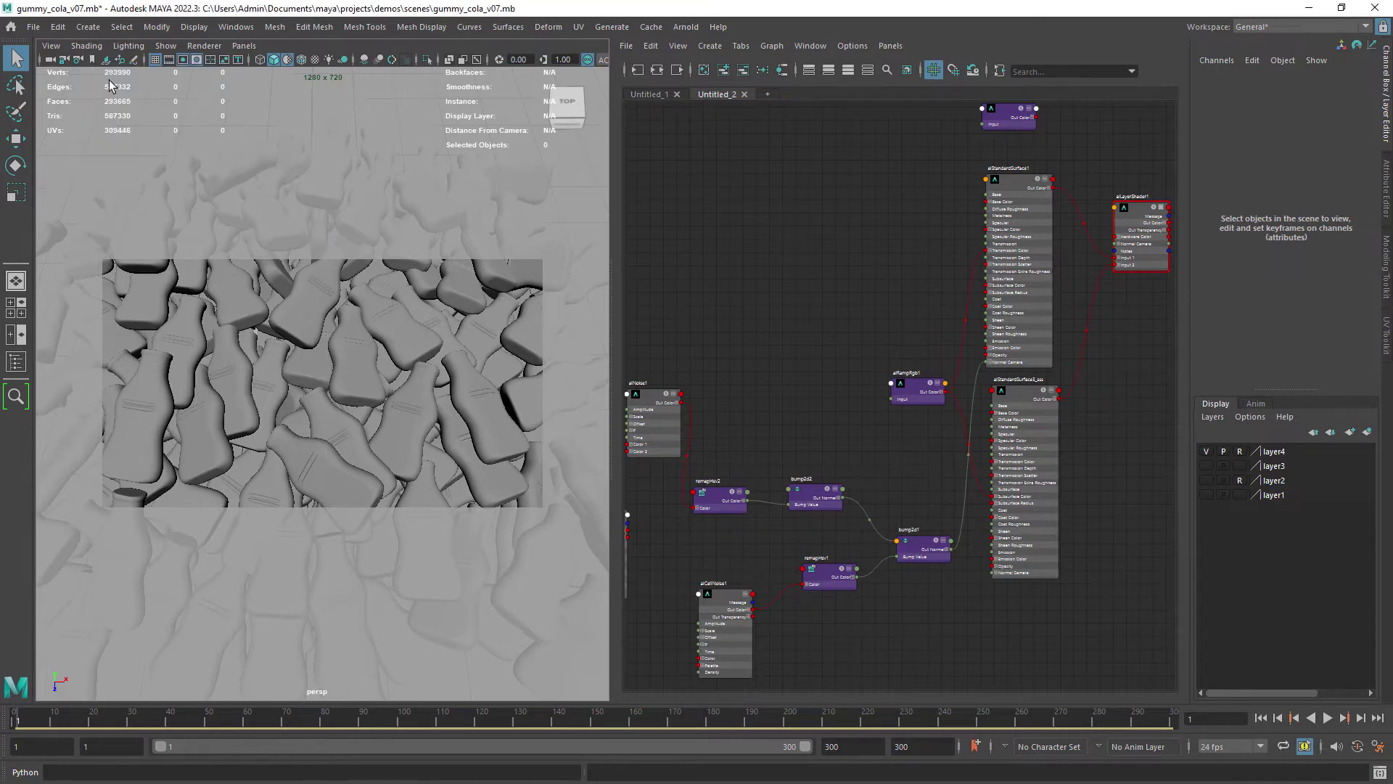
pyautogui.moveTo(363, 414)
pyautogui.keyDown('alt'); pyautogui.mouseDown(button='right')
pyautogui.moveTo(306, 298)
pyautogui.moveTo(321, 299)
pyautogui.mouseUp(button='right'); pyautogui.keyUp('alt')
pyautogui.keyDown('alt'); pyautogui.moveTo(406, 399); pyautogui.dragTo(373, 350, button='right'); pyautogui.keyUp('alt')
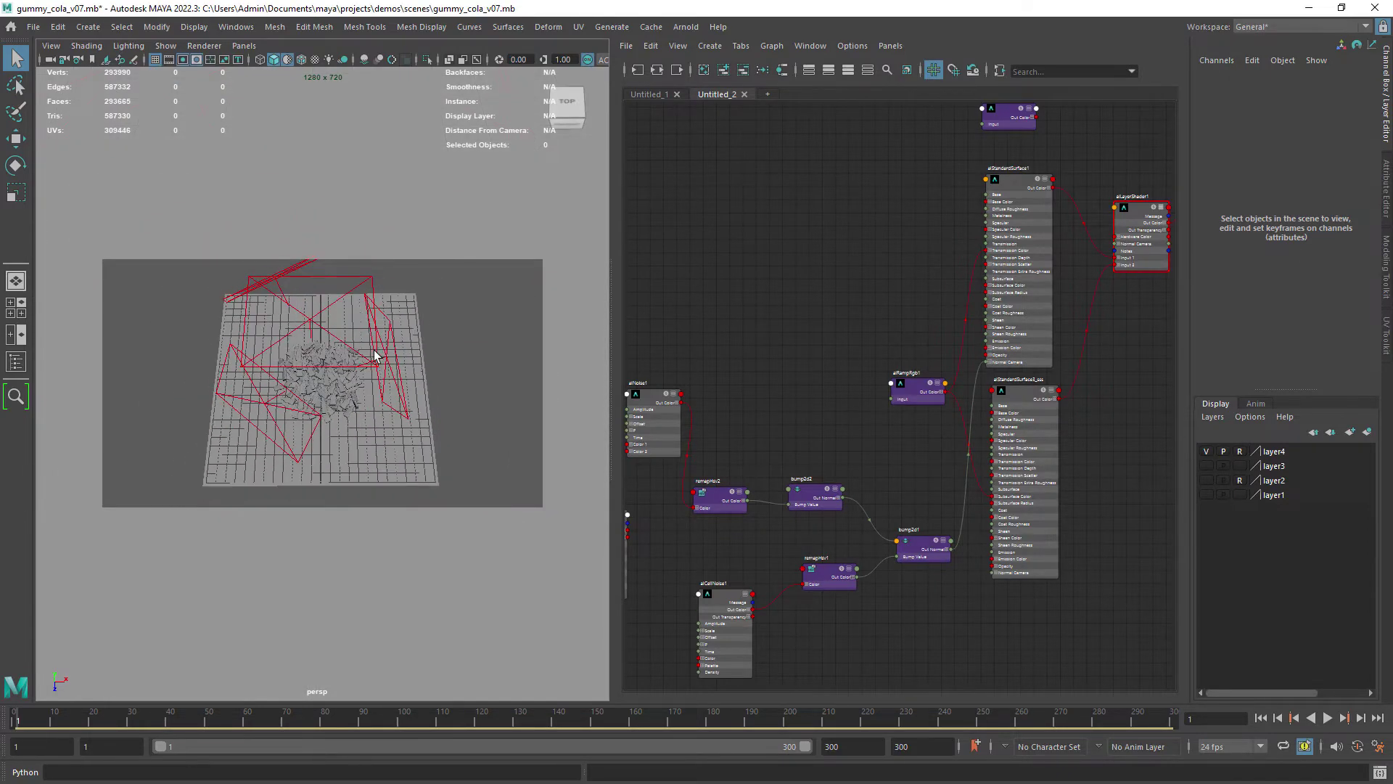
pyautogui.keyDown('alt'); pyautogui.moveTo(353, 281); pyautogui.dragTo(299, 231); pyautogui.keyUp('alt')
pyautogui.click(183, 61)
pyautogui.press('space')
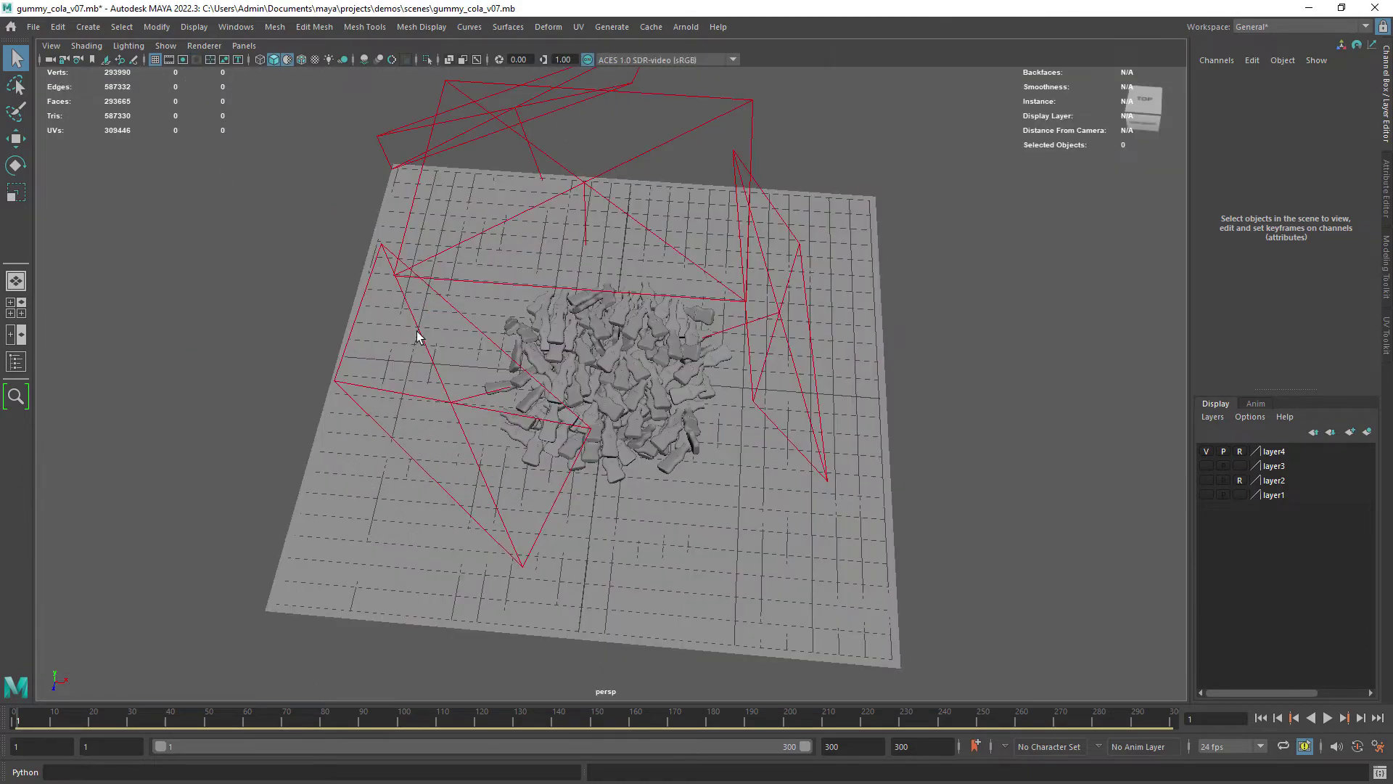
pyautogui.keyDown('alt'); pyautogui.moveTo(462, 301); pyautogui.dragTo(510, 296, button='right'); pyautogui.keyUp('alt')
pyautogui.keyDown('alt'); pyautogui.moveTo(510, 296); pyautogui.dragTo(462, 335); pyautogui.keyUp('alt')
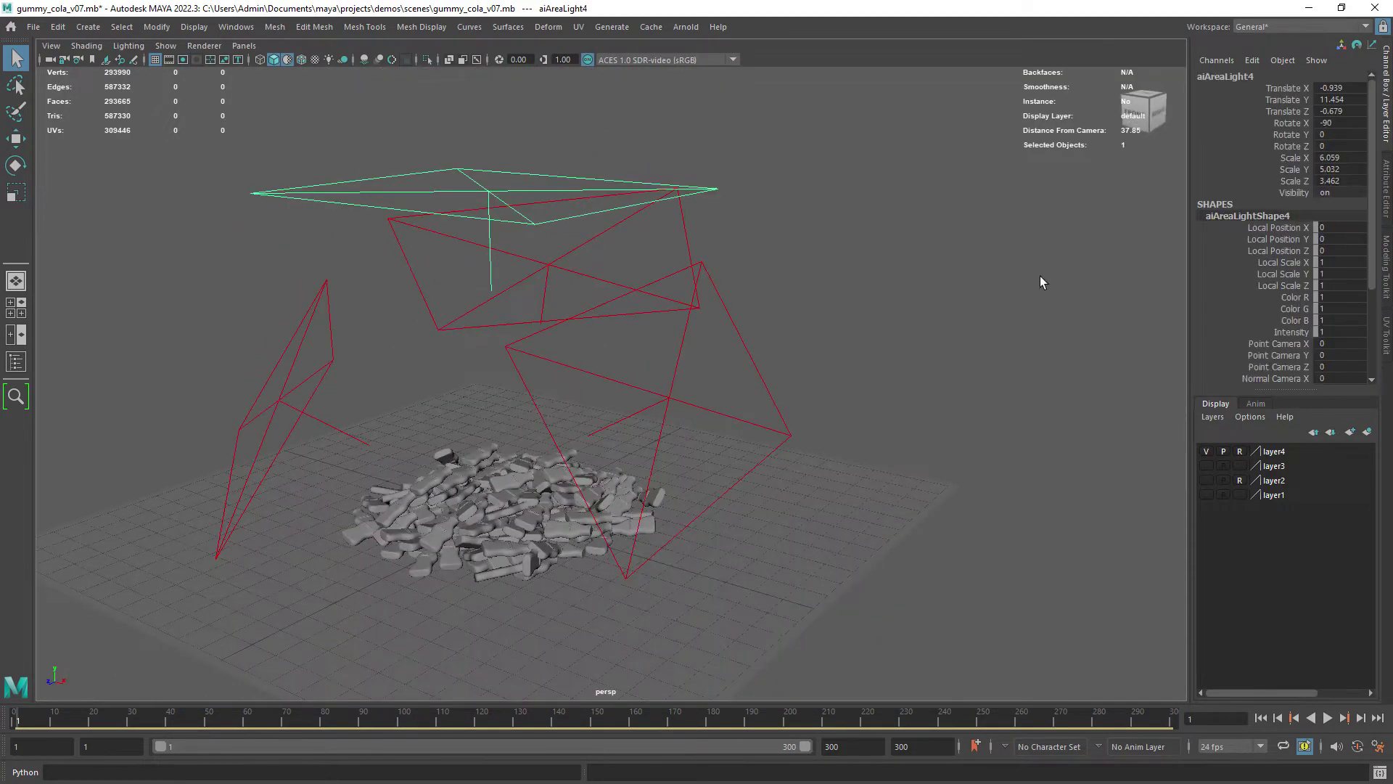
# Examine the attributes of each area light around the pile, especially the exposure
pyautogui.hotkey('ctrl', 'a')
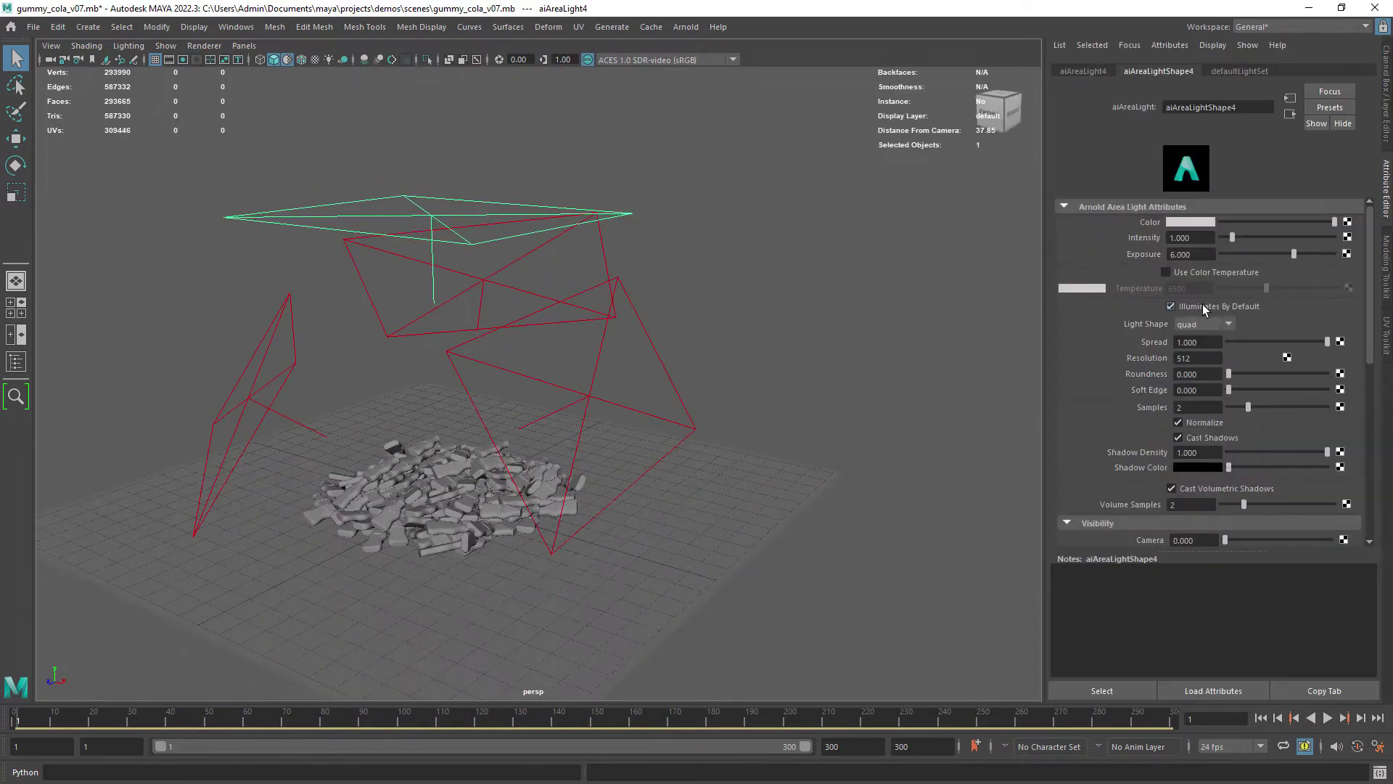
pyautogui.click(705, 401)
pyautogui.click(421, 290)
pyautogui.click(272, 344)
pyautogui.moveTo(1196, 255); pyautogui.dragTo(1060, 265)
pyautogui.keyDown('alt'); pyautogui.moveTo(428, 515); pyautogui.dragTo(496, 496); pyautogui.keyUp('alt')
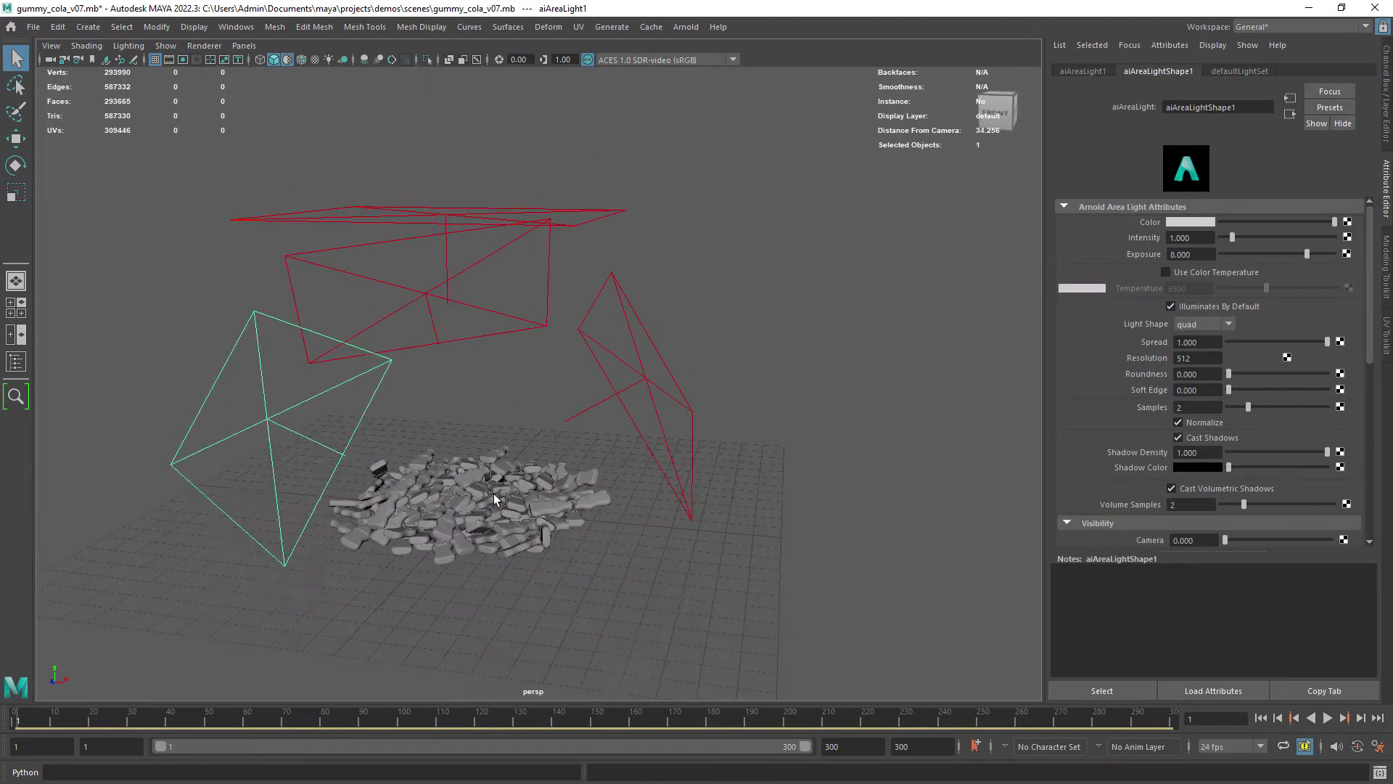
# Select aiSkyDomeLight1 from the scene hierarchy and inspect the file texture connected to its color
pyautogui.moveTo(451, 449); pyautogui.dragTo(517, 519)
pyautogui.moveTo(517, 478)
pyautogui.keyDown('alt'); pyautogui.mouseDown()
pyautogui.moveTo(495, 467)
pyautogui.moveTo(512, 463)
pyautogui.mouseUp(); pyautogui.keyUp('alt')
pyautogui.click(16, 361)
pyautogui.click(127, 208)
pyautogui.click(224, 98)
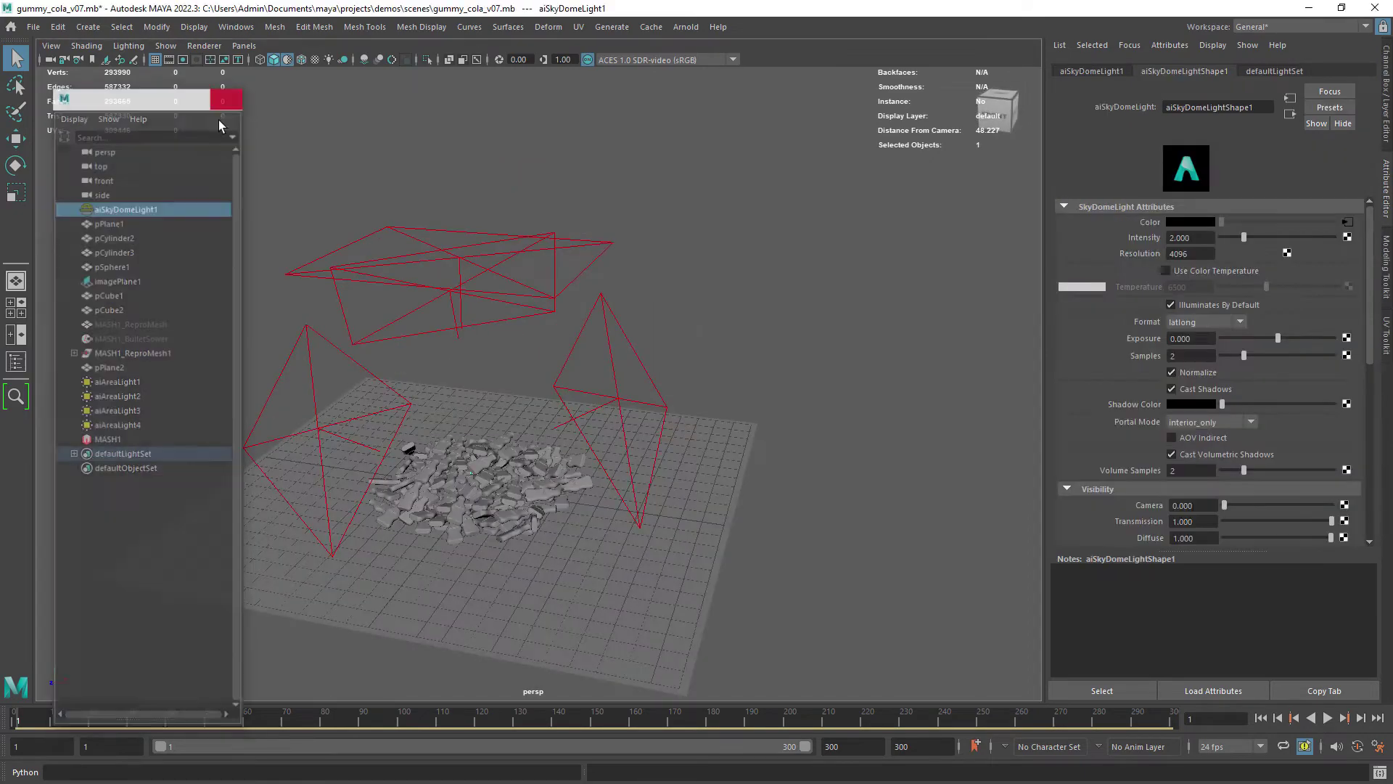
pyautogui.click(1337, 224)
pyautogui.keyDown('alt'); pyautogui.moveTo(497, 458); pyautogui.dragTo(559, 442, button='right'); pyautogui.keyUp('alt')
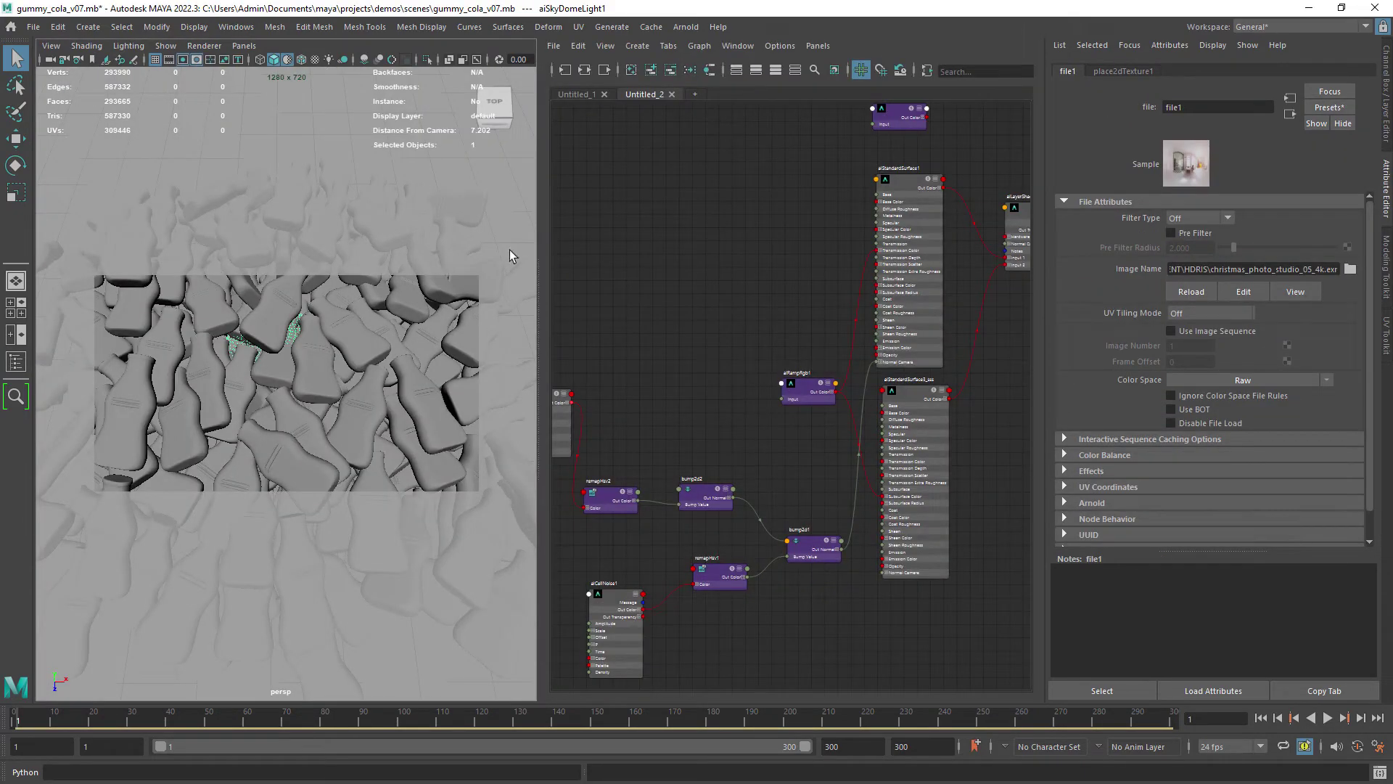
# Review the Arnold sampling and ray depth values in the render settings, especially the transmission depth
pyautogui.click(473, 346)
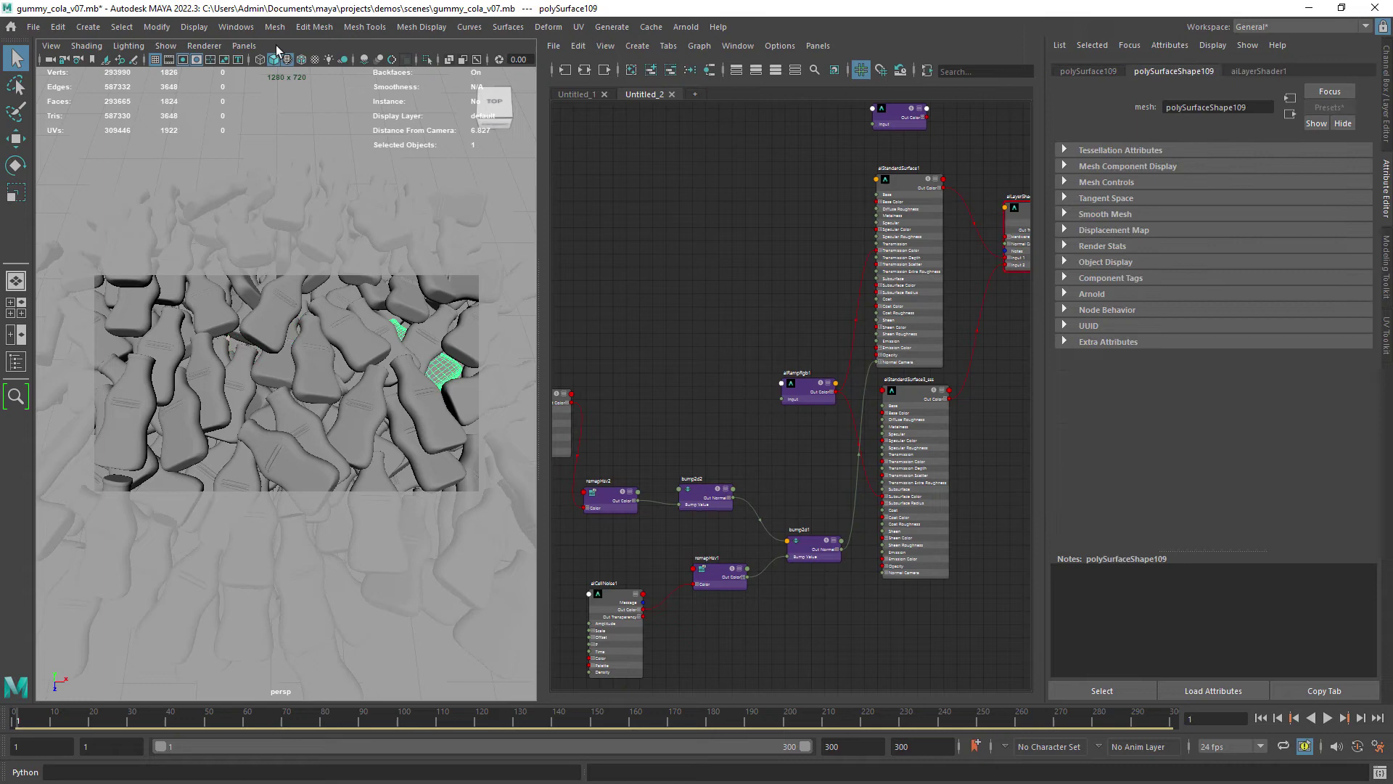
pyautogui.click(237, 32)
pyautogui.moveTo(304, 156)
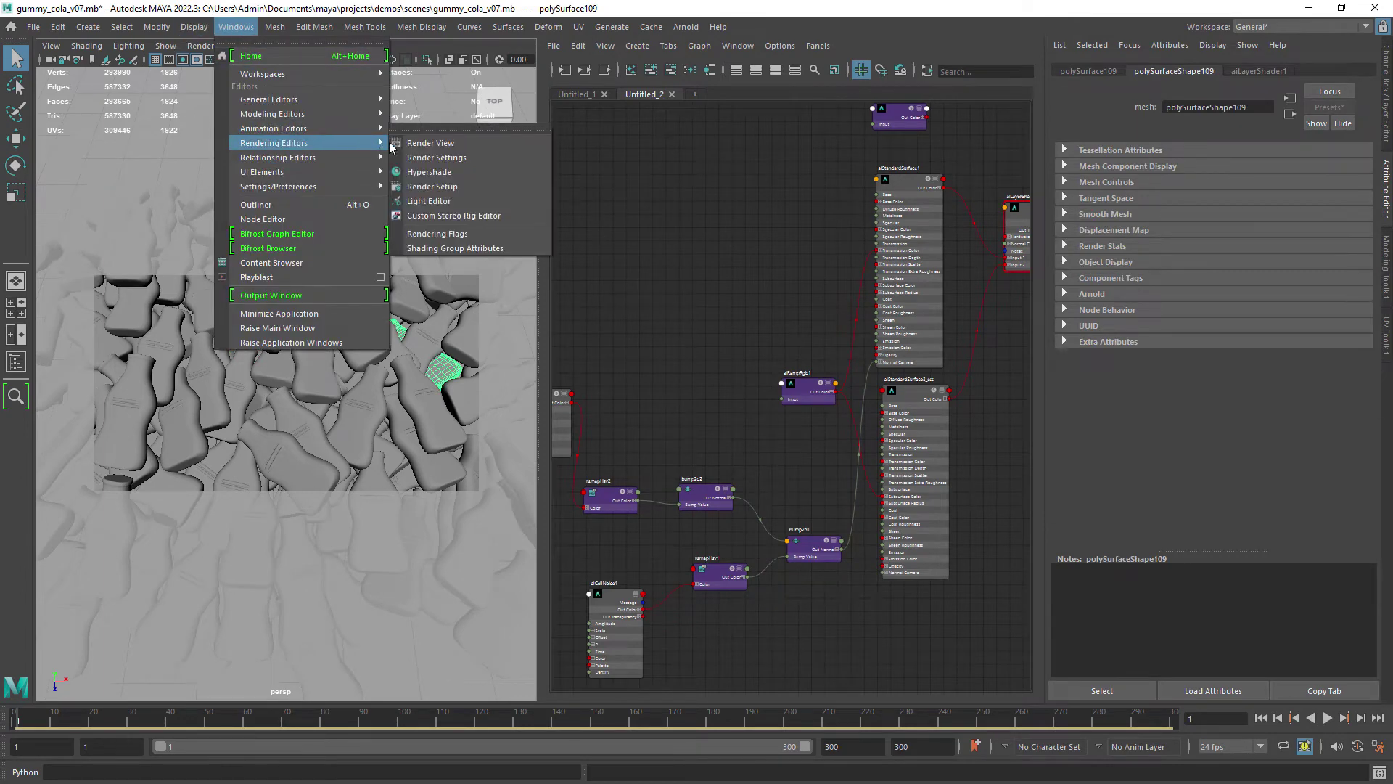
pyautogui.click(425, 157)
pyautogui.click(771, 163)
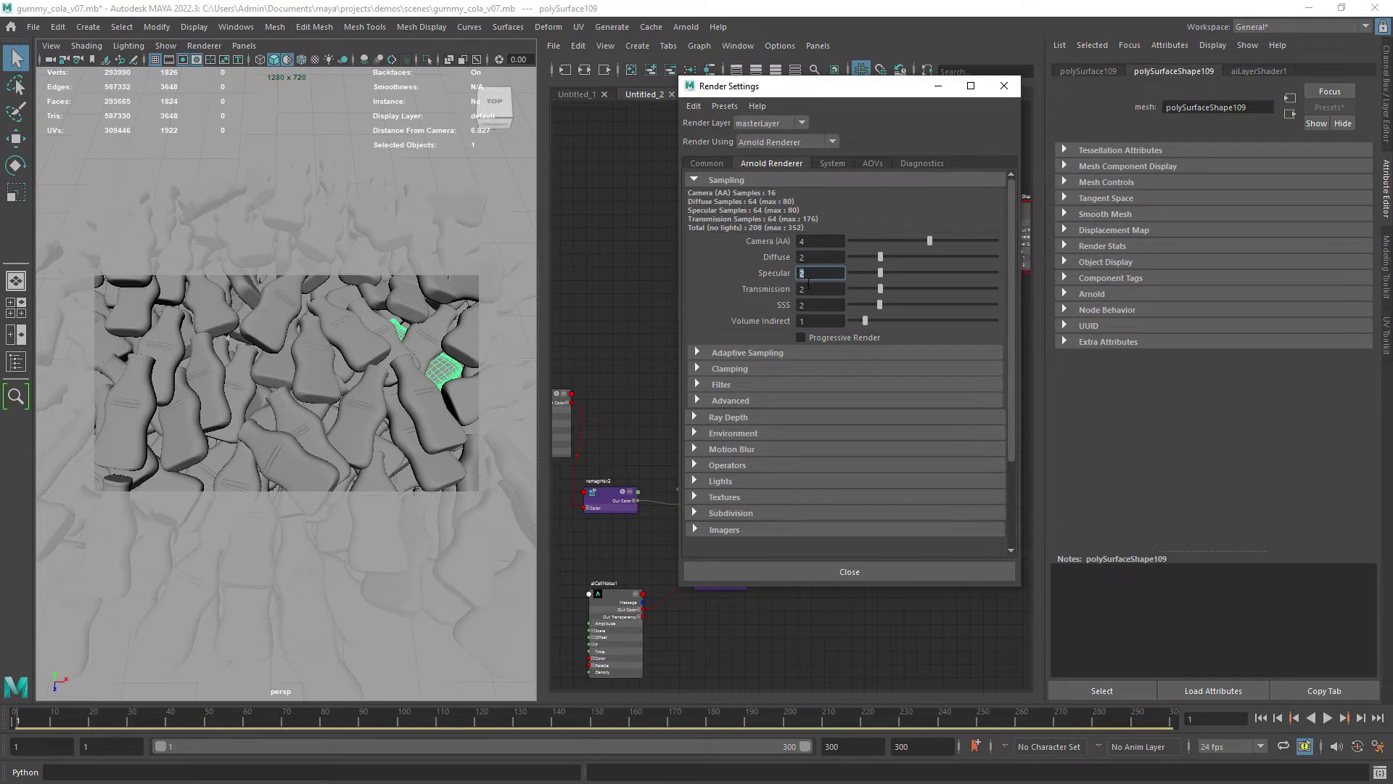
pyautogui.click(737, 417)
pyautogui.click(802, 452)
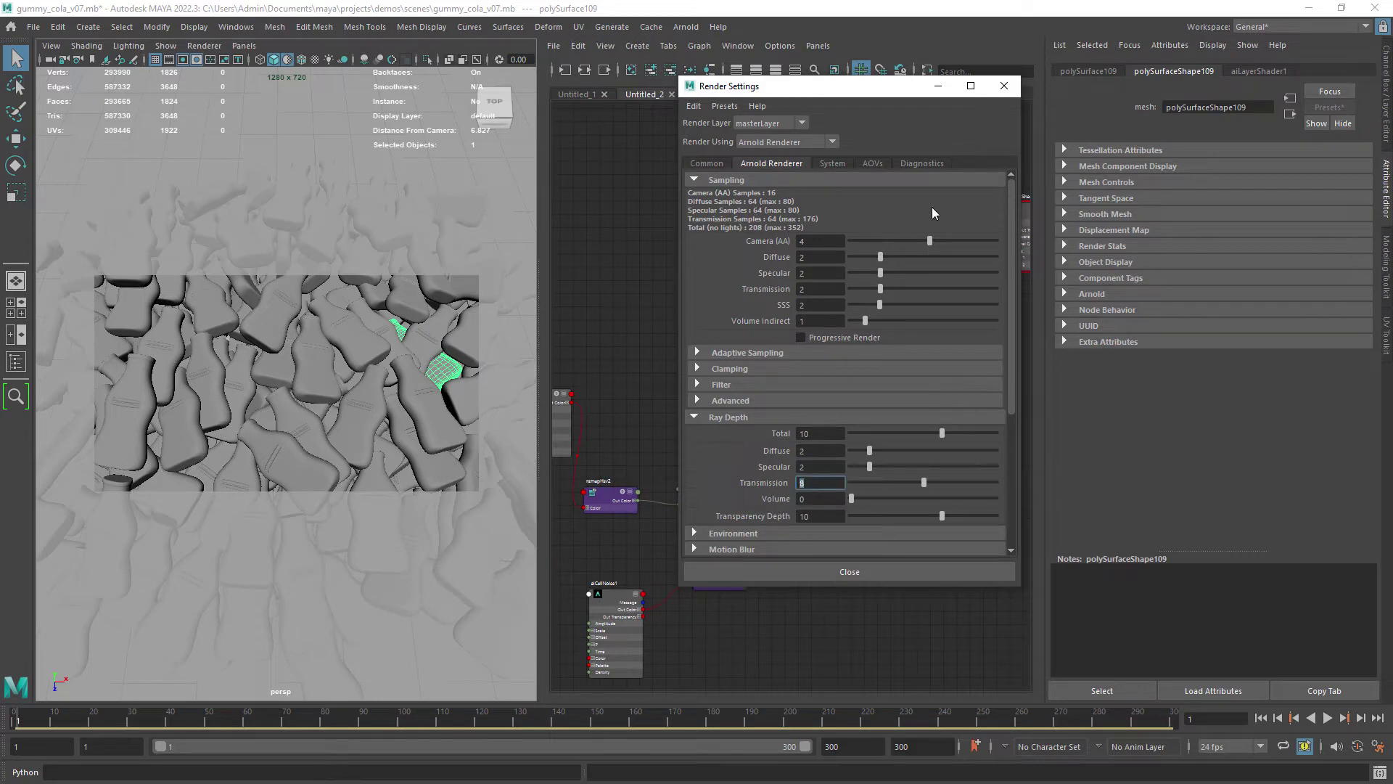
pyautogui.click(1005, 88)
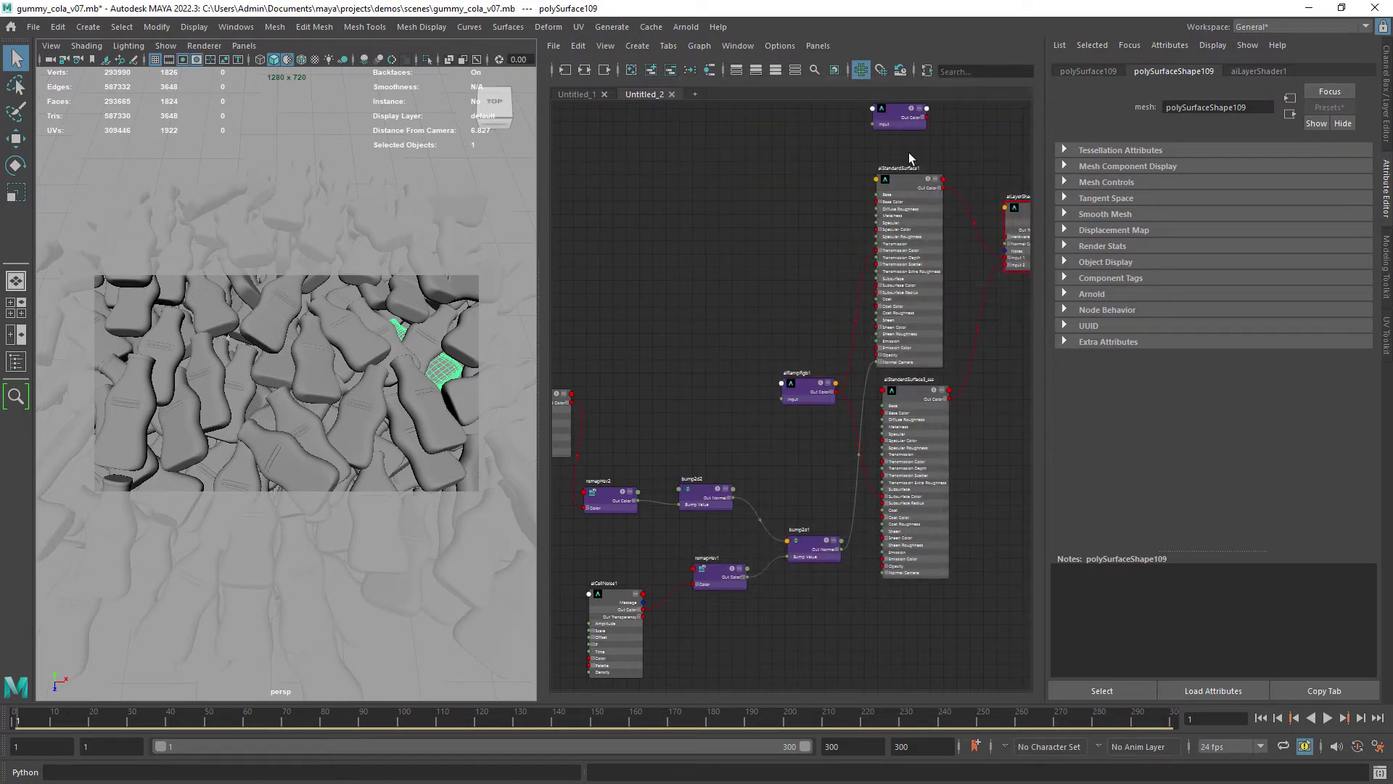
# Clear the selection and start an Arnold RenderView preview of the bottle pile at 50% test resolution
pyautogui.click(311, 358)
pyautogui.click(364, 137)
pyautogui.click(685, 26)
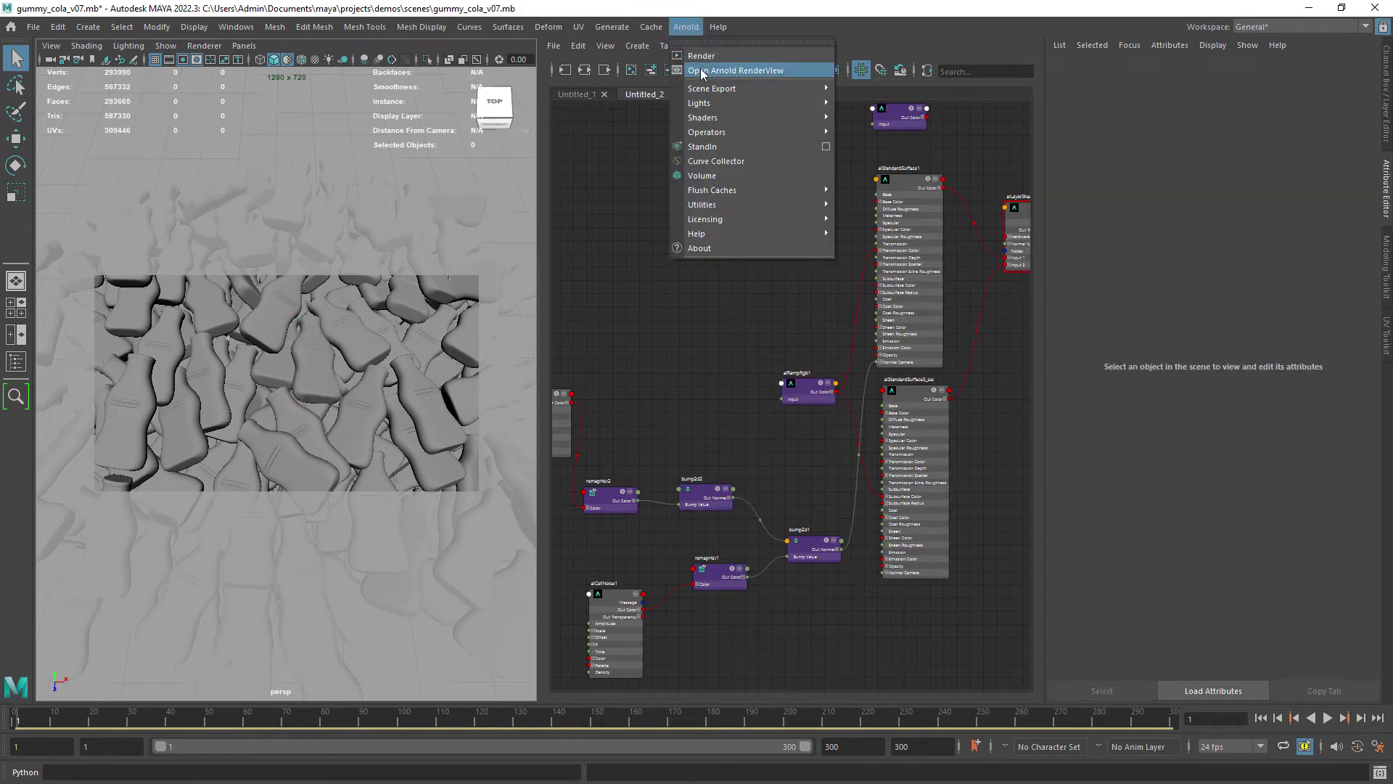
pyautogui.click(706, 70)
pyautogui.moveTo(65, 54); pyautogui.dragTo(526, 309)
pyautogui.moveTo(624, 320); pyautogui.dragTo(395, 228)
pyautogui.click(381, 247)
pyautogui.moveTo(472, 366)
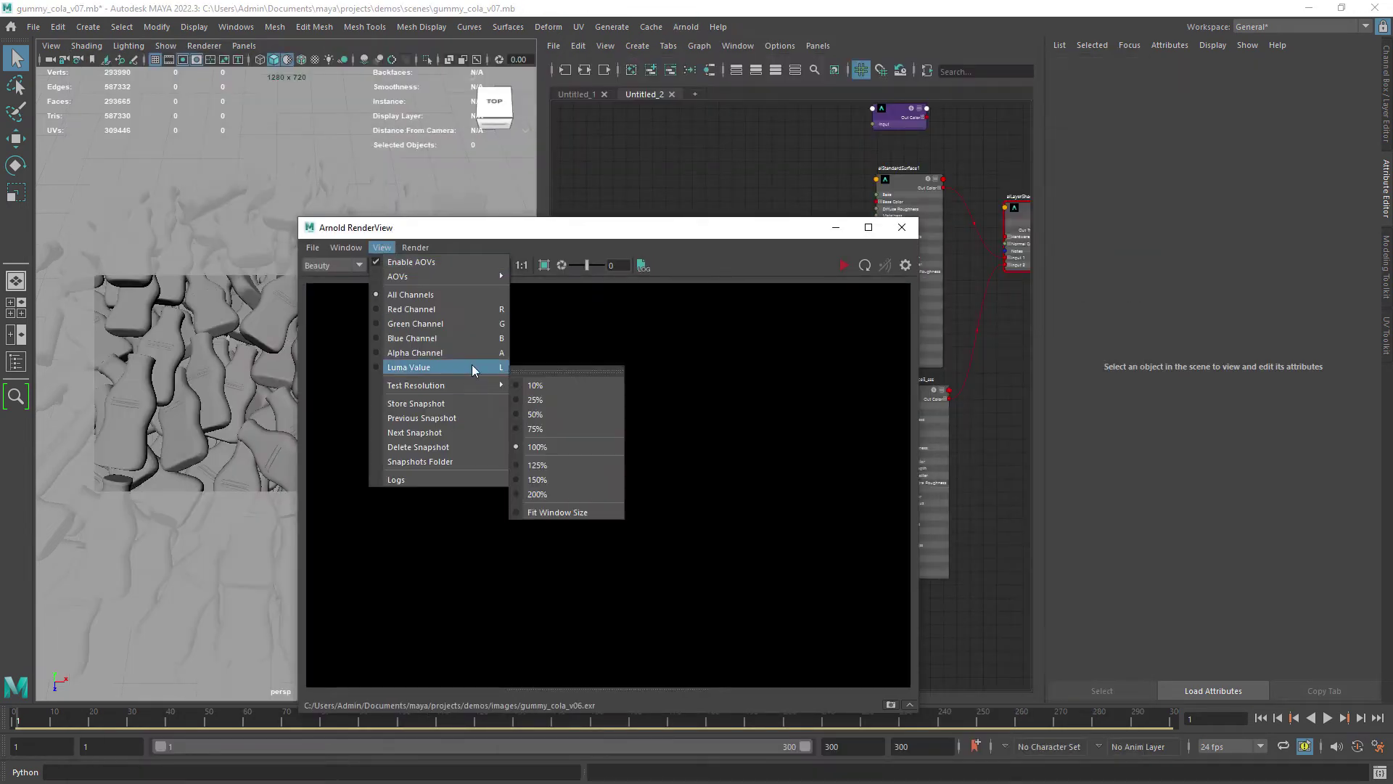
pyautogui.click(536, 415)
pyautogui.moveTo(686, 230); pyautogui.dragTo(479, 373)
pyautogui.click(607, 259)
# Record the Layer 2 mix of 0.050 in the notes of aiLayerShader1 and set that mix to 0
pyautogui.click(1012, 222)
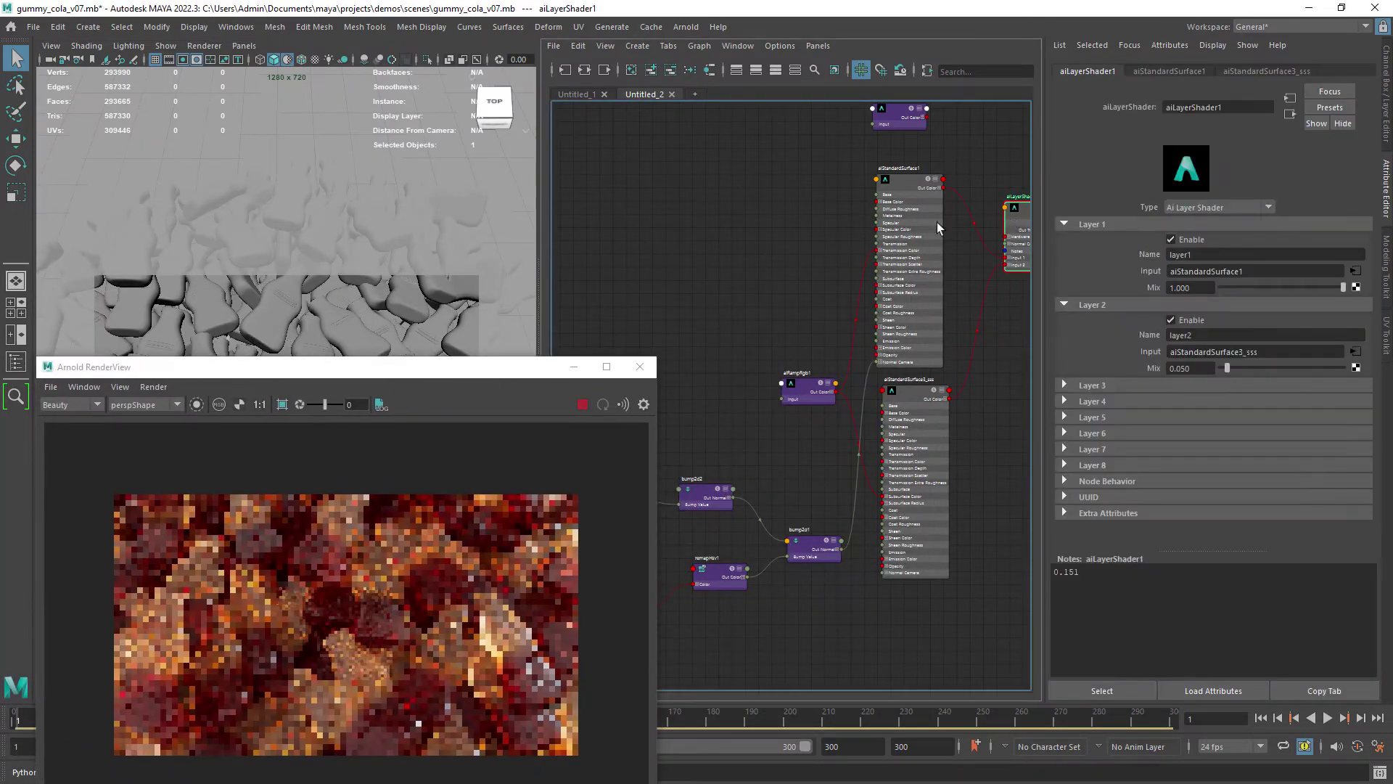
pyautogui.press('f')
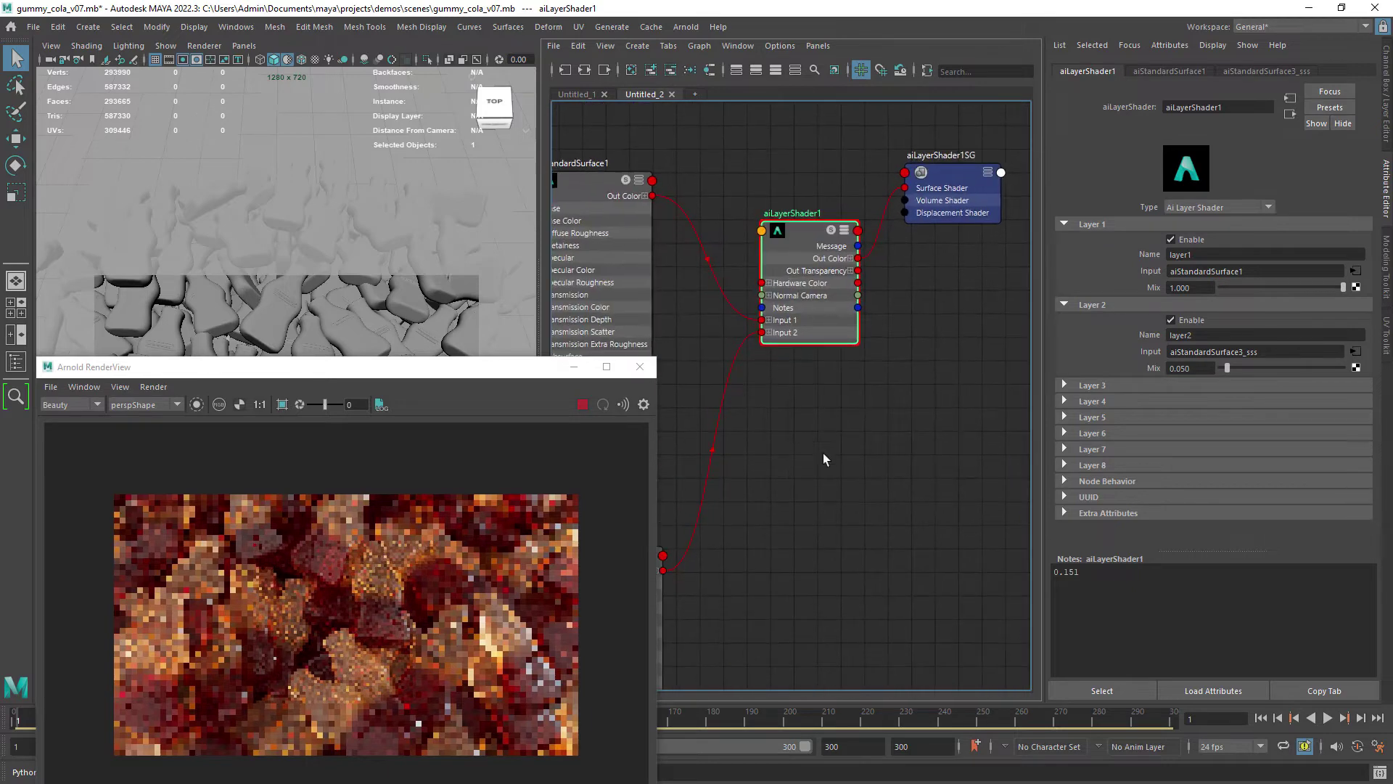
pyautogui.keyDown('alt'); pyautogui.moveTo(746, 306); pyautogui.dragTo(903, 334, button='middle'); pyautogui.keyUp('alt')
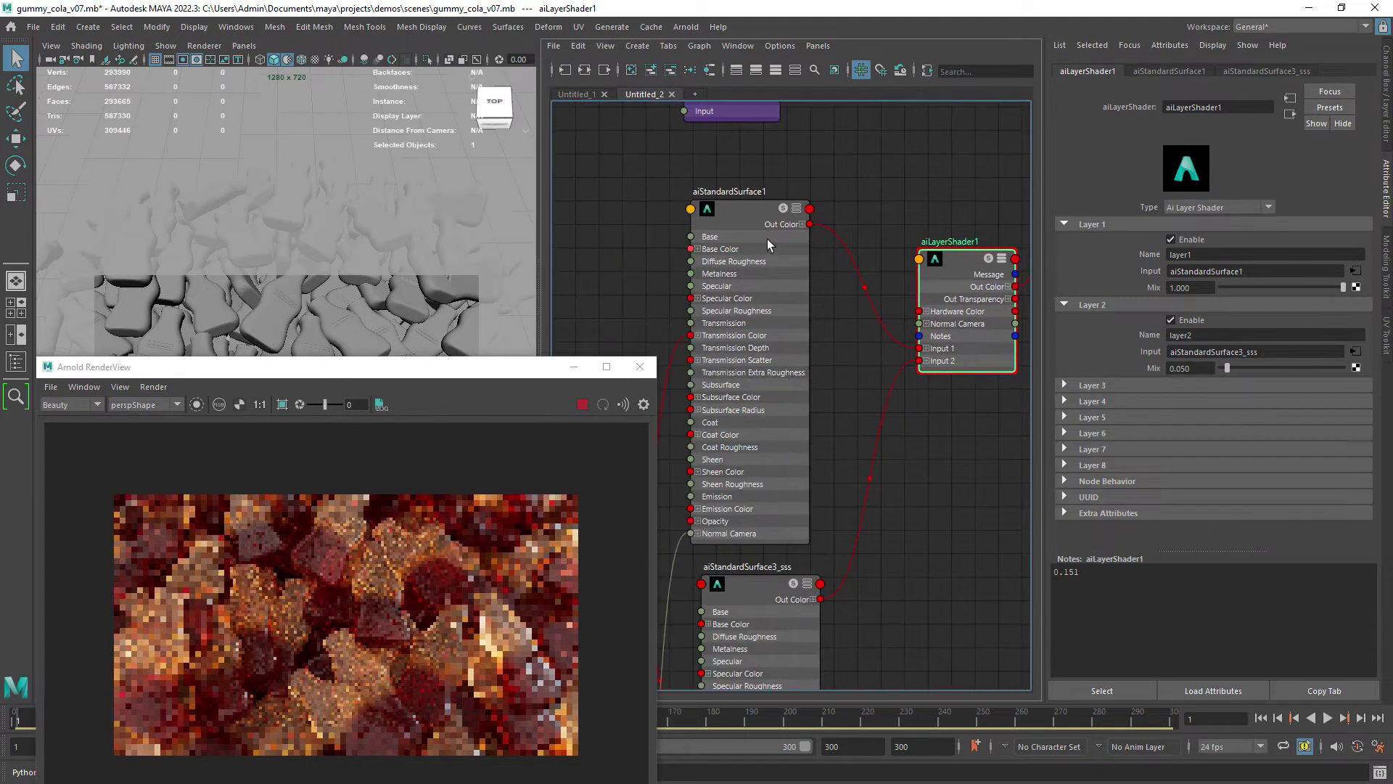
pyautogui.moveTo(1193, 369); pyautogui.dragTo(1110, 382)
pyautogui.hotkey('ctrl', 'c')
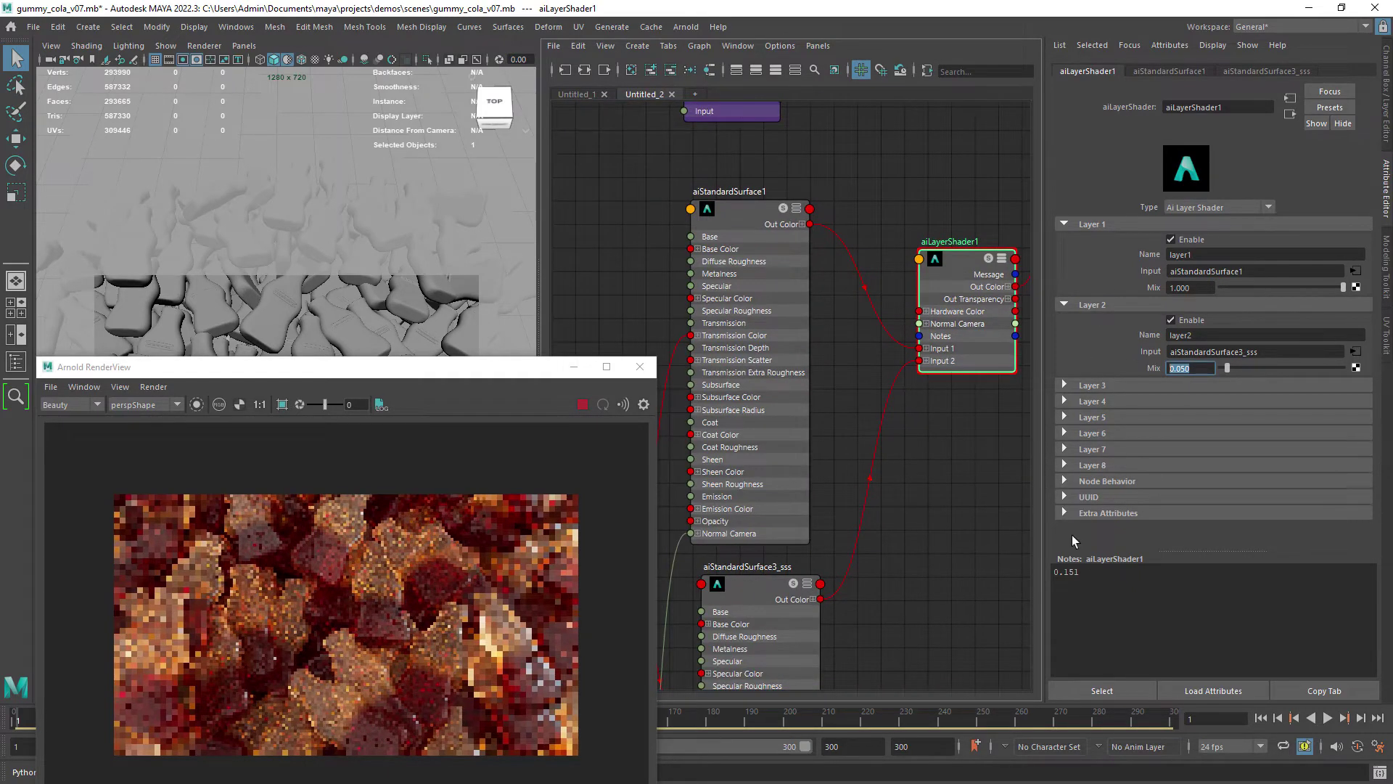
pyautogui.moveTo(1081, 571); pyautogui.dragTo(1007, 573)
pyautogui.hotkey('ctrl', 'v')
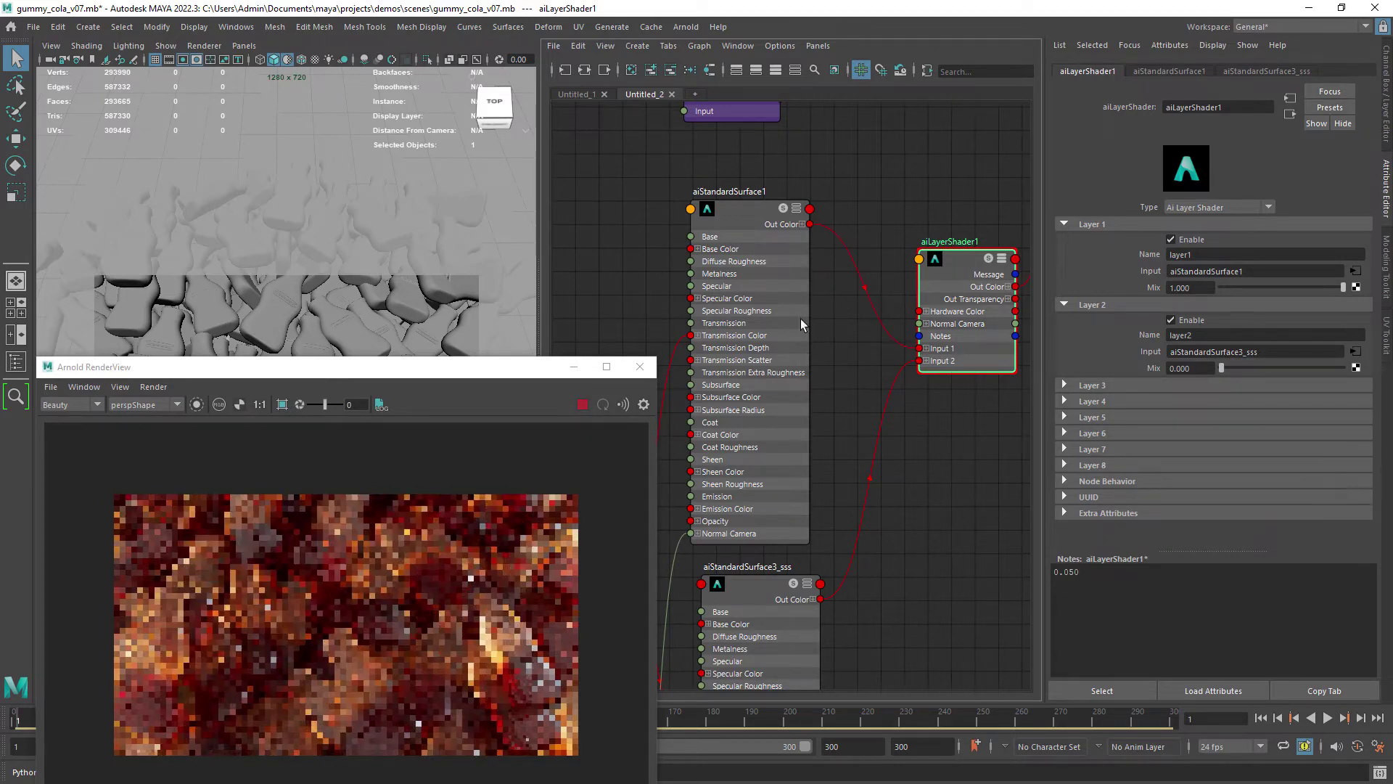
# Examine the specular and transmission settings of aiStandardSurface1, including IOR, depth, scatter anisotropy and extra roughness
pyautogui.click(748, 222)
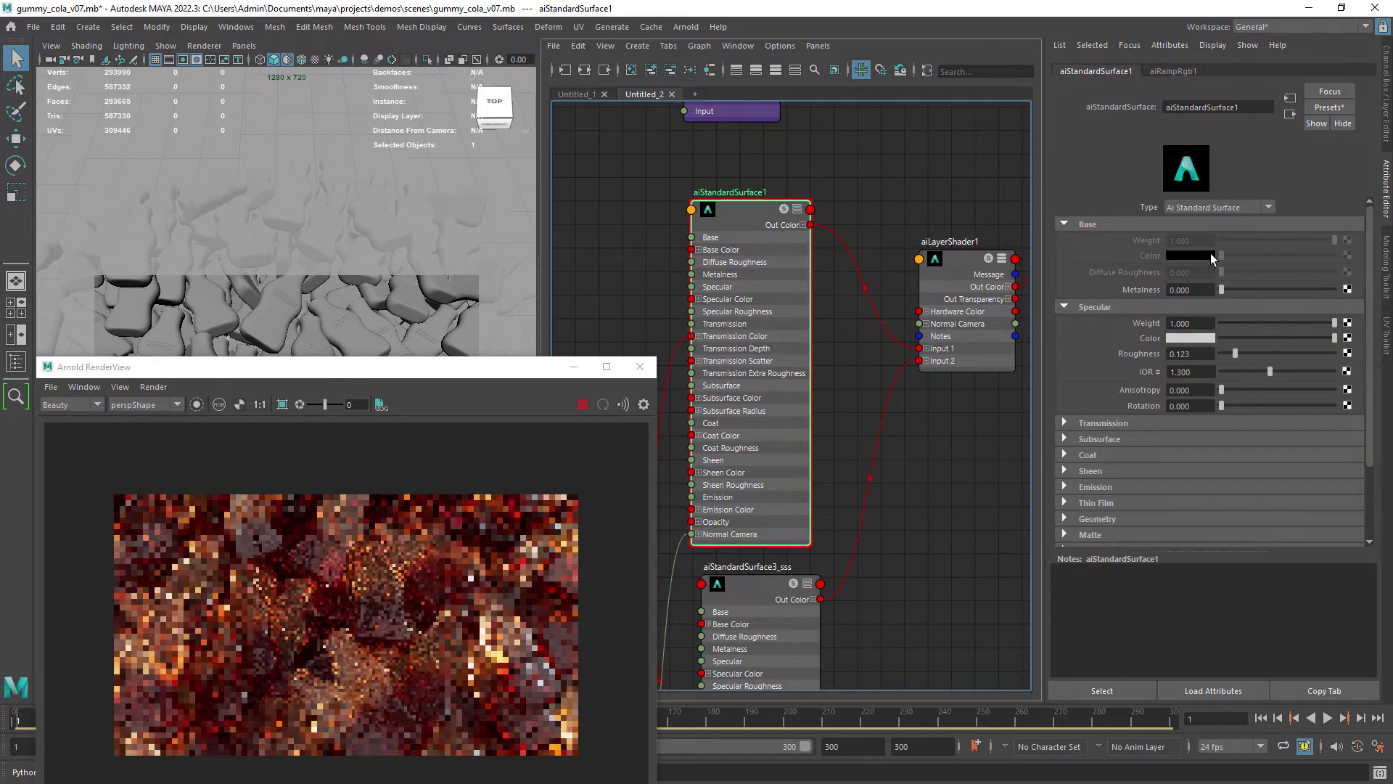
pyautogui.click(1134, 223)
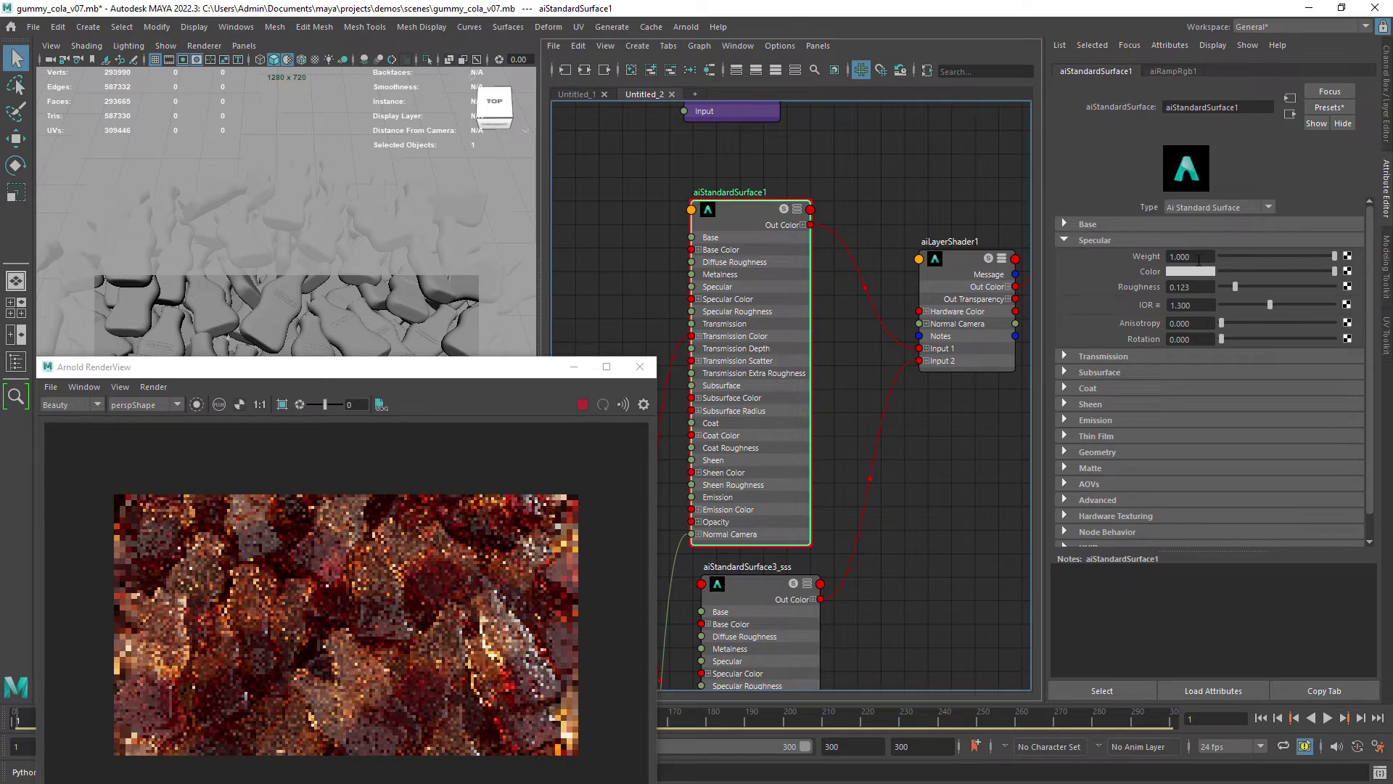
pyautogui.moveTo(1193, 257); pyautogui.dragTo(1149, 291)
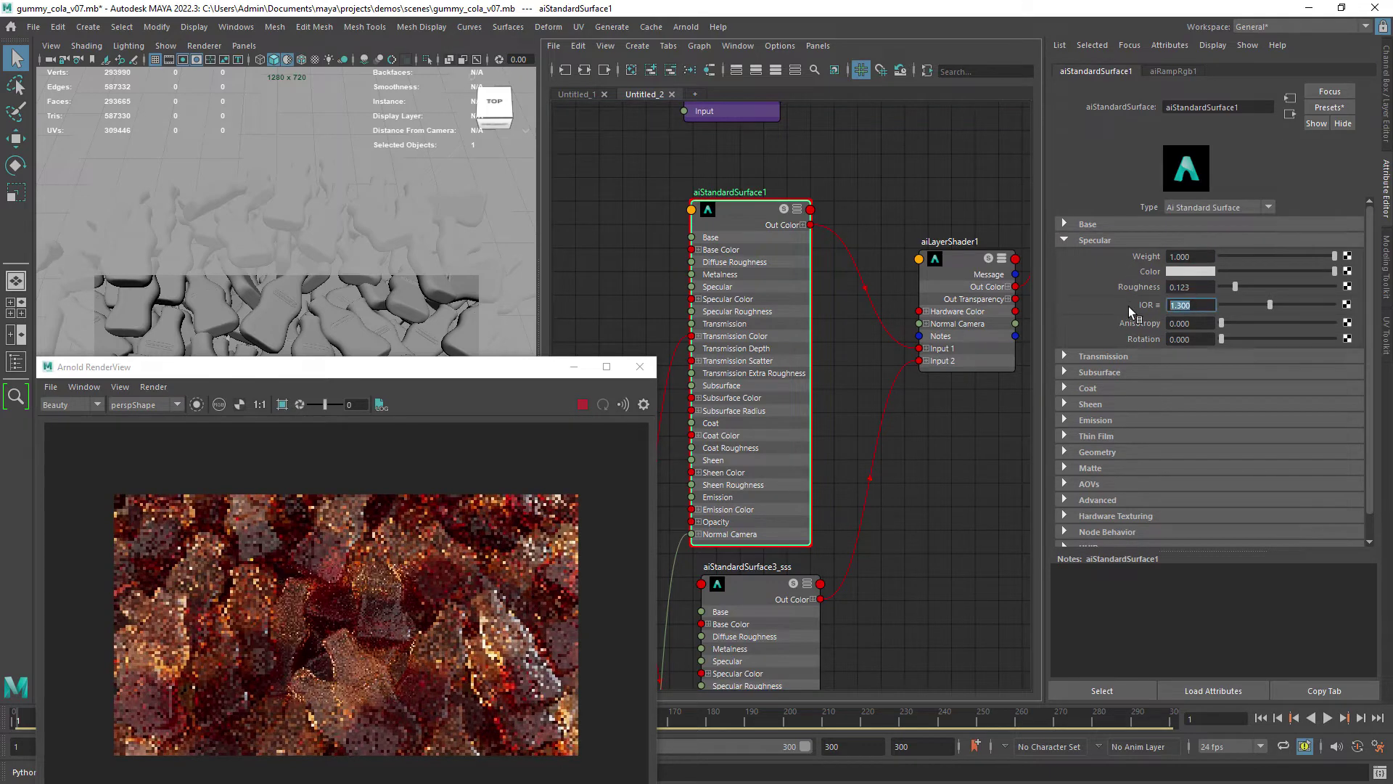
pyautogui.click(1111, 242)
pyautogui.click(1106, 255)
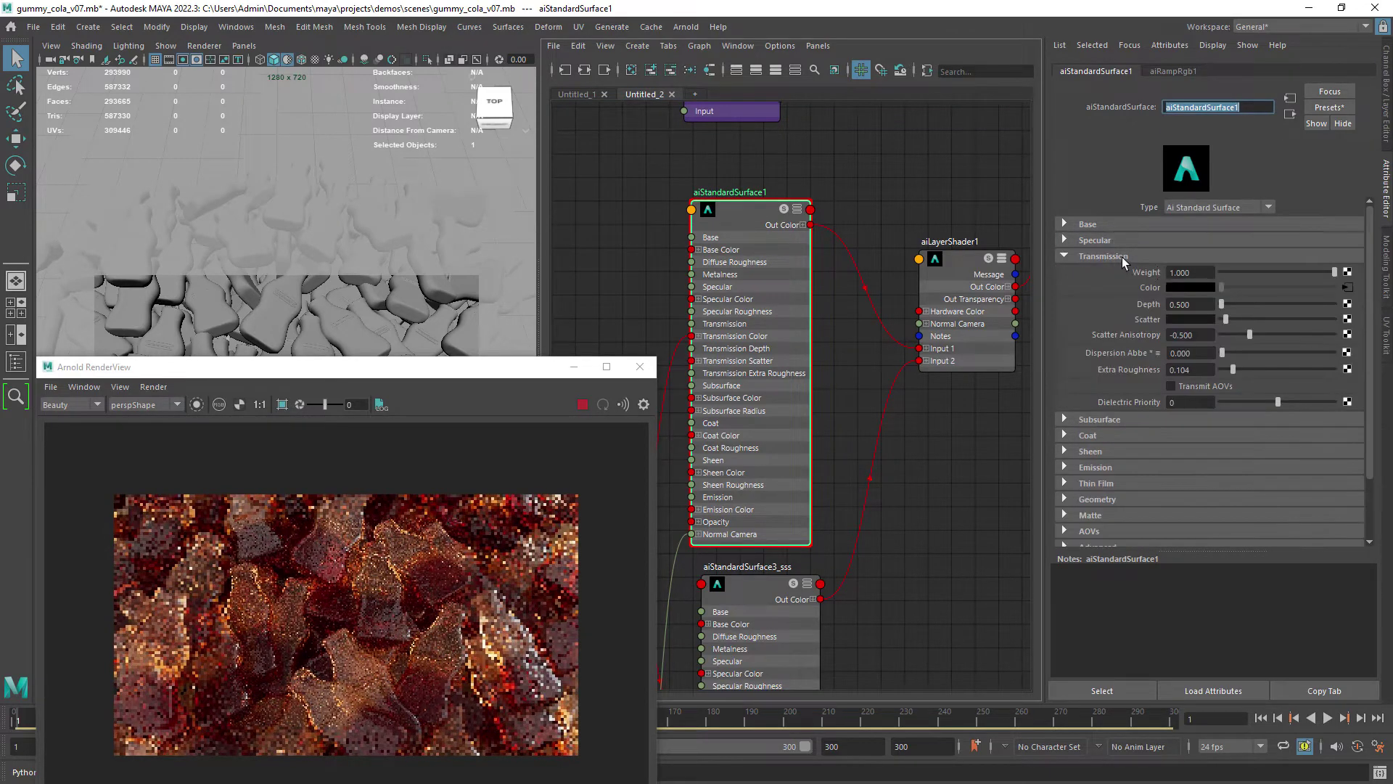
pyautogui.click(1154, 304)
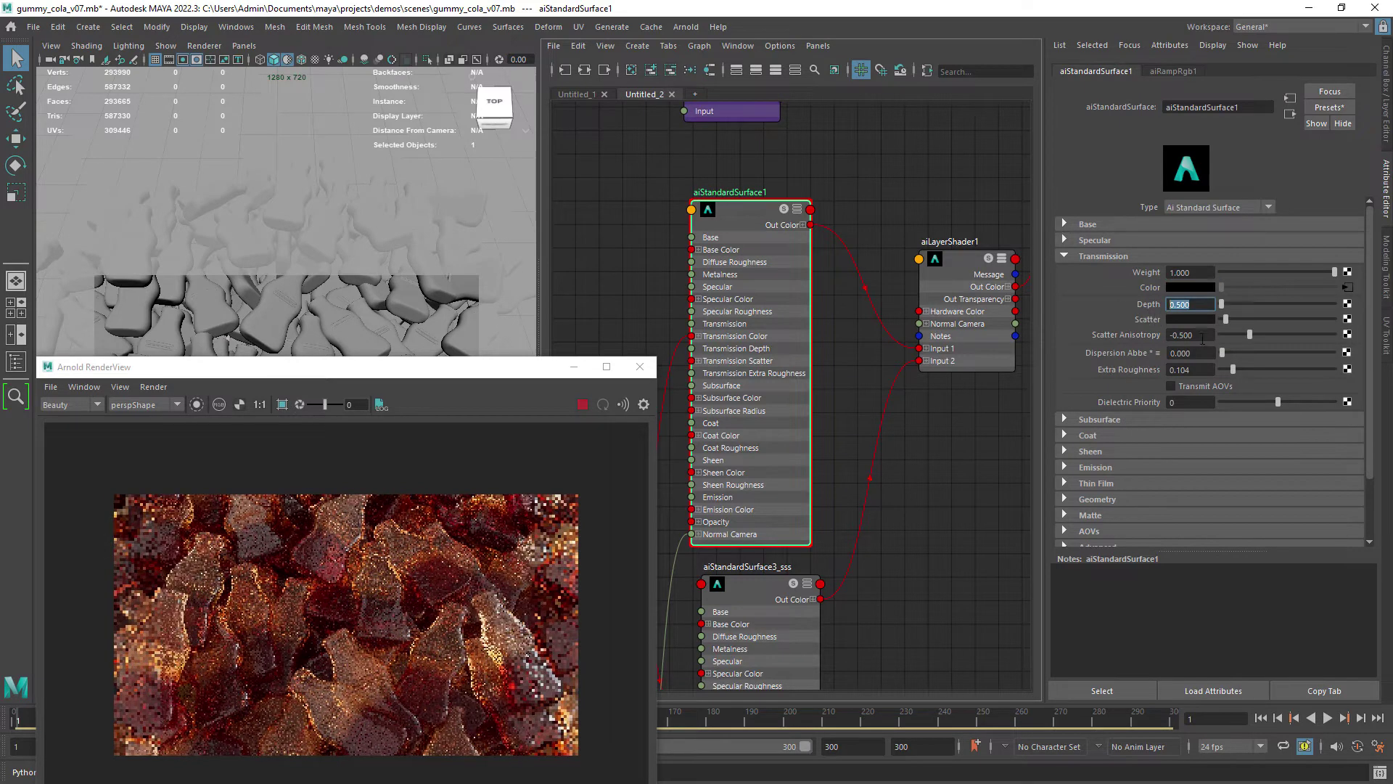
pyautogui.click(1126, 334)
pyautogui.click(1120, 368)
# Inspect the enlarged color ramp of aiRampRgb1, which feeds the transmission color of aiStandardSurface1
pyautogui.scroll(-2, 857, 401)
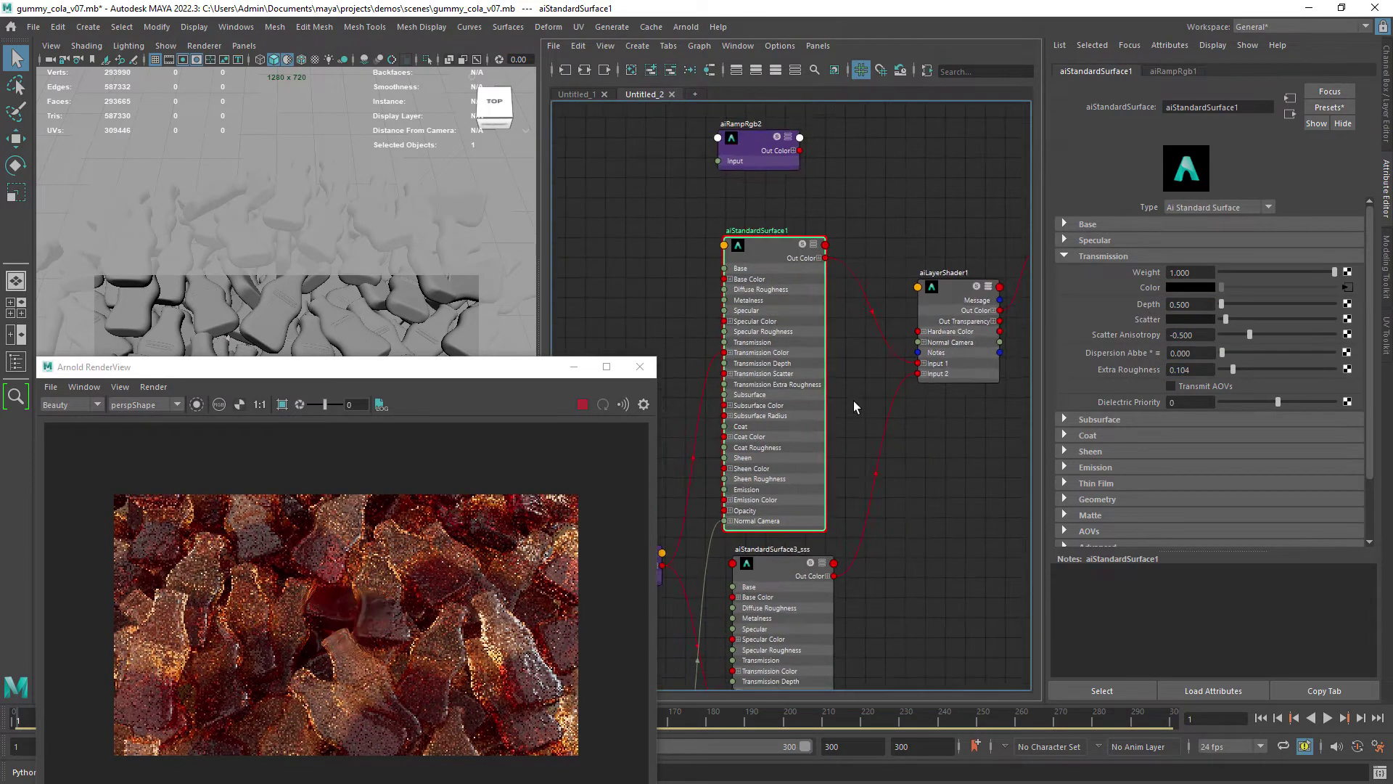
pyautogui.keyDown('alt'); pyautogui.moveTo(768, 428); pyautogui.dragTo(899, 373, button='middle'); pyautogui.keyUp('alt')
pyautogui.moveTo(779, 479); pyautogui.dragTo(750, 449)
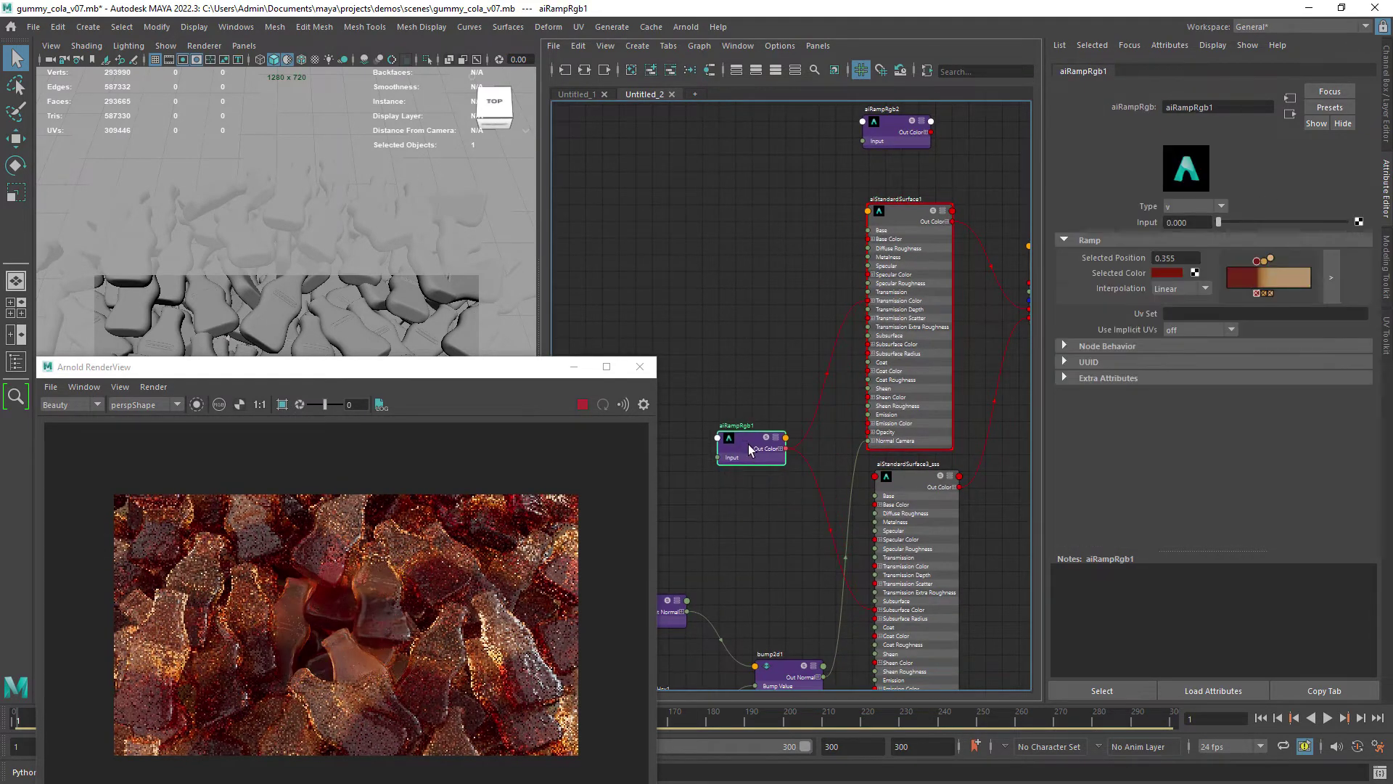
pyautogui.keyDown('alt'); pyautogui.moveTo(771, 416); pyautogui.dragTo(785, 448, button='right'); pyautogui.keyUp('alt')
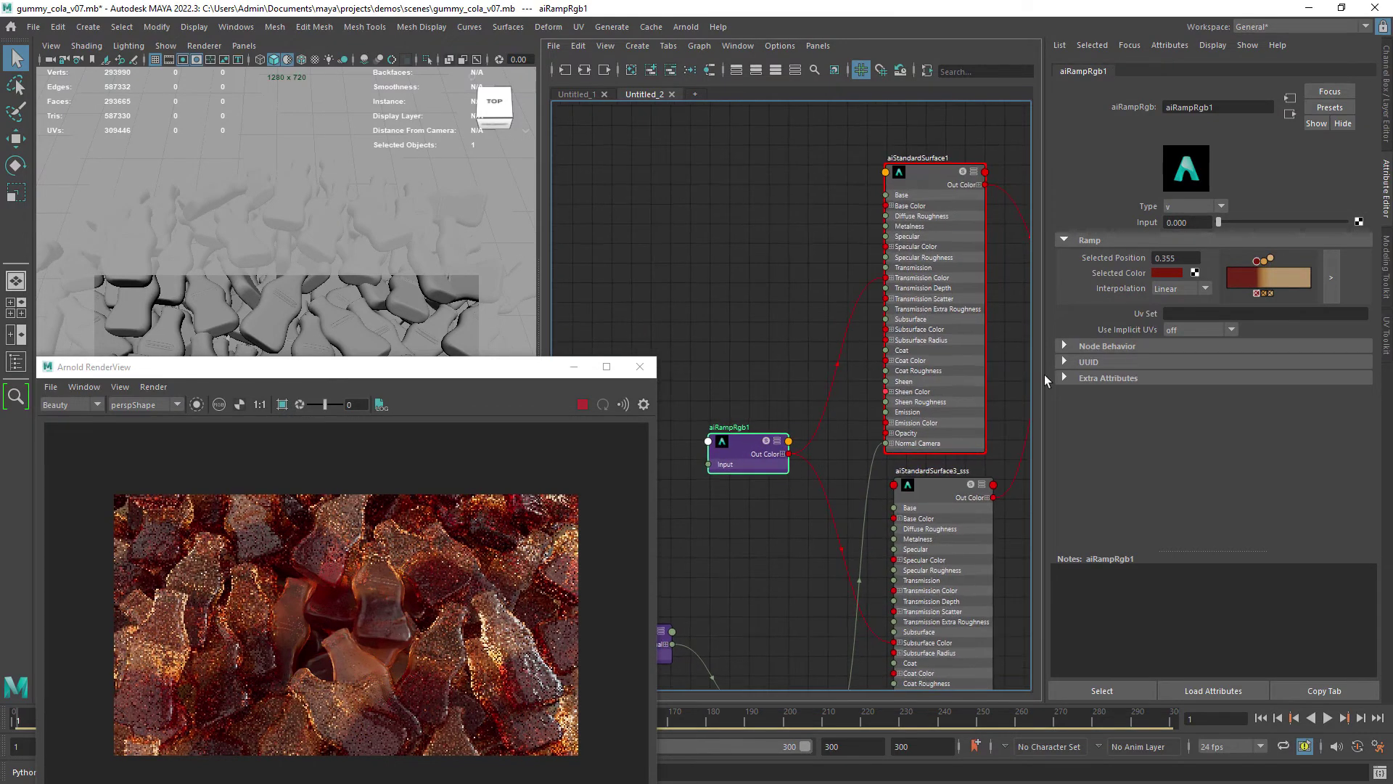
pyautogui.click(1334, 289)
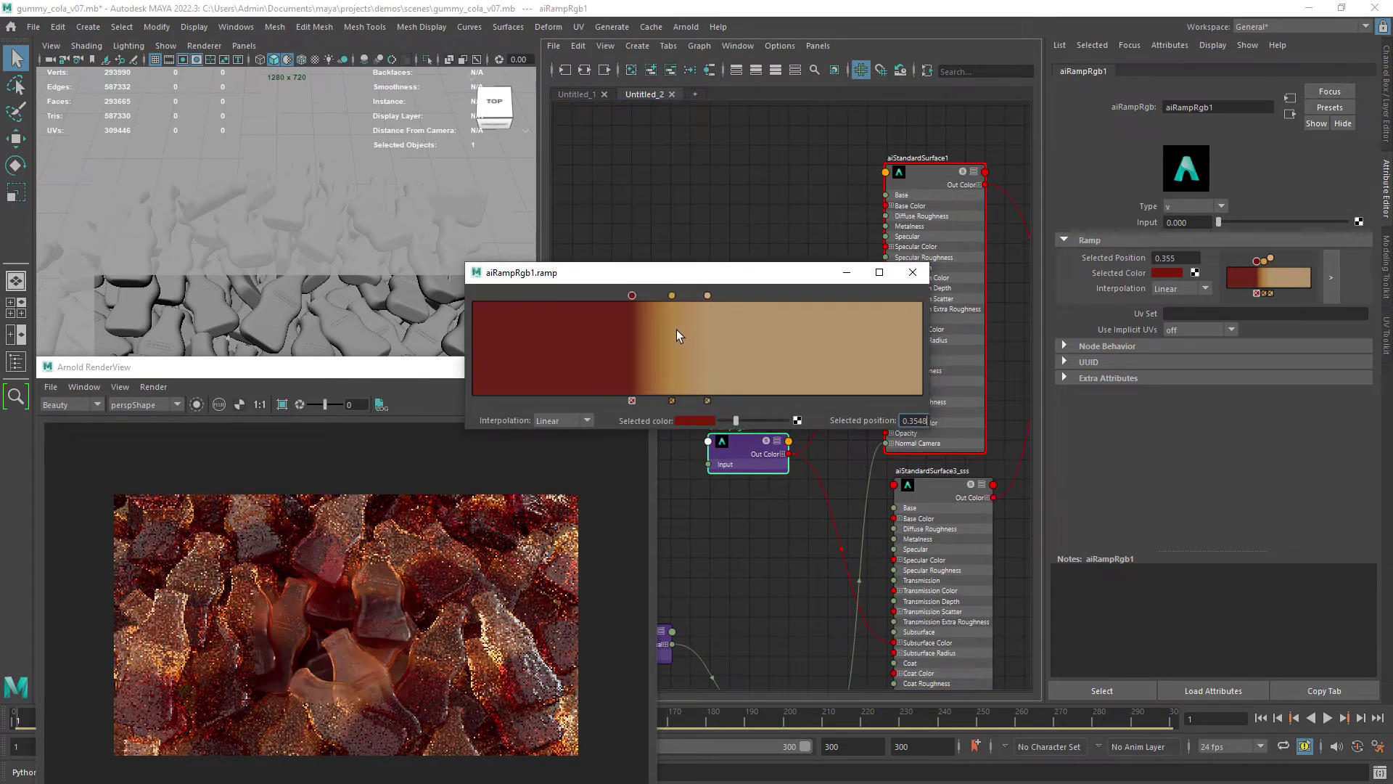
pyautogui.click(912, 273)
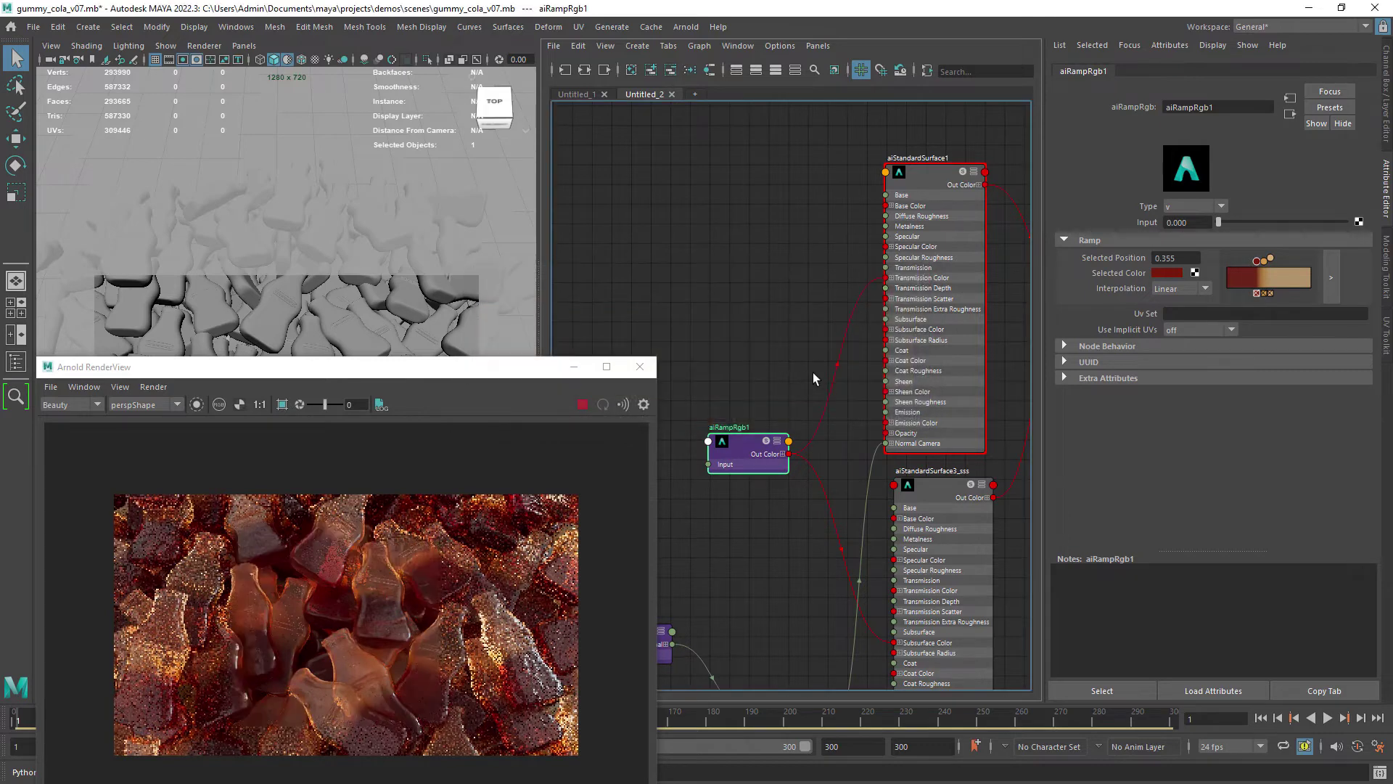
# Trace the ramp's connection back to aiStandardSurface1 and recheck its transmission depth, scatter anisotropy and extra roughness
pyautogui.moveTo(813, 372); pyautogui.dragTo(746, 395, button='middle')
pyautogui.scroll(-4, 777, 378)
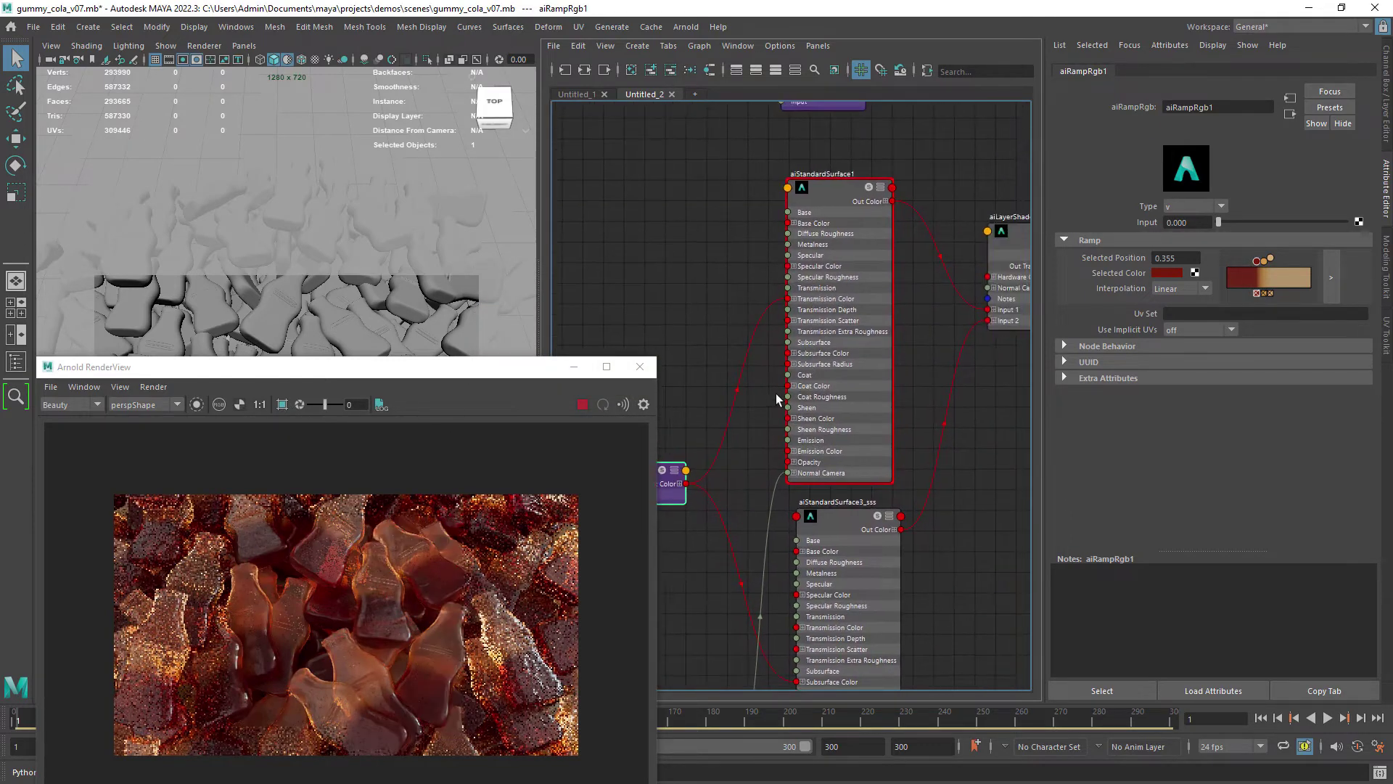
pyautogui.scroll(4, 790, 362)
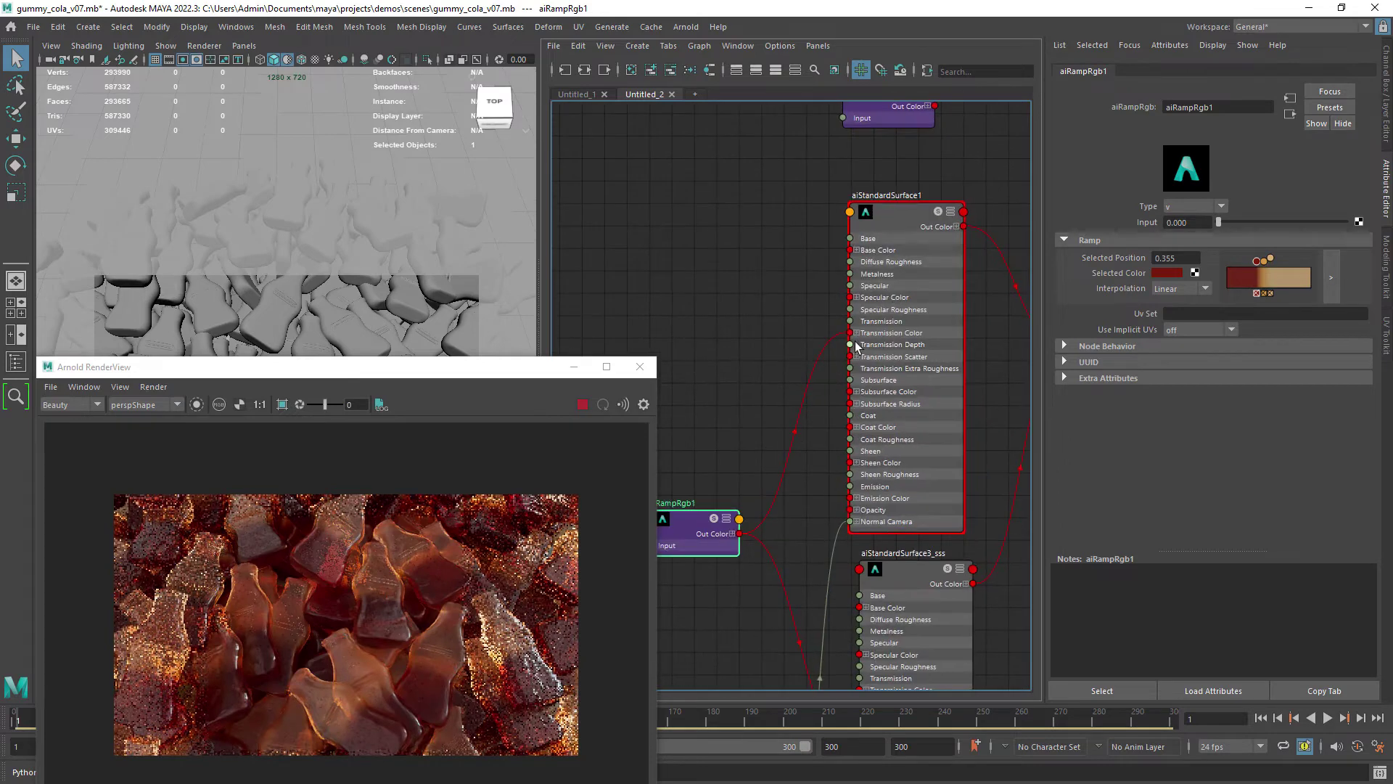
pyautogui.click(907, 210)
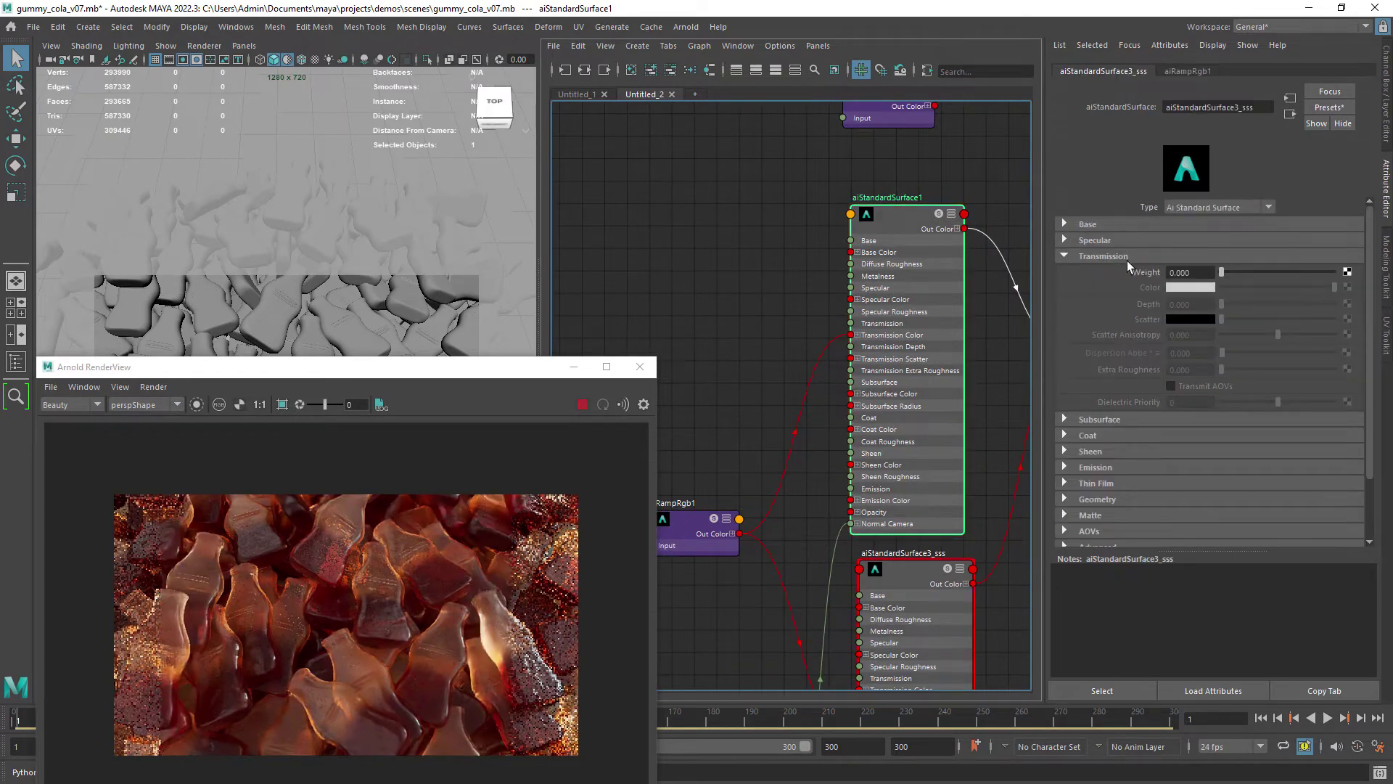
pyautogui.doubleClick(1186, 304)
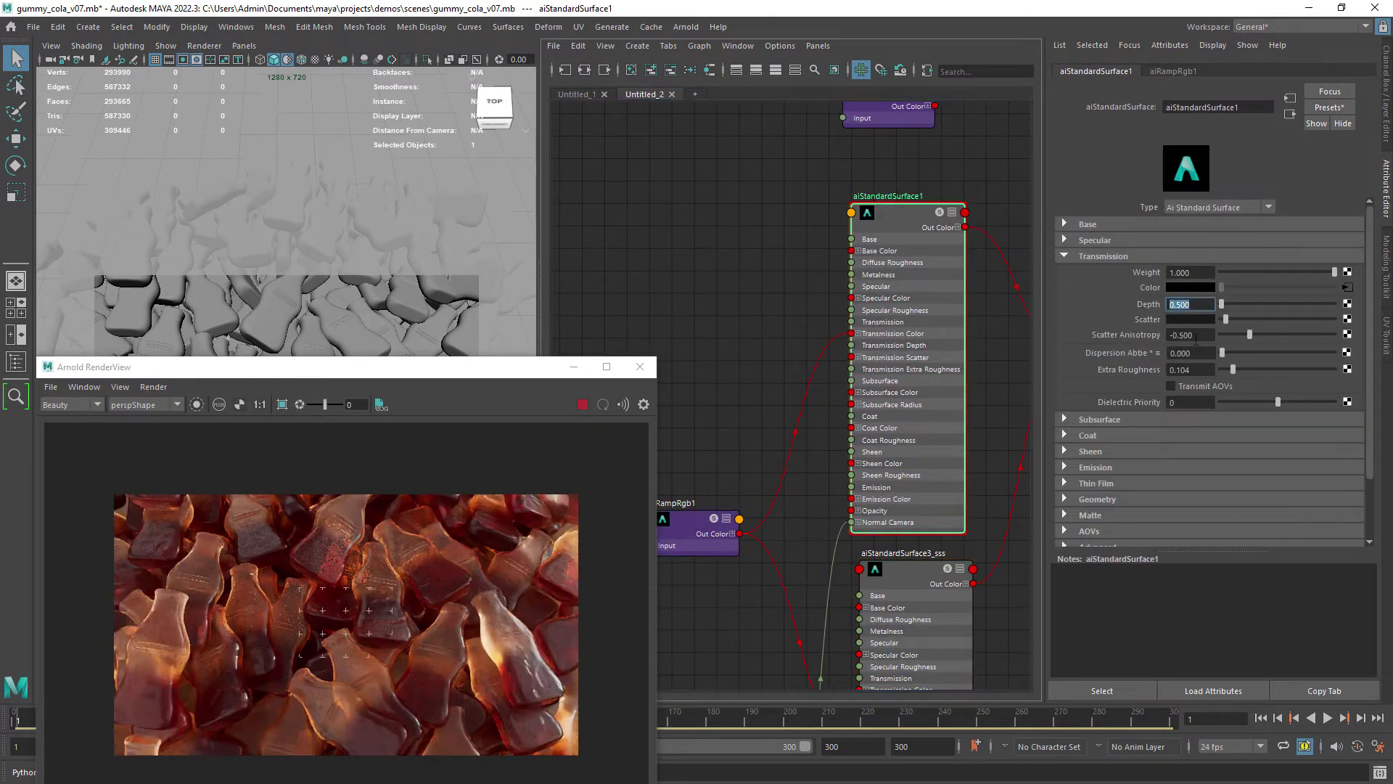
pyautogui.doubleClick(1186, 336)
pyautogui.doubleClick(1185, 370)
# Limit the preview render to a crop region around the bright bottle at the right edge of the pile
pyautogui.click(487, 372)
pyautogui.moveTo(487, 377); pyautogui.dragTo(525, 233)
pyautogui.moveTo(506, 437); pyautogui.dragTo(615, 573)
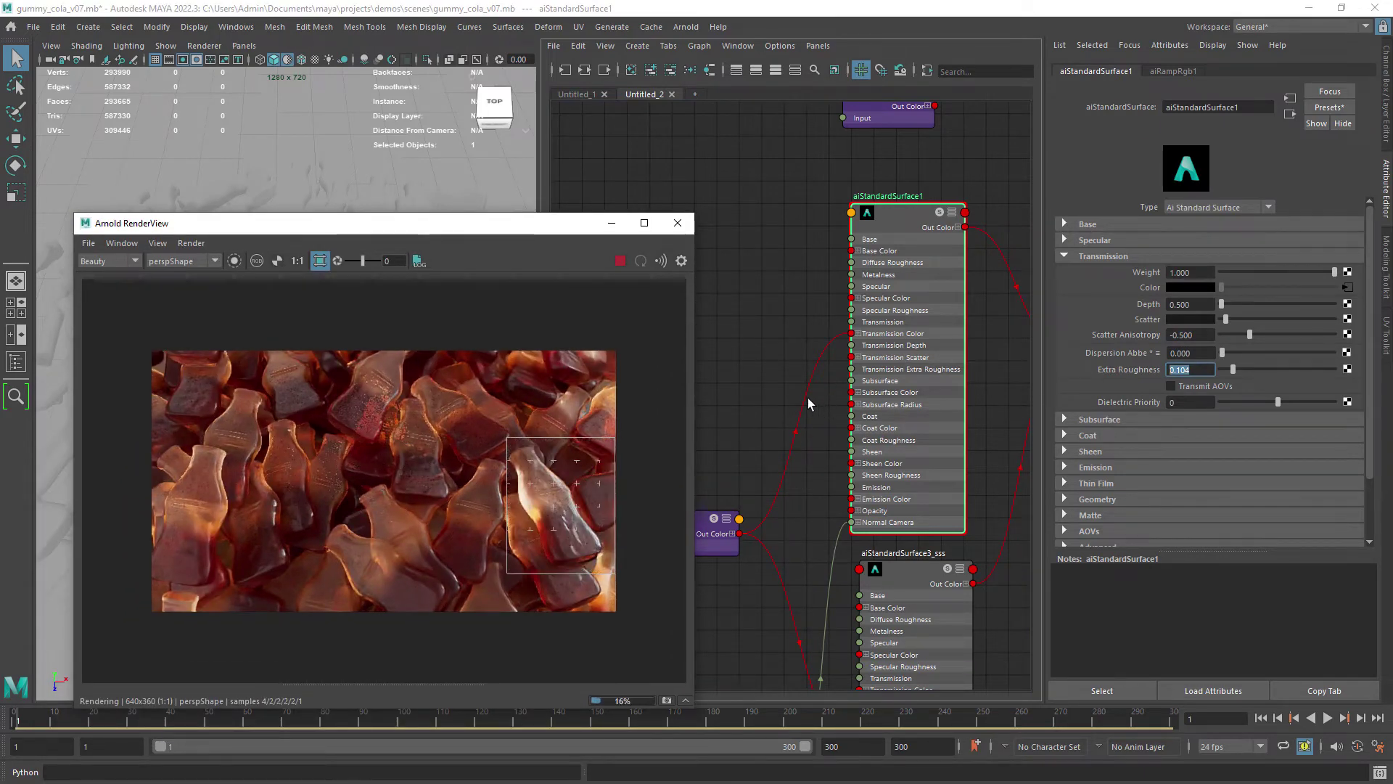
# Lower the Arnold samples to Camera (AA) 2 and Diffuse, Specular, Transmission and SSS 1, and restart the region render
pyautogui.click(247, 28)
pyautogui.click(429, 131)
pyautogui.moveTo(930, 241); pyautogui.dragTo(907, 241)
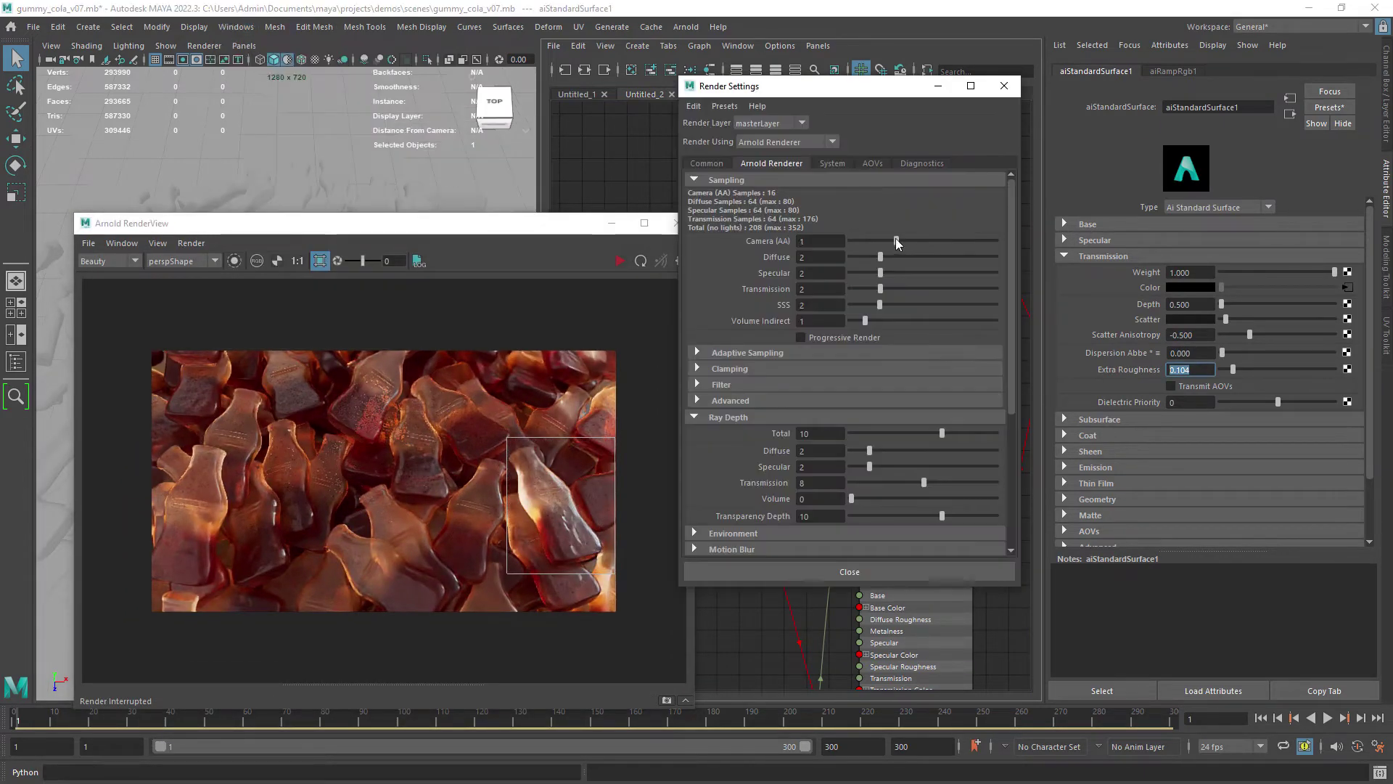
pyautogui.moveTo(880, 257); pyautogui.dragTo(864, 257)
pyautogui.moveTo(880, 273); pyautogui.dragTo(865, 272)
pyautogui.moveTo(880, 289); pyautogui.dragTo(864, 289)
pyautogui.moveTo(880, 305); pyautogui.dragTo(865, 305)
pyautogui.click(1004, 85)
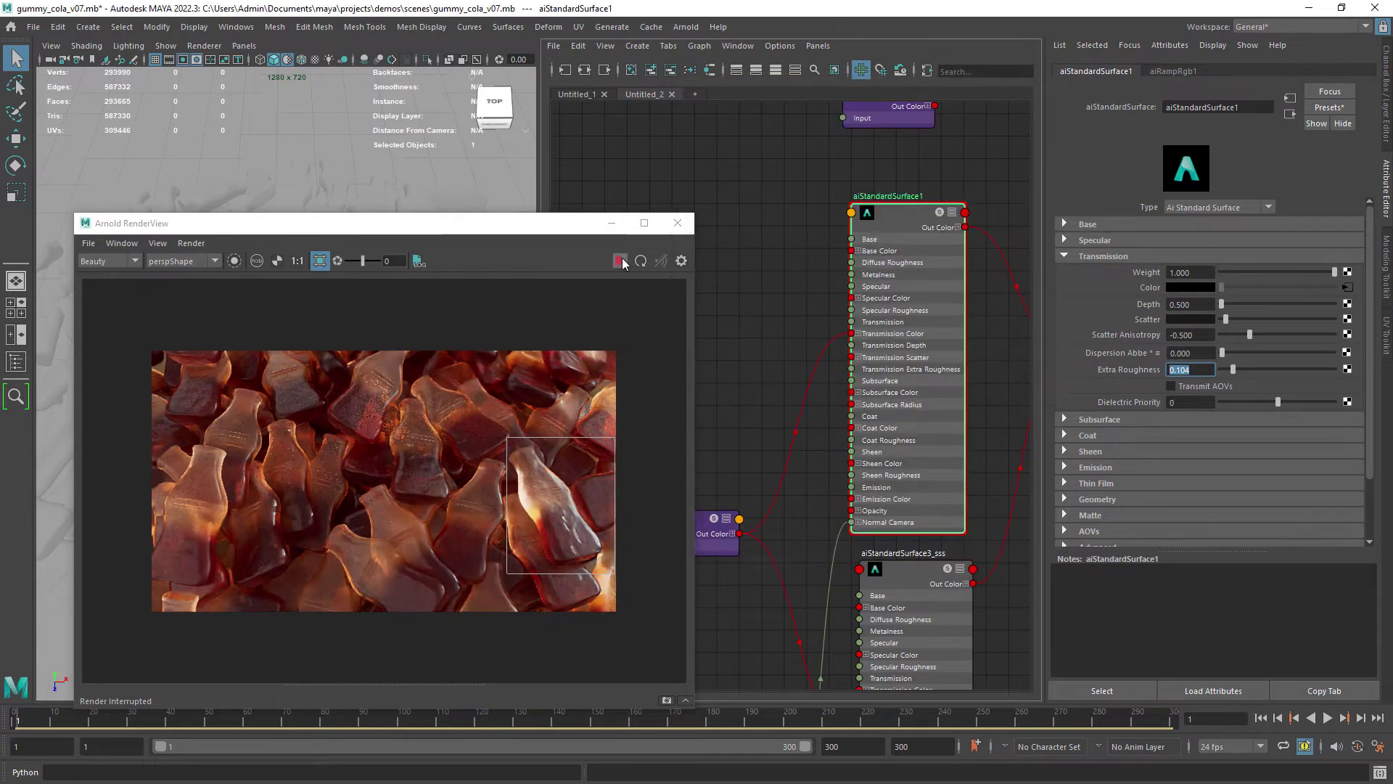
pyautogui.click(620, 261)
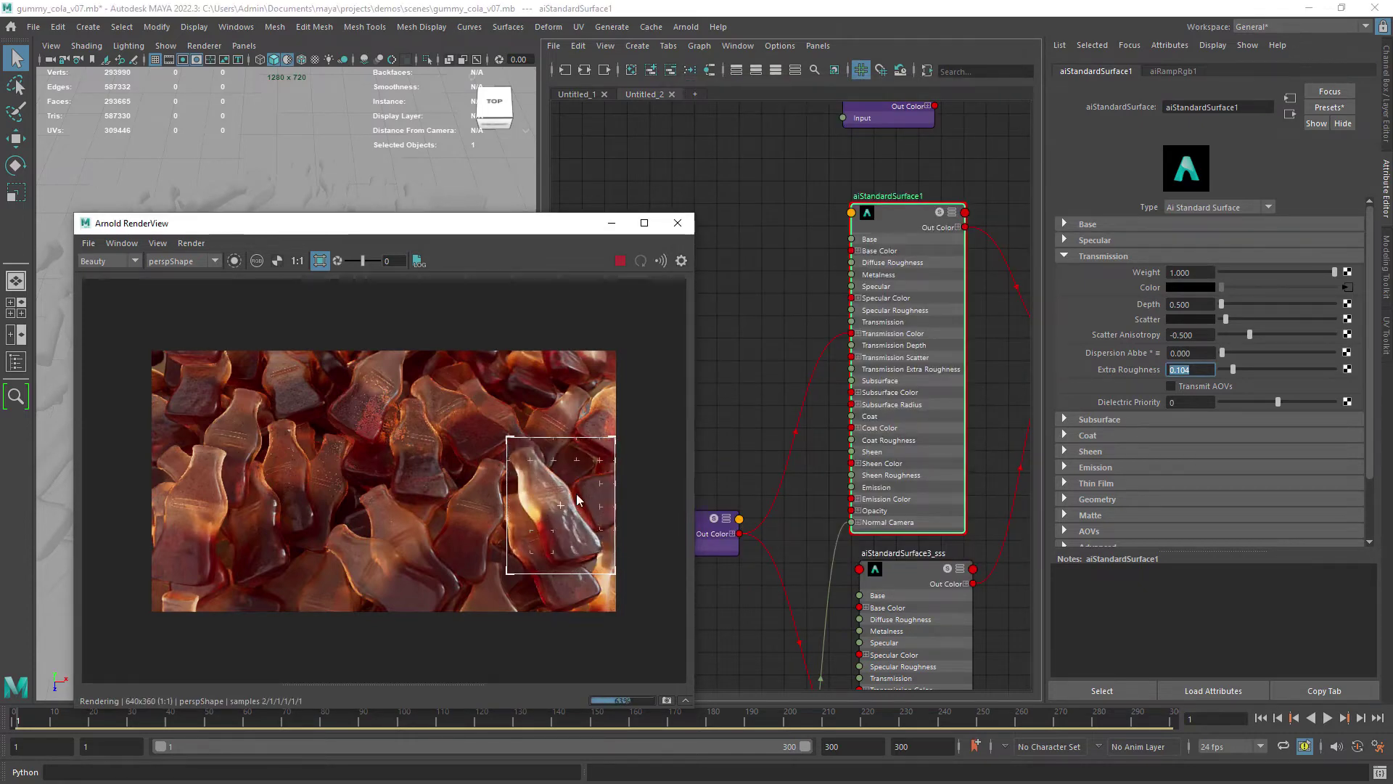
# Try transmission depths of 0.1 and 1.2 on aiStandardSurface1 to compare the bottle in the render region
pyautogui.doubleClick(1183, 305)
pyautogui.click(621, 261)
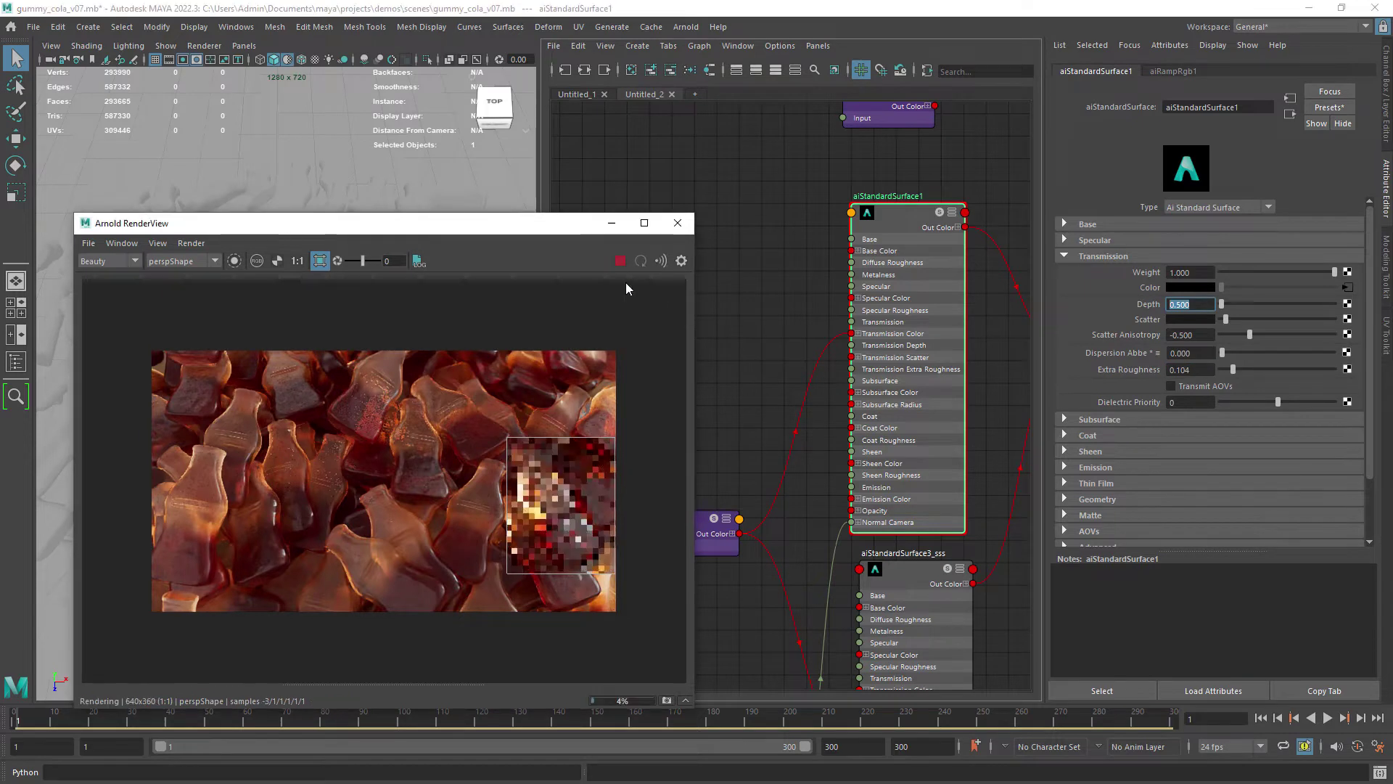
pyautogui.click(1188, 304)
pyautogui.write('1')
pyautogui.press('Return')
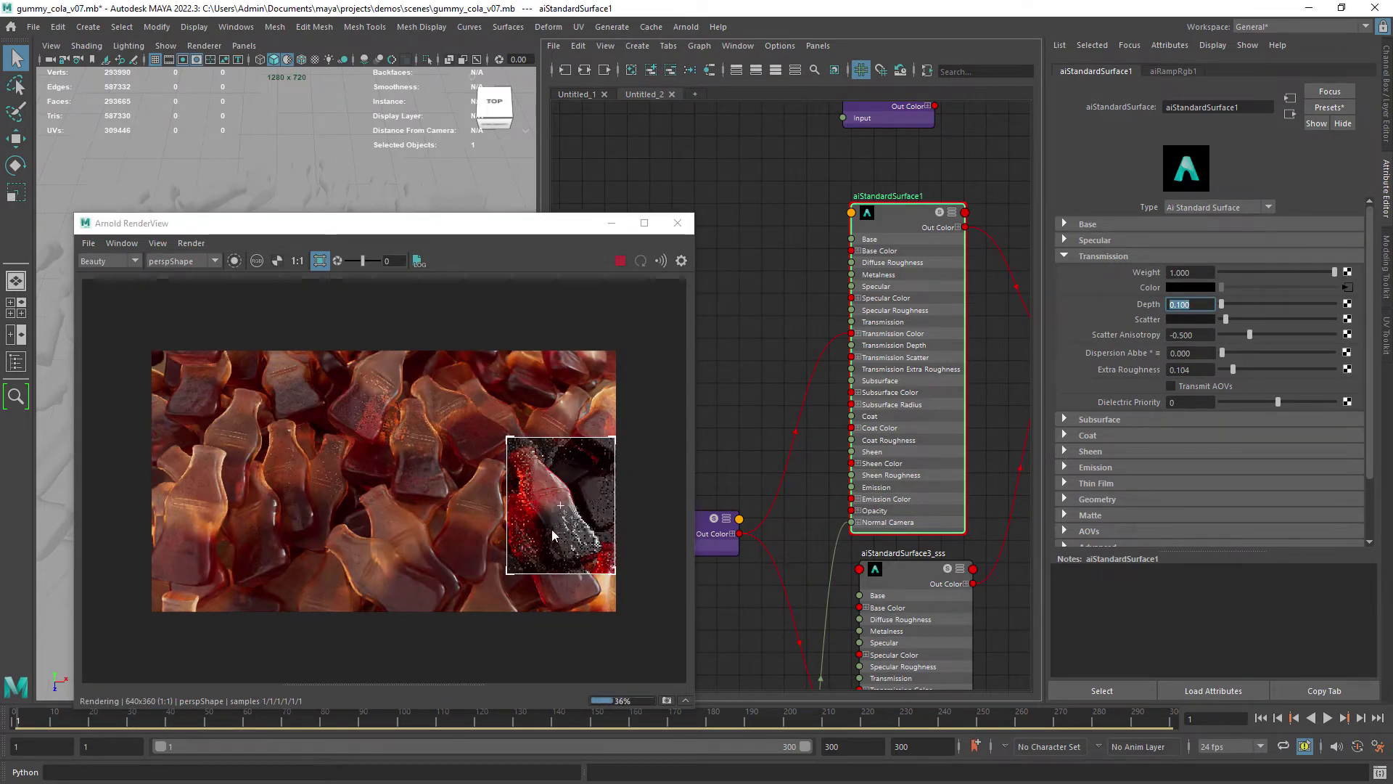
pyautogui.write('1.2')
pyautogui.press('Return')
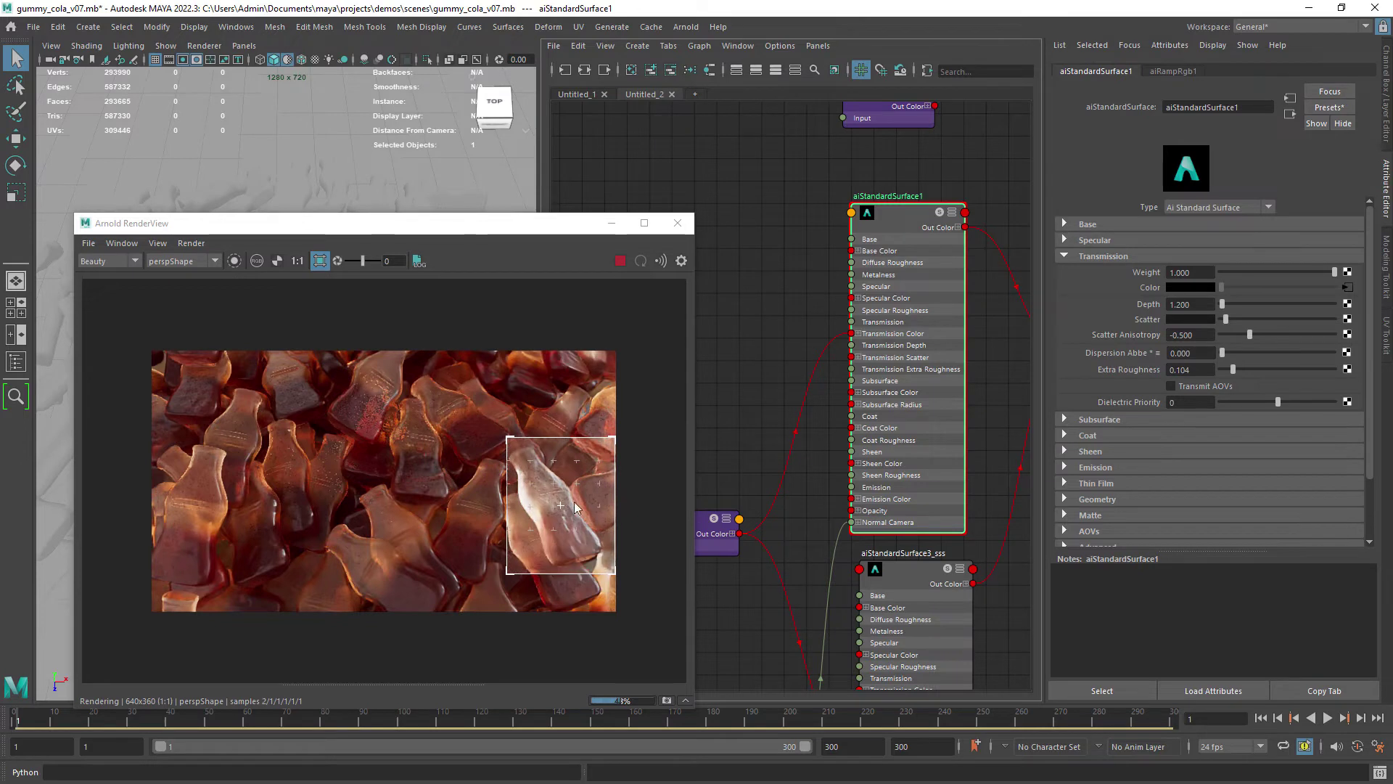
# Set the transmission depth of aiStandardSurface1 to 0.5
pyautogui.doubleClick(1194, 302)
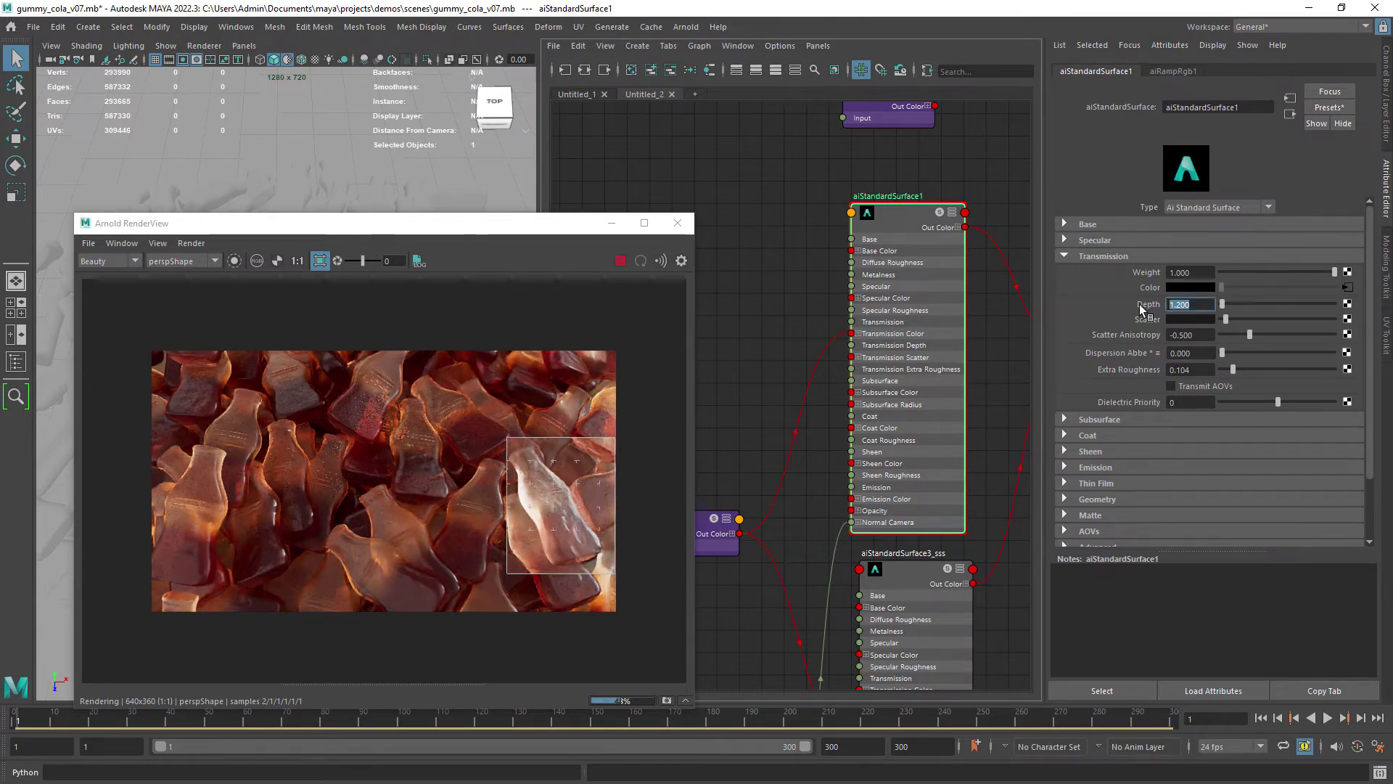
pyautogui.write('0.5')
pyautogui.press('Return')
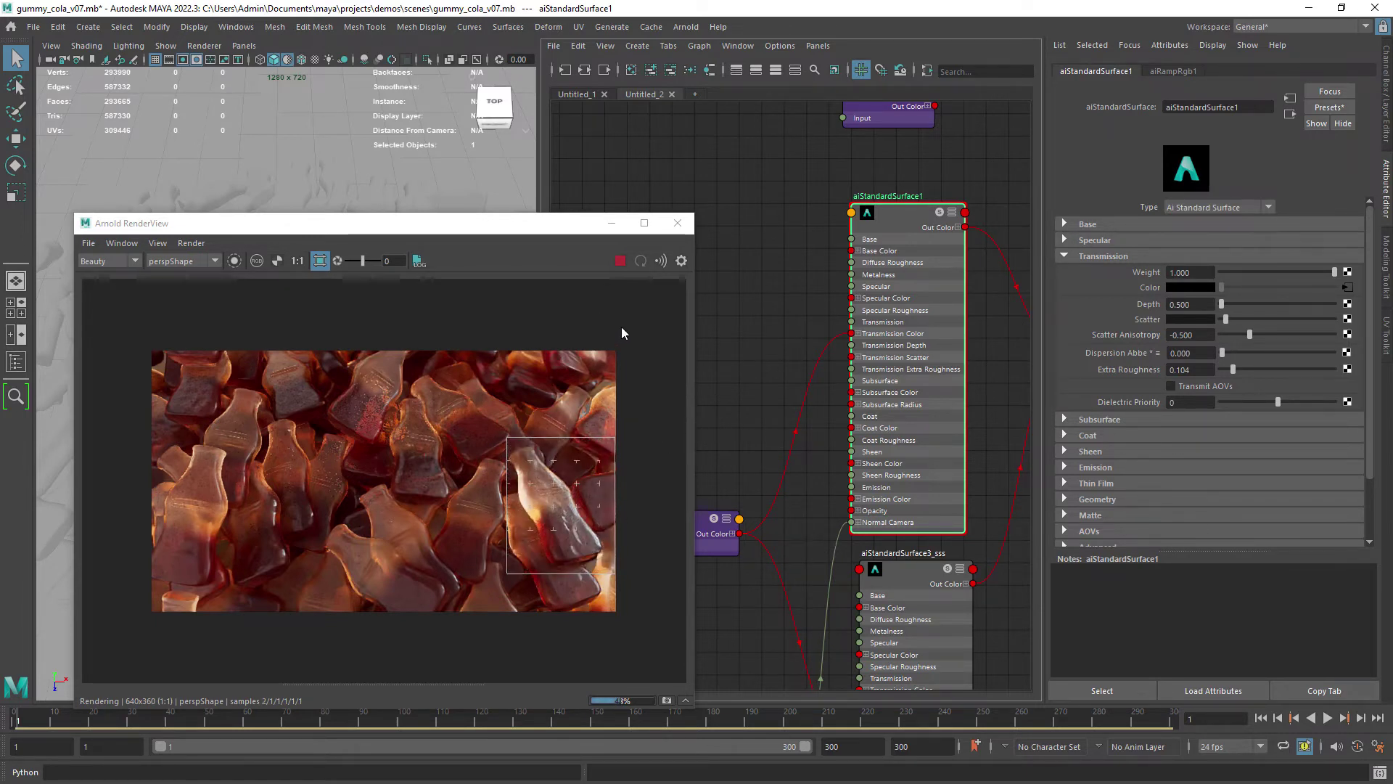
# Set the Layer 2 mix of aiLayerShader1 to 1 and restart the region render to isolate the SSS shader
pyautogui.moveTo(554, 230); pyautogui.dragTo(538, 156)
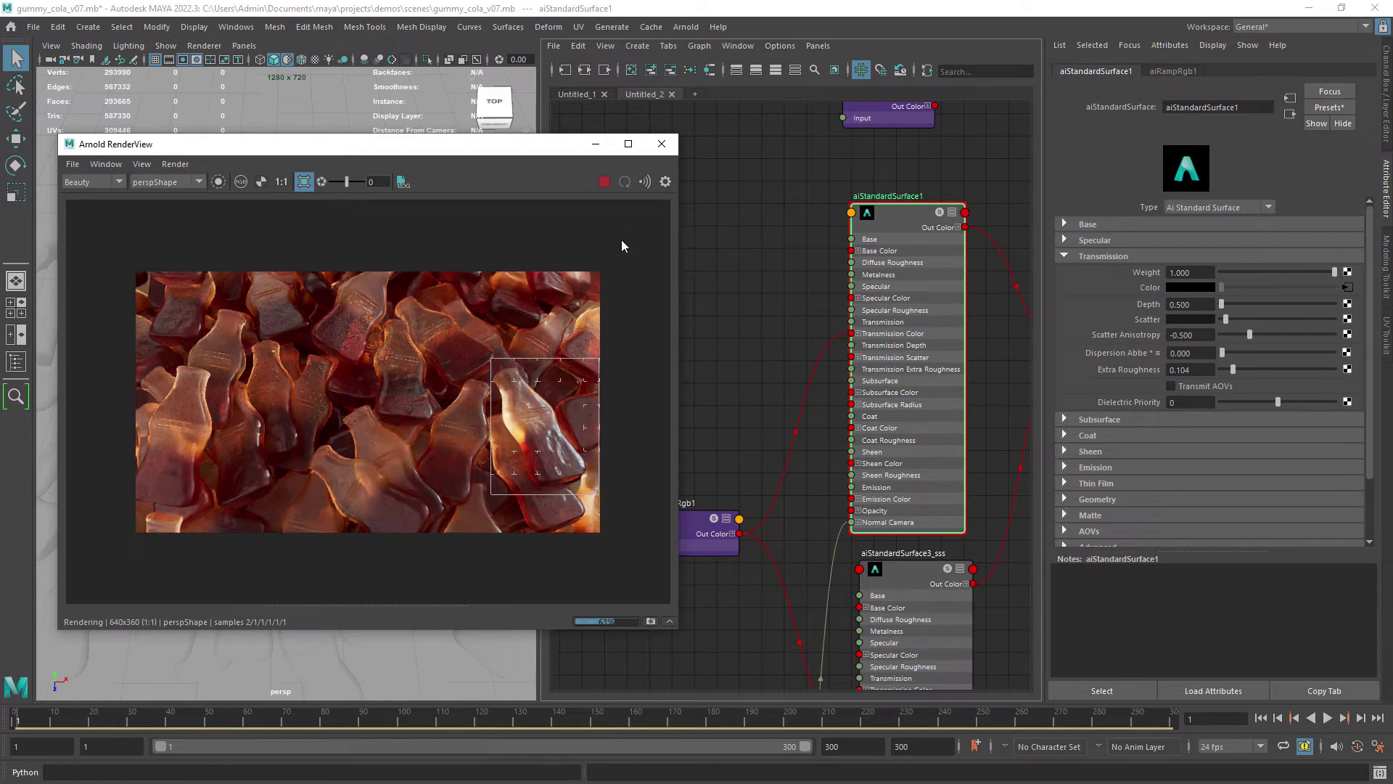
pyautogui.click(603, 183)
pyautogui.keyDown('alt'); pyautogui.moveTo(922, 378); pyautogui.dragTo(703, 366, button='middle'); pyautogui.keyUp('alt')
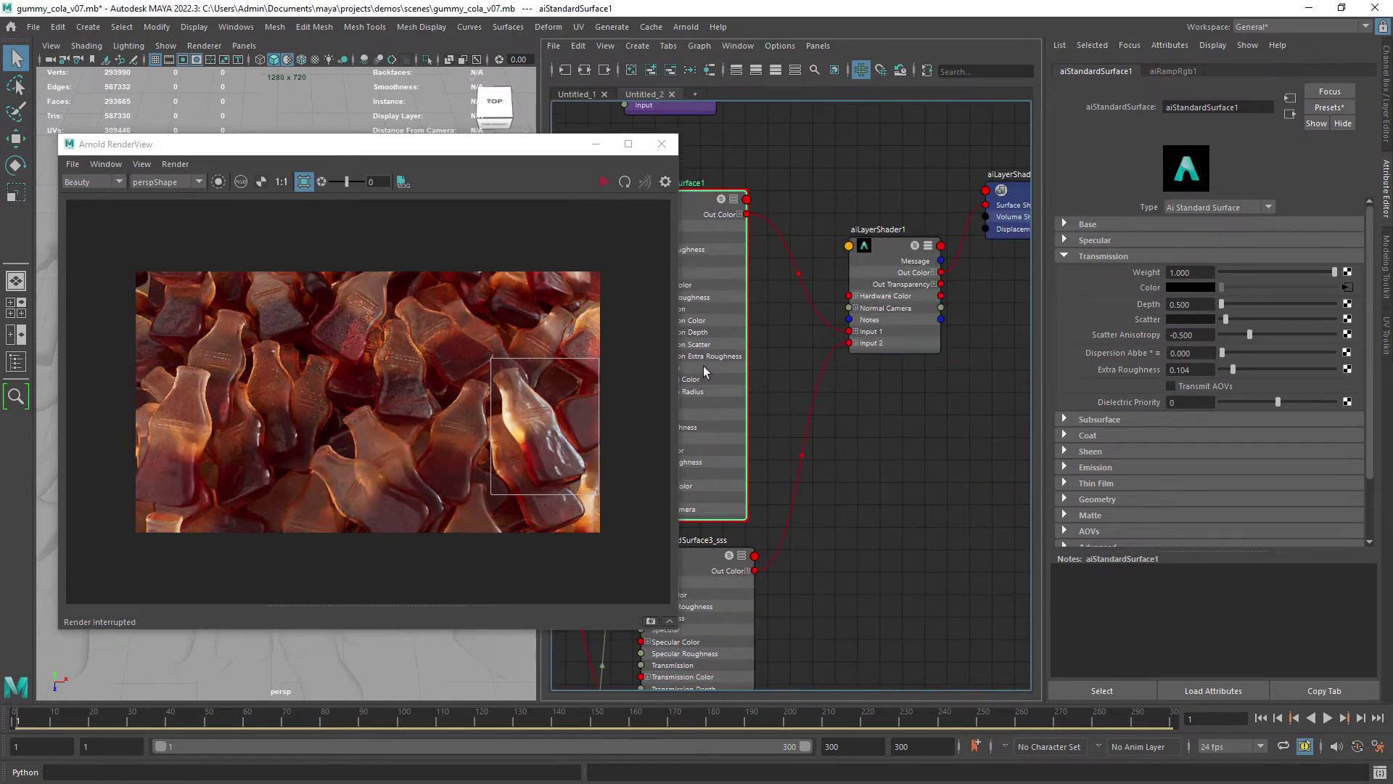
pyautogui.click(887, 248)
pyautogui.click(1192, 321)
pyautogui.click(1192, 321)
pyautogui.moveTo(1196, 368); pyautogui.dragTo(1085, 343)
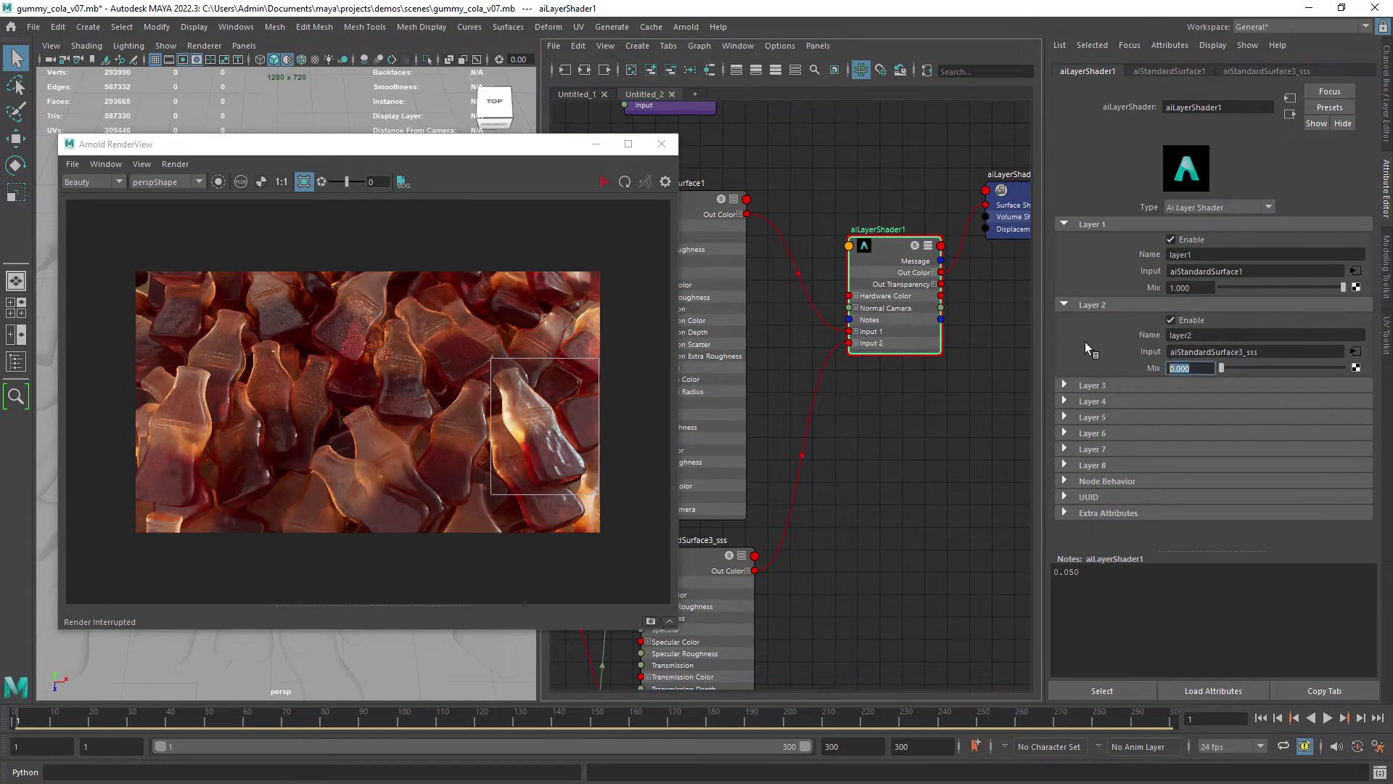
pyautogui.write('1')
pyautogui.press('Return')
pyautogui.click(604, 183)
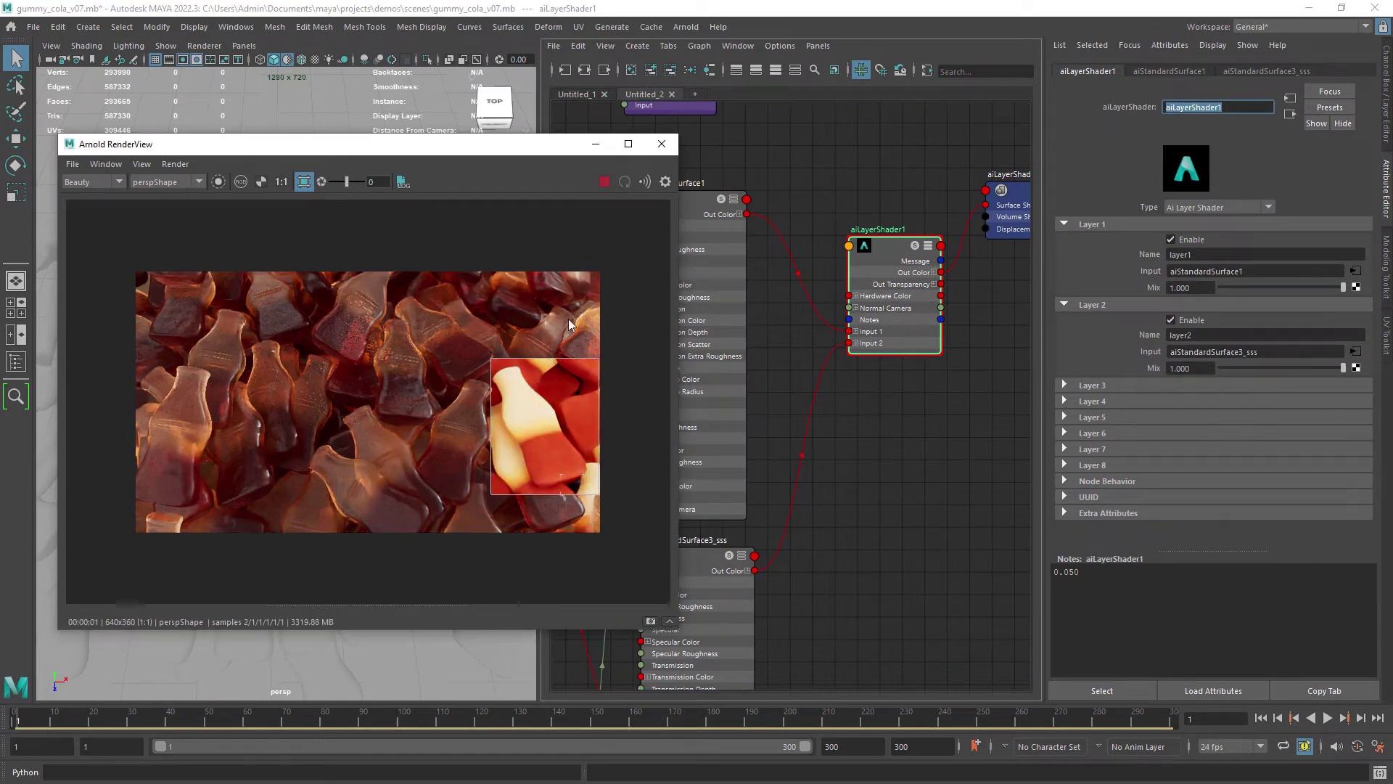
# Examine the base and specular settings of aiStandardSurface3_sss
pyautogui.keyDown('alt'); pyautogui.moveTo(804, 450); pyautogui.dragTo(881, 395, button='middle'); pyautogui.keyUp('alt')
pyautogui.click(766, 505)
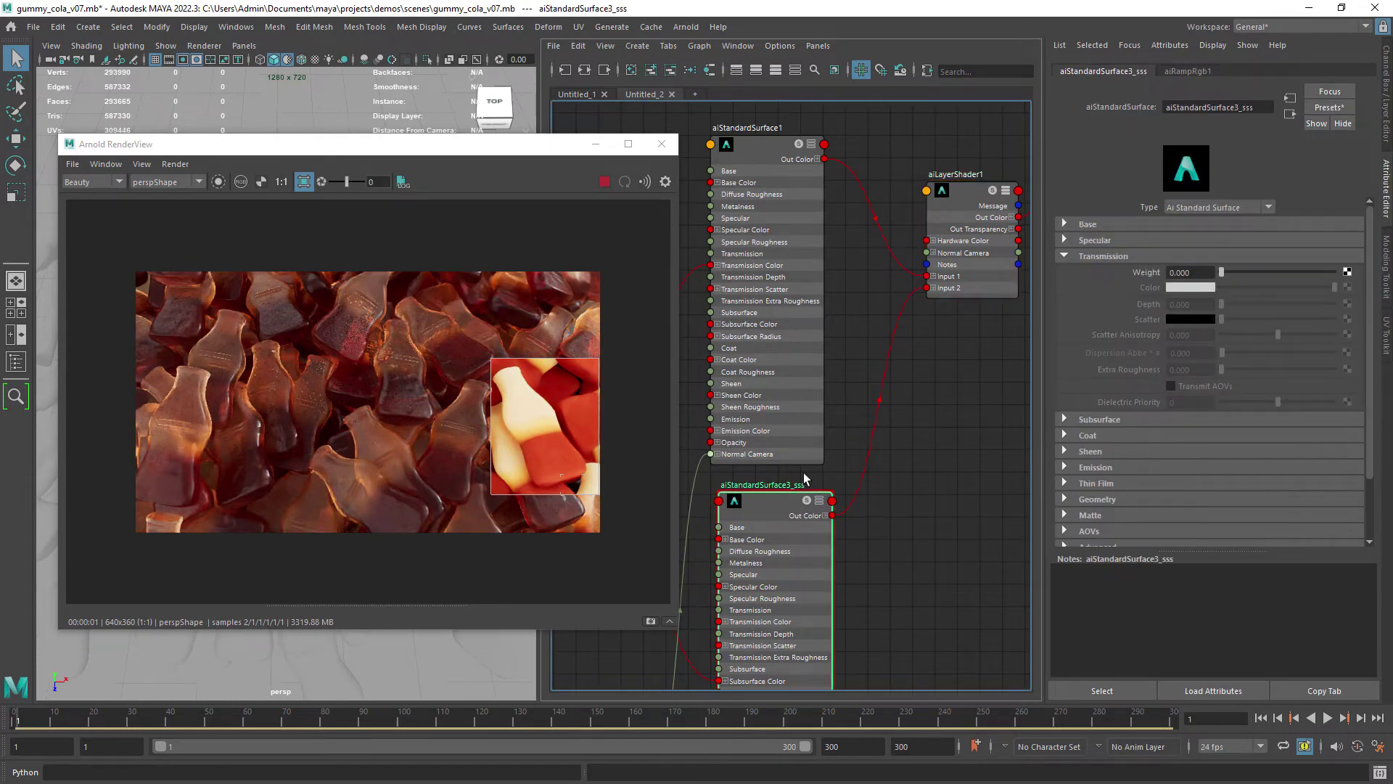
pyautogui.click(1146, 256)
pyautogui.click(1119, 223)
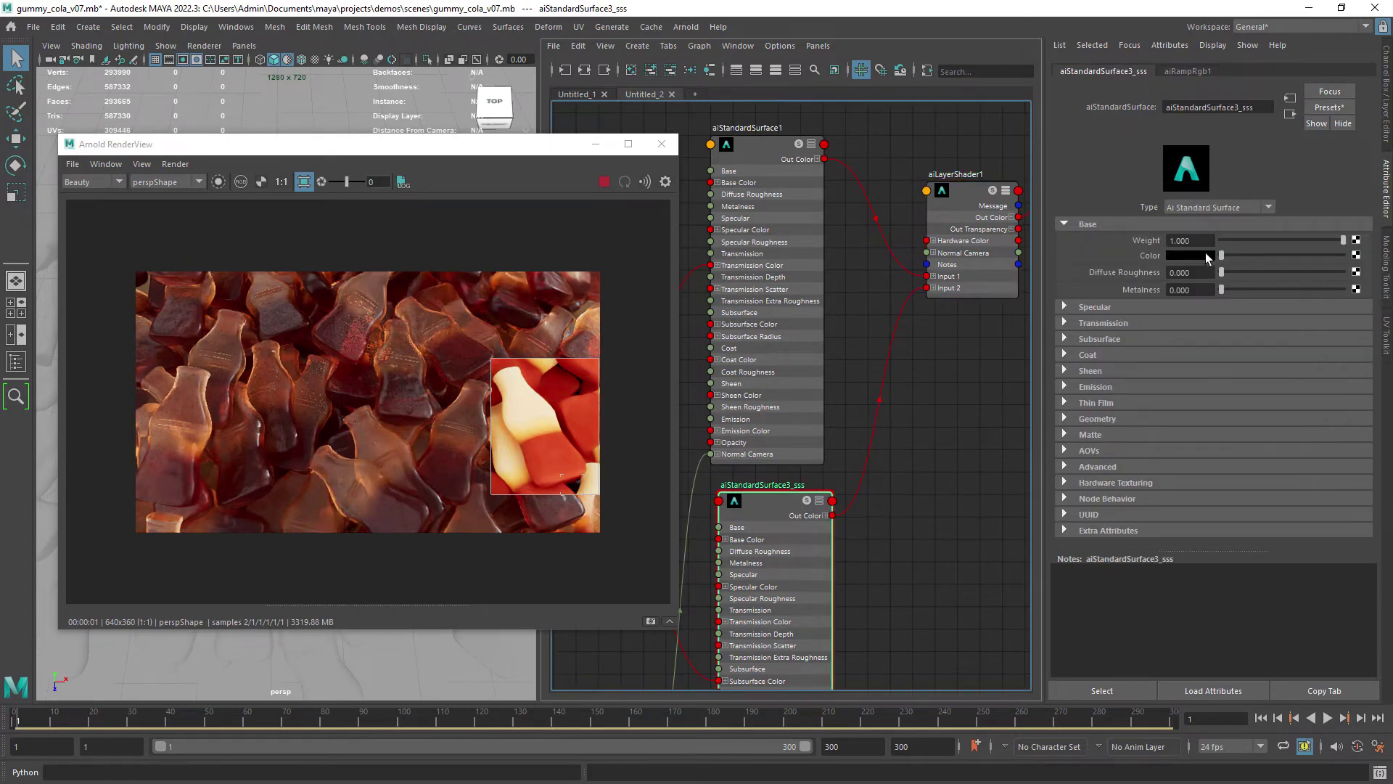
pyautogui.click(1147, 226)
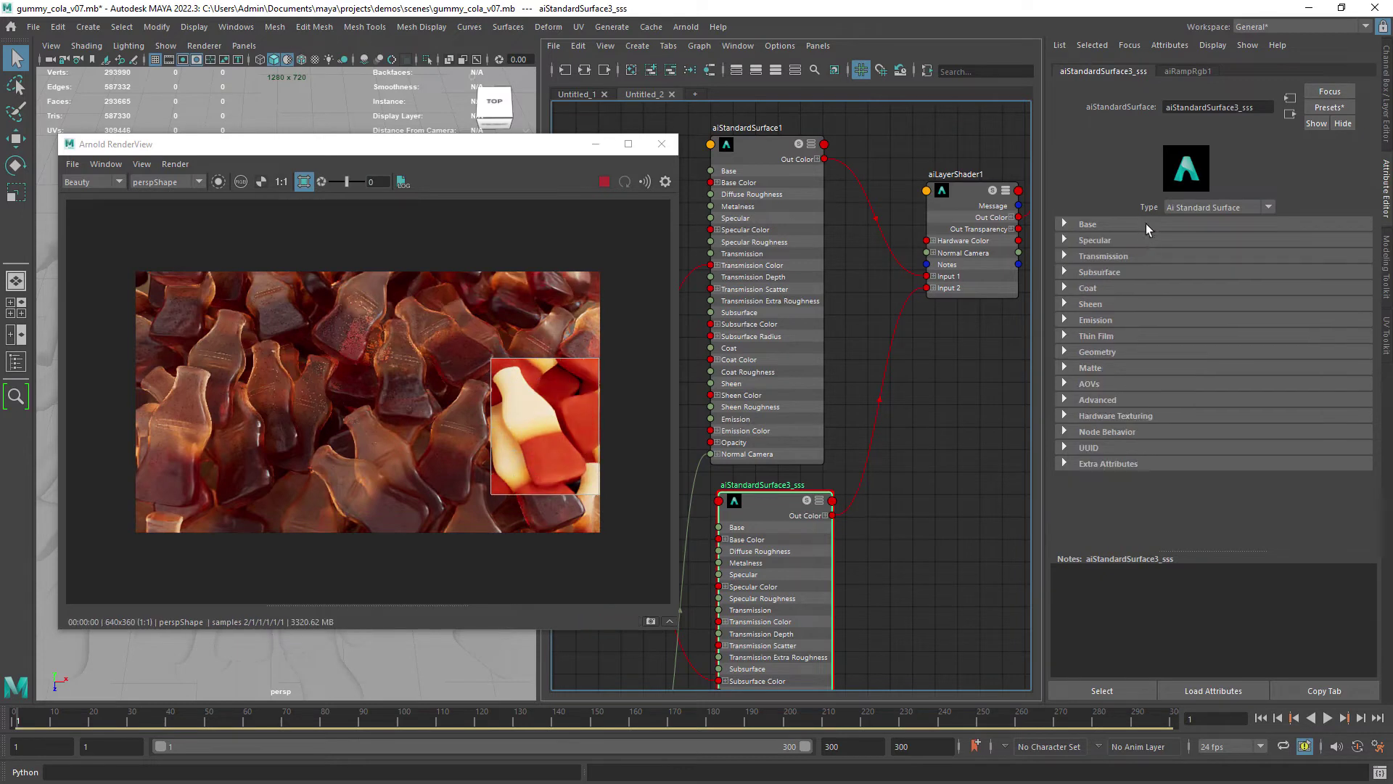
pyautogui.click(1125, 244)
pyautogui.moveTo(1196, 288); pyautogui.dragTo(1114, 302)
pyautogui.click(1114, 240)
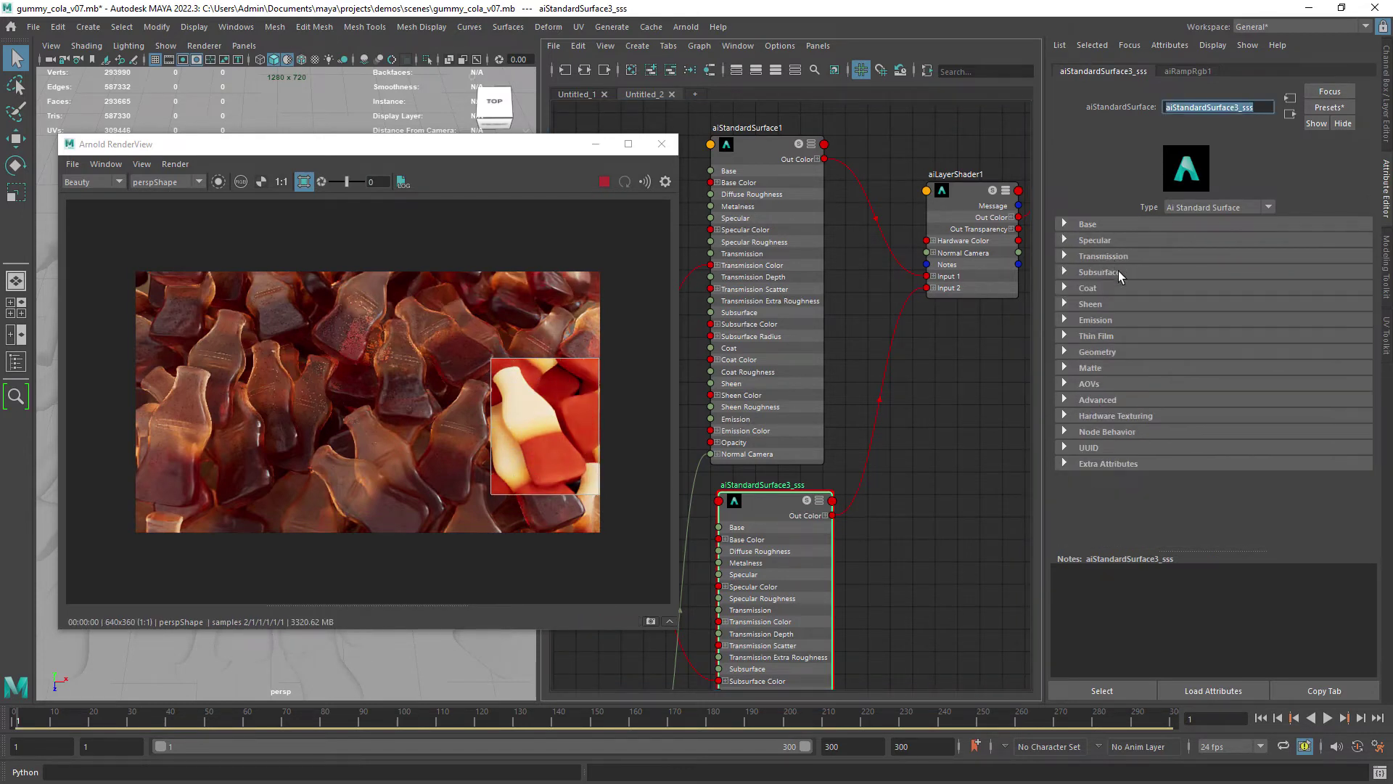
# Examine the subsurface settings of aiStandardSurface3_sss and the aiRampRgb1 ramp feeding its subsurface color
pyautogui.click(1116, 272)
pyautogui.moveTo(1193, 288); pyautogui.dragTo(1142, 287)
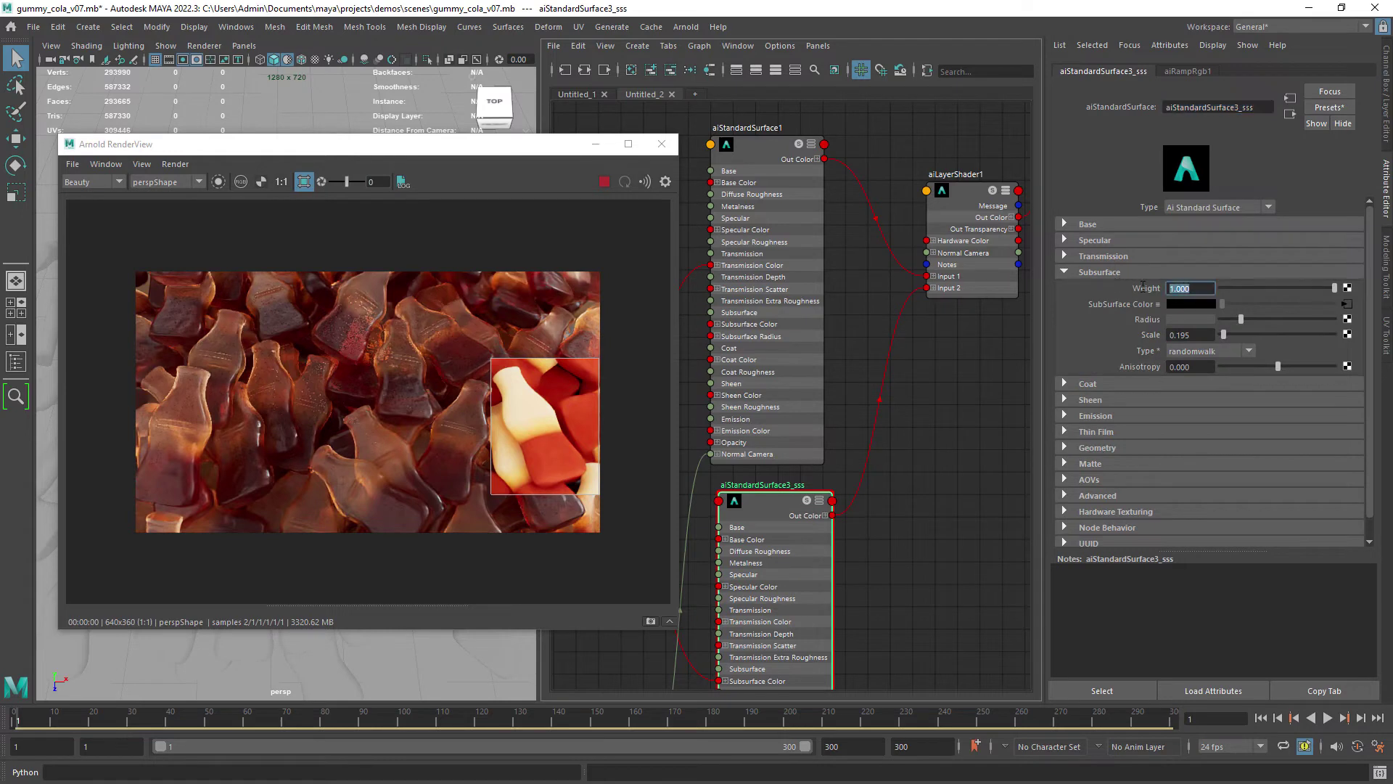
pyautogui.click(1203, 318)
pyautogui.click(1186, 335)
pyautogui.click(1208, 349)
pyautogui.click(1210, 351)
pyautogui.click(1348, 304)
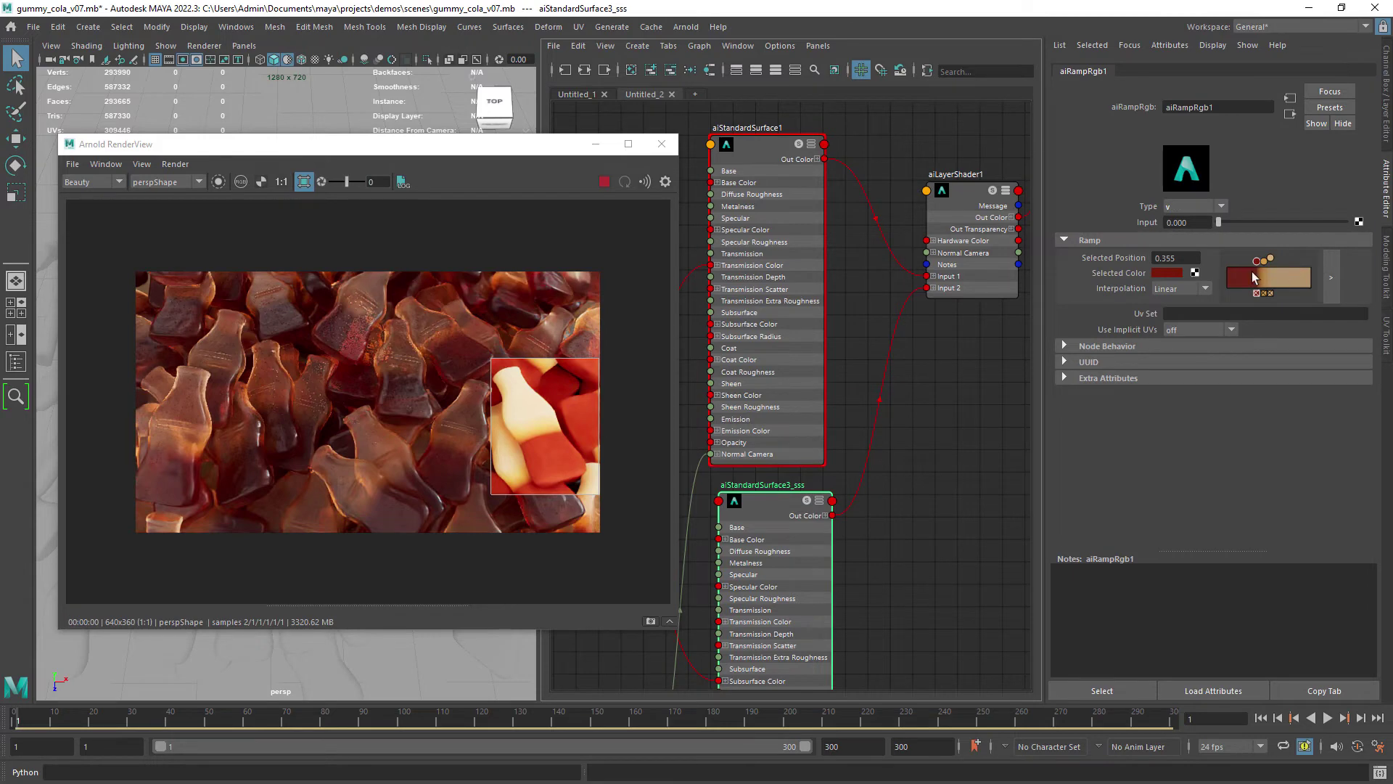
pyautogui.keyDown('alt'); pyautogui.moveTo(879, 409); pyautogui.dragTo(846, 353, button='right'); pyautogui.keyUp('alt')
pyautogui.keyDown('alt'); pyautogui.moveTo(846, 353); pyautogui.dragTo(951, 258, button='middle'); pyautogui.keyUp('alt')
pyautogui.keyDown('alt'); pyautogui.moveTo(761, 337); pyautogui.dragTo(825, 465, button='right'); pyautogui.keyUp('alt')
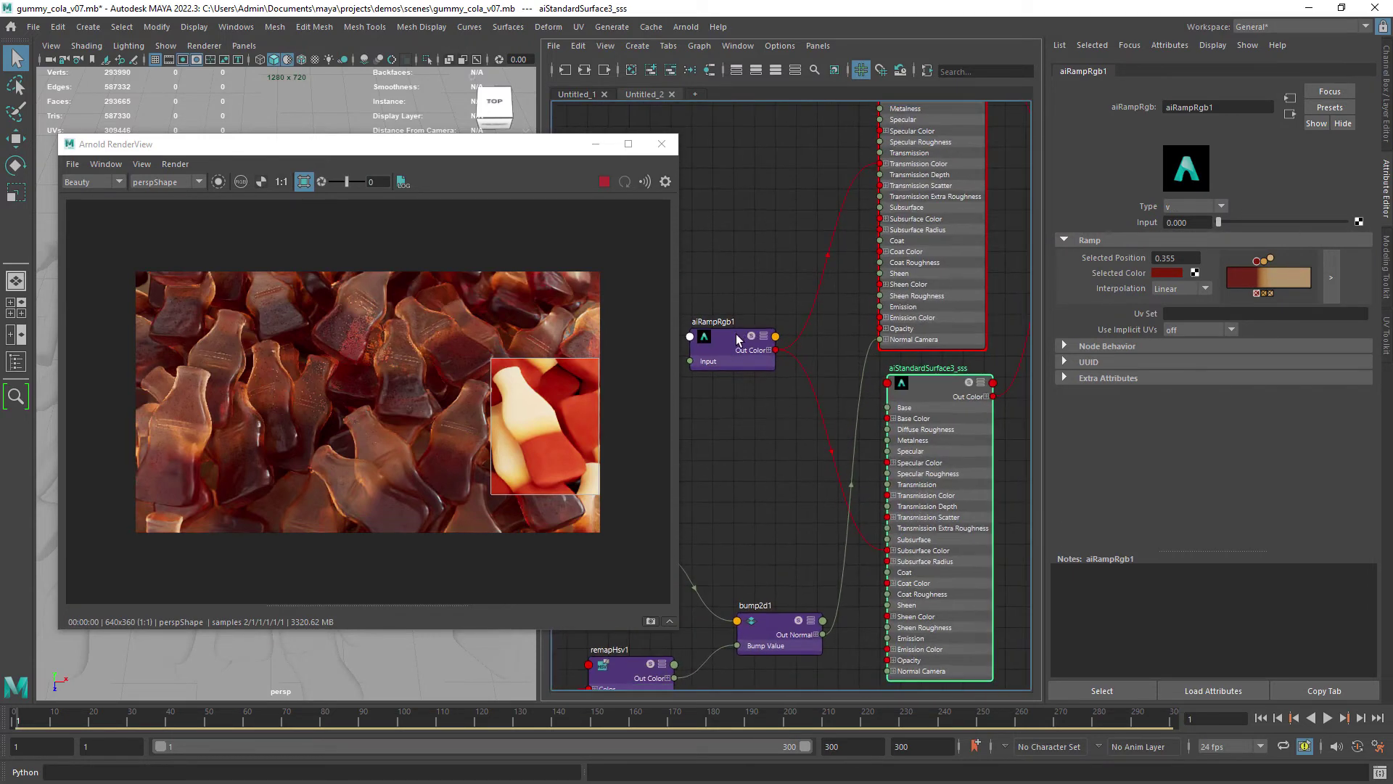
pyautogui.click(738, 344)
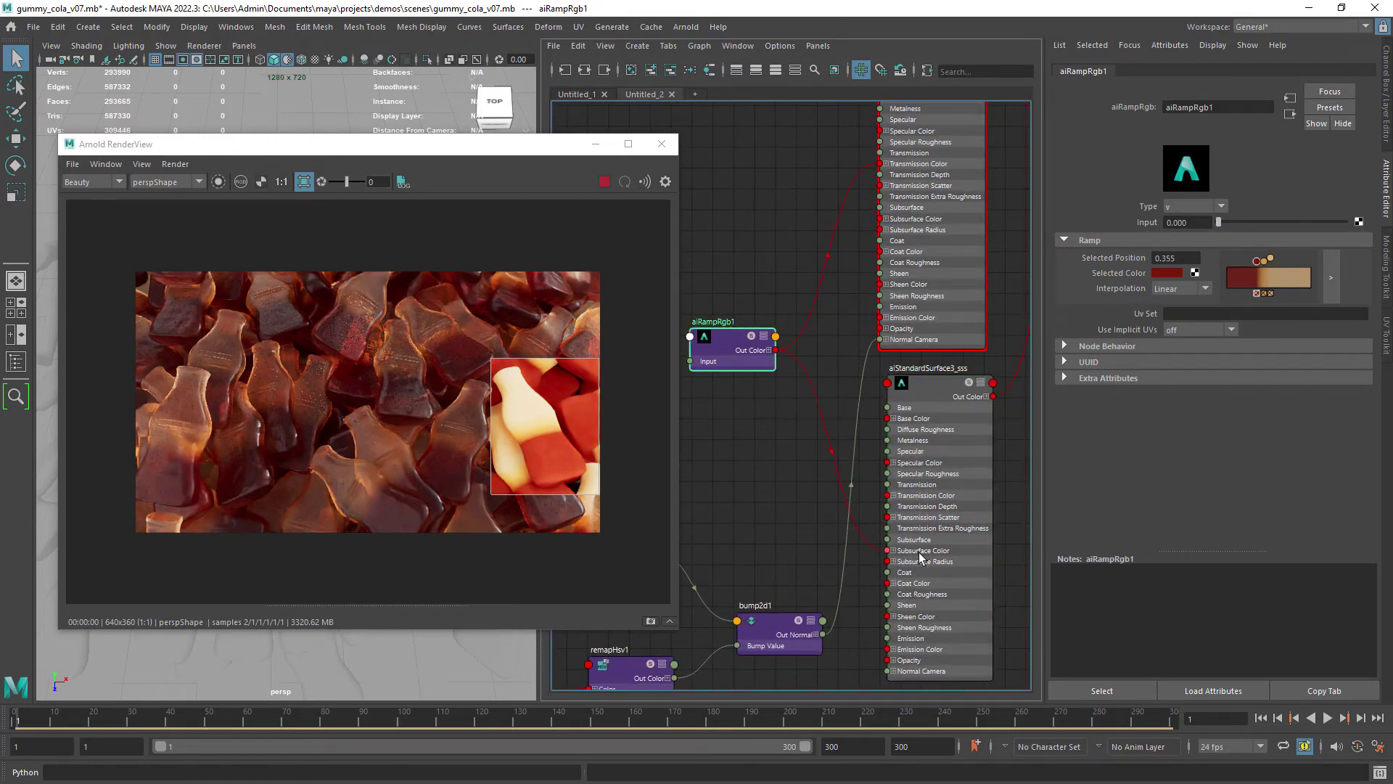
# Set the Layer 2 mix of aiLayerShader1 to 0.050, preview the region, and stop the render
pyautogui.keyDown('alt'); pyautogui.moveTo(918, 553); pyautogui.dragTo(894, 541, button='right'); pyautogui.keyUp('alt')
pyautogui.keyDown('alt'); pyautogui.moveTo(1019, 291); pyautogui.dragTo(885, 472, button='middle'); pyautogui.keyUp('alt')
pyautogui.click(911, 330)
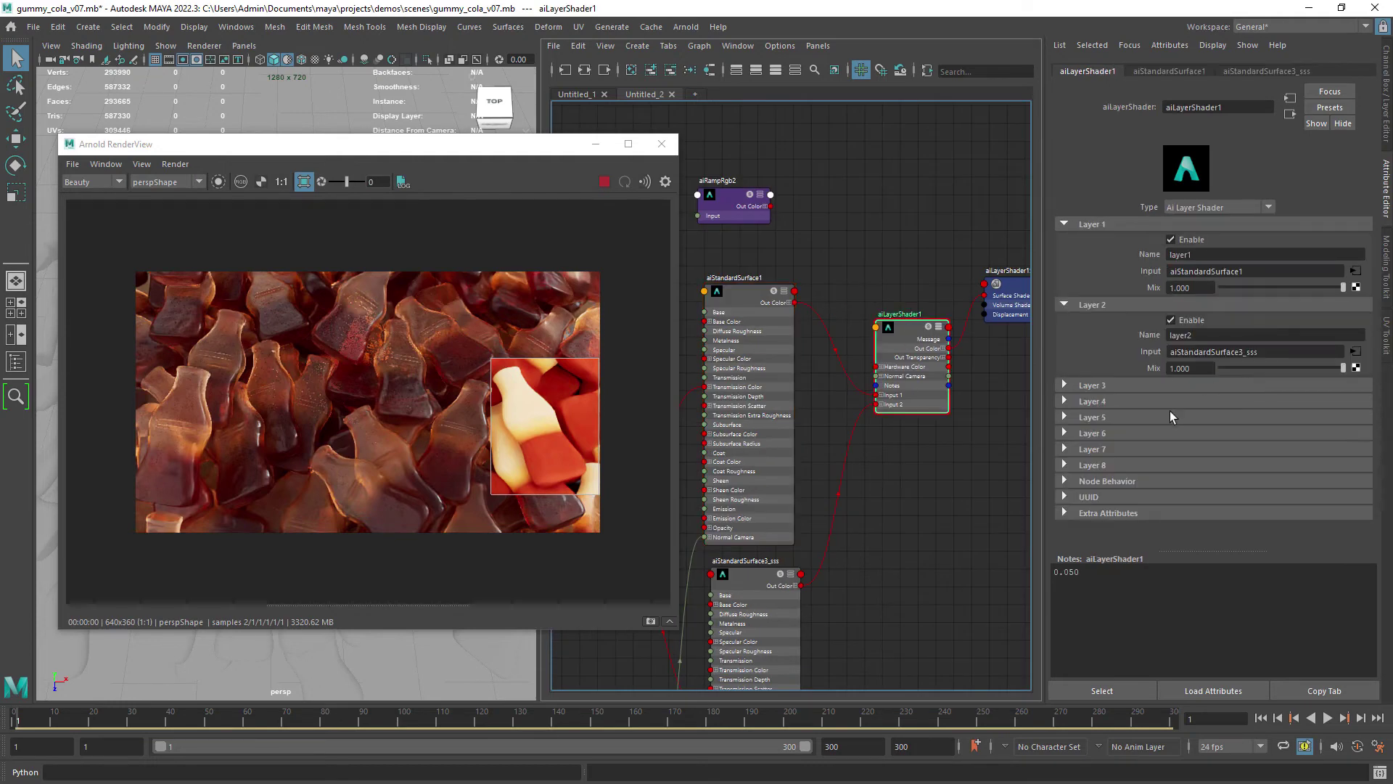
pyautogui.click(1091, 572)
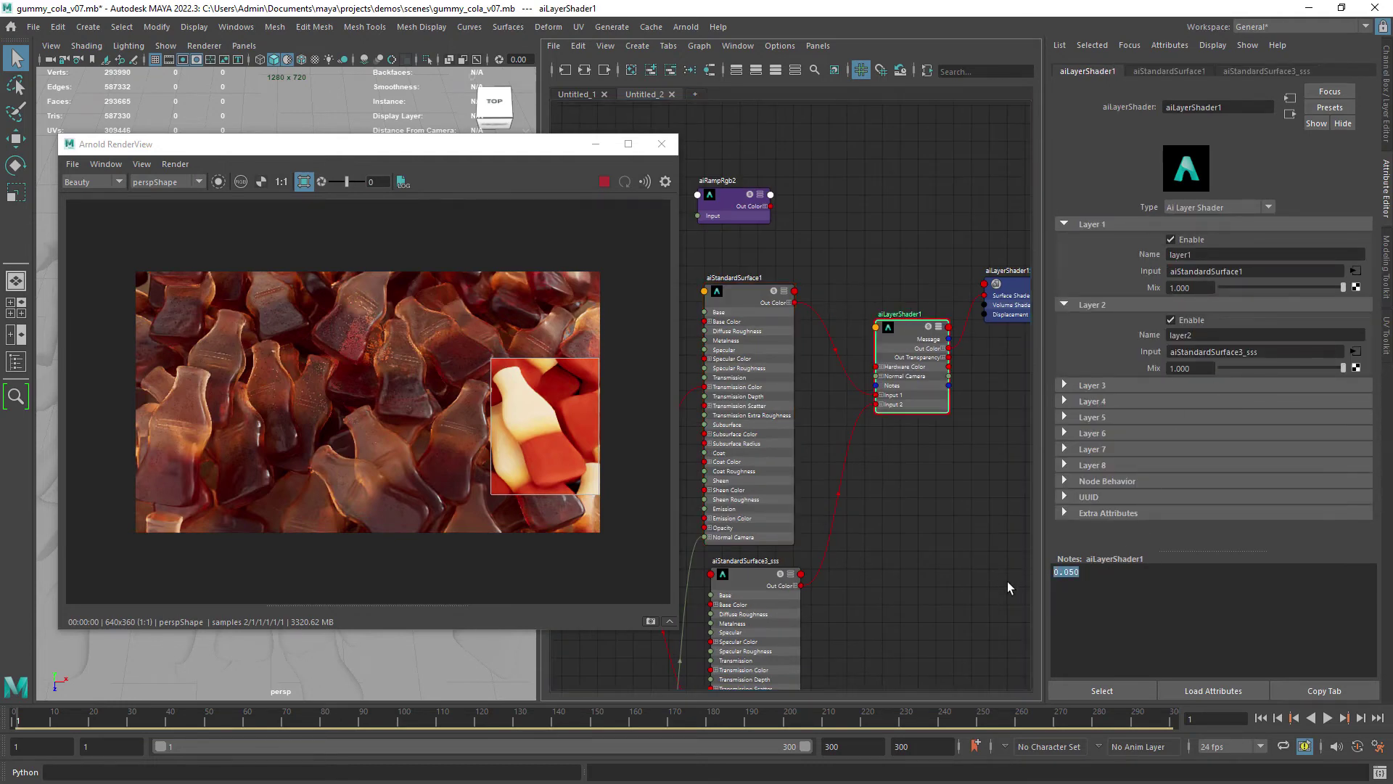
pyautogui.moveTo(1199, 369); pyautogui.dragTo(1105, 382)
pyautogui.write('0.050')
pyautogui.press('Return')
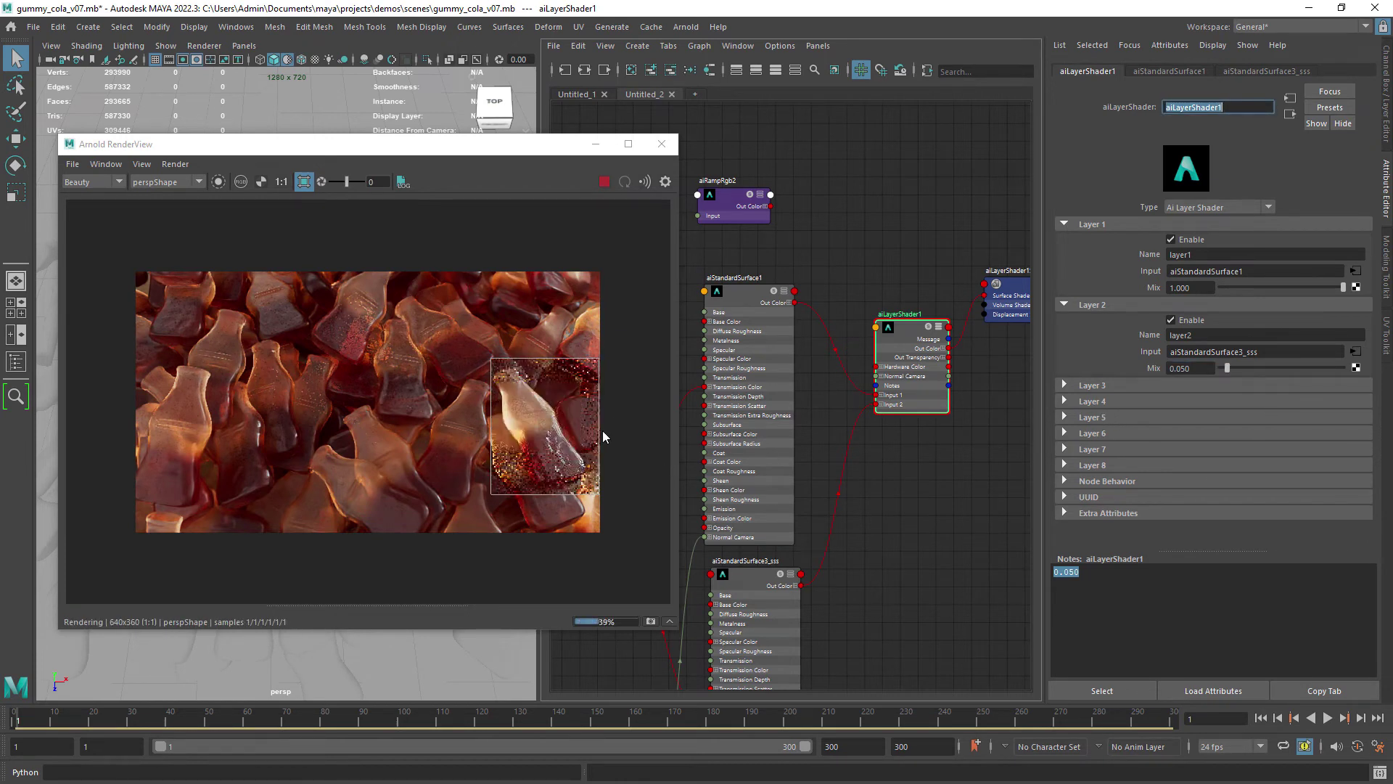
pyautogui.click(606, 185)
# Redraw the render crop region around the bright bottle at the pile's right edge, then tighten it to the bottle's dark lower half
pyautogui.scroll(-1, 743, 426)
pyautogui.keyDown('alt'); pyautogui.moveTo(743, 426); pyautogui.dragTo(797, 475, button='middle'); pyautogui.keyUp('alt')
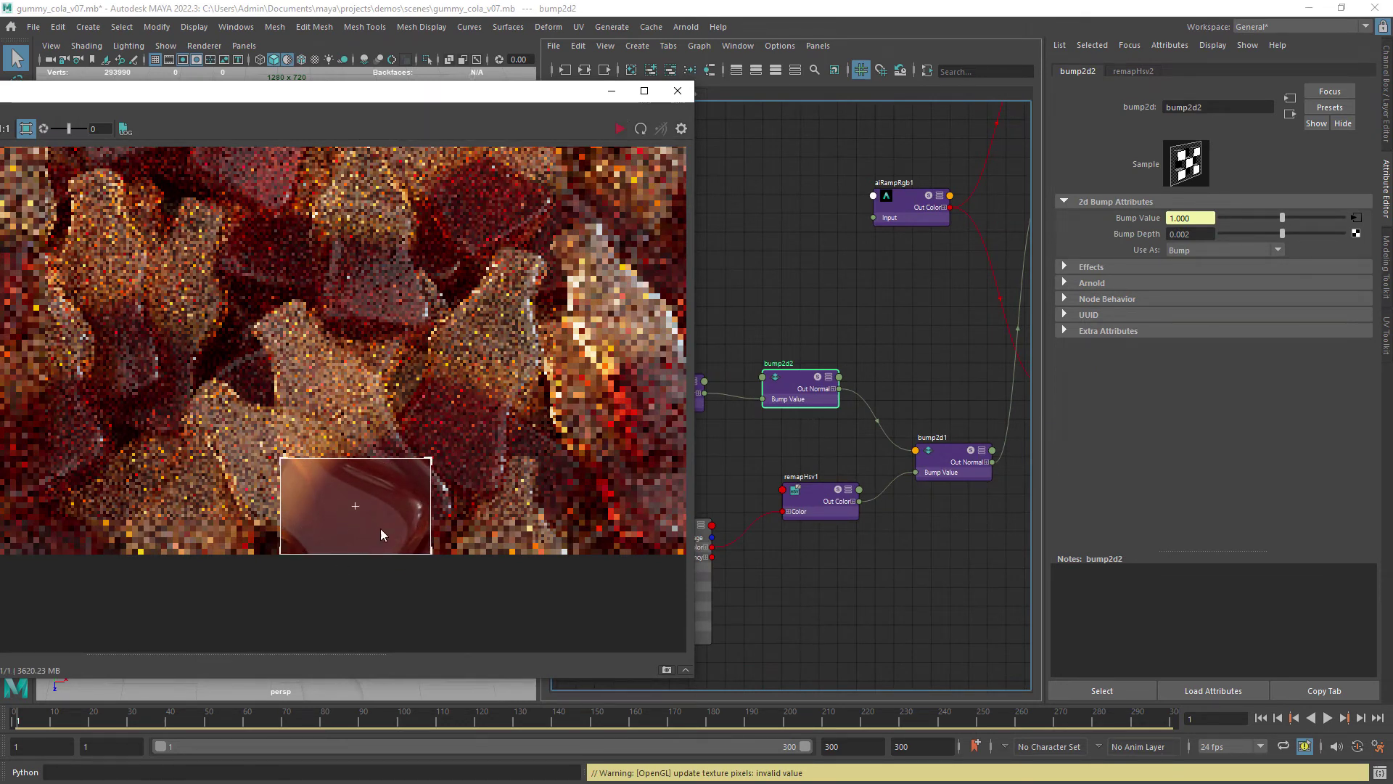
pyautogui.moveTo(536, 451); pyautogui.dragTo(361, 473, button='middle')
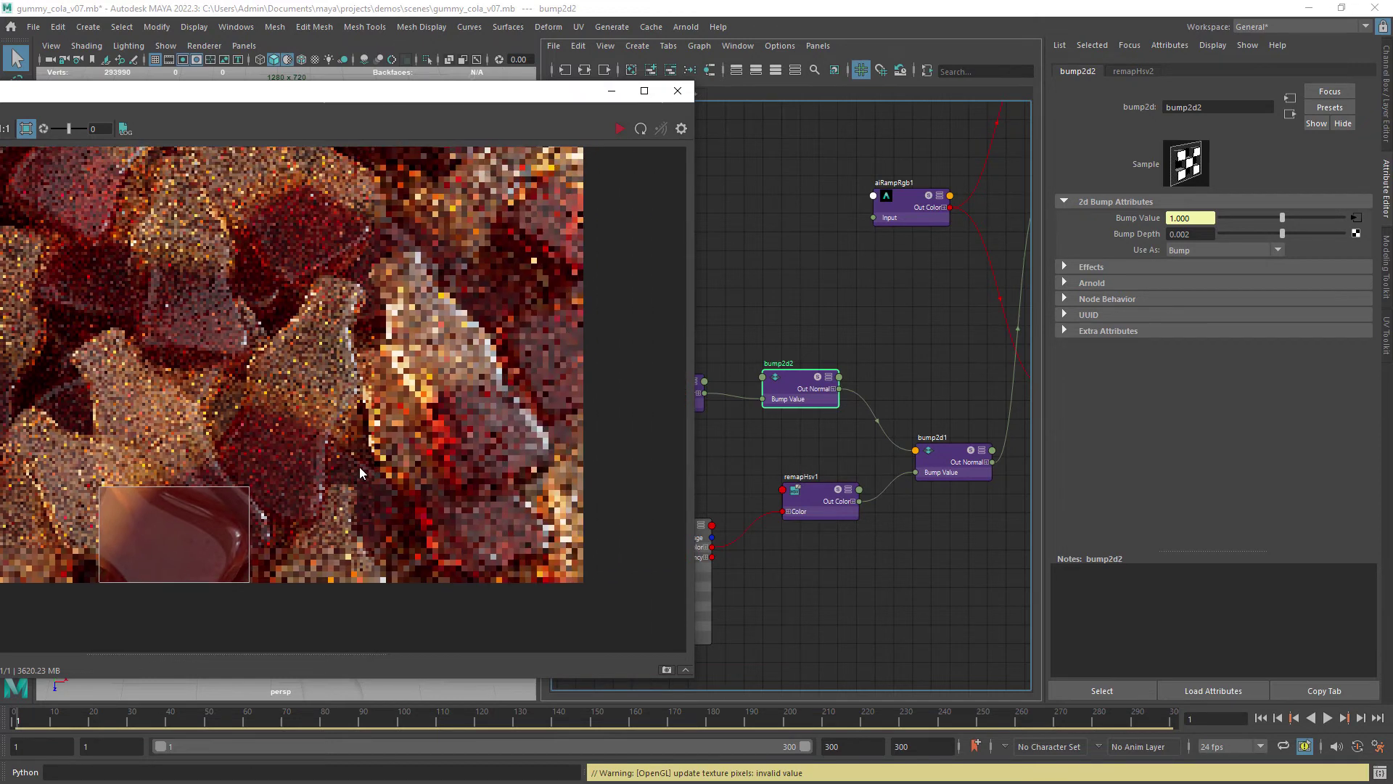
pyautogui.moveTo(377, 250)
pyautogui.mouseDown()
pyautogui.moveTo(545, 444)
pyautogui.moveTo(557, 494)
pyautogui.mouseUp()
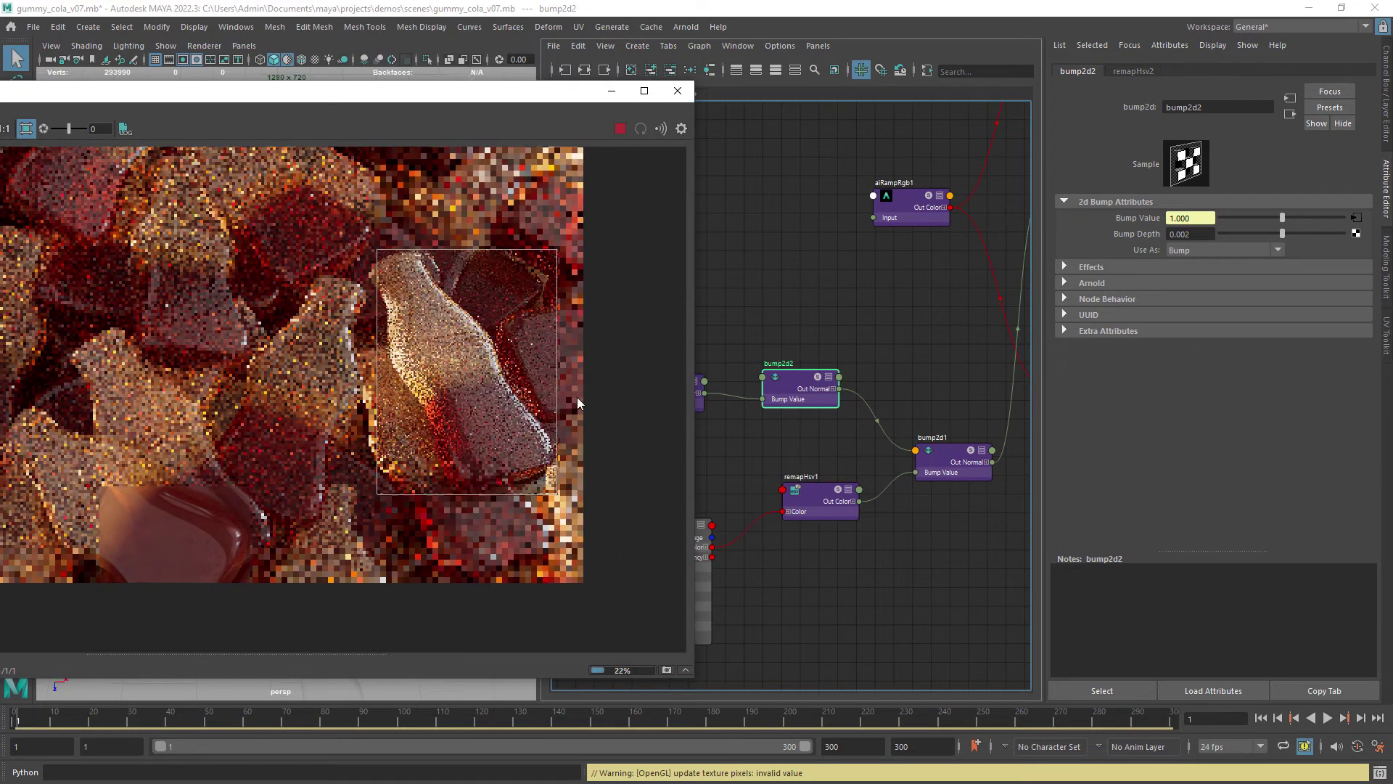
pyautogui.moveTo(376, 250); pyautogui.dragTo(418, 361)
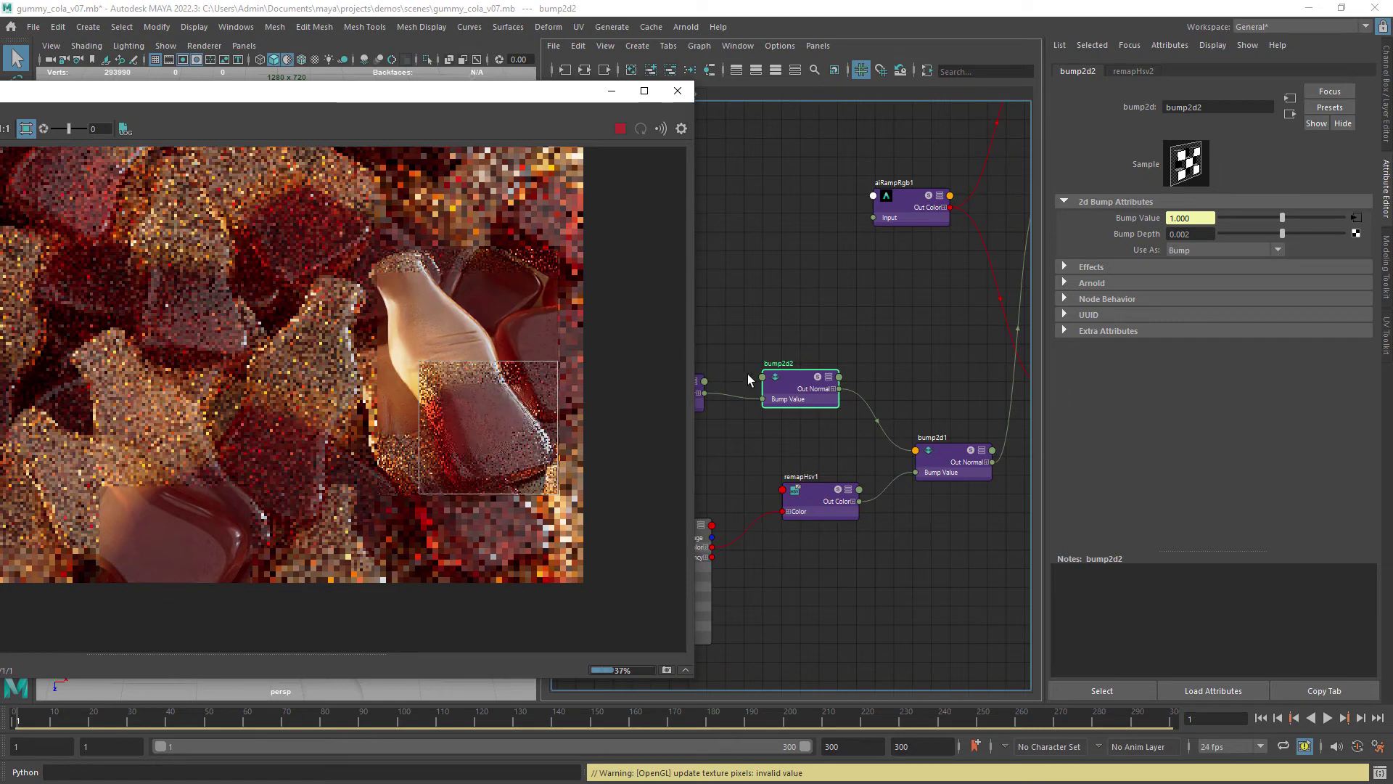
# Set the bump depth of bump2d1 to 0.004 and preview it on the dark base of a bottle near the centre
pyautogui.click(949, 451)
pyautogui.click(1191, 234)
pyautogui.press('BackSpace')
pyautogui.write('4')
pyautogui.press('Return')
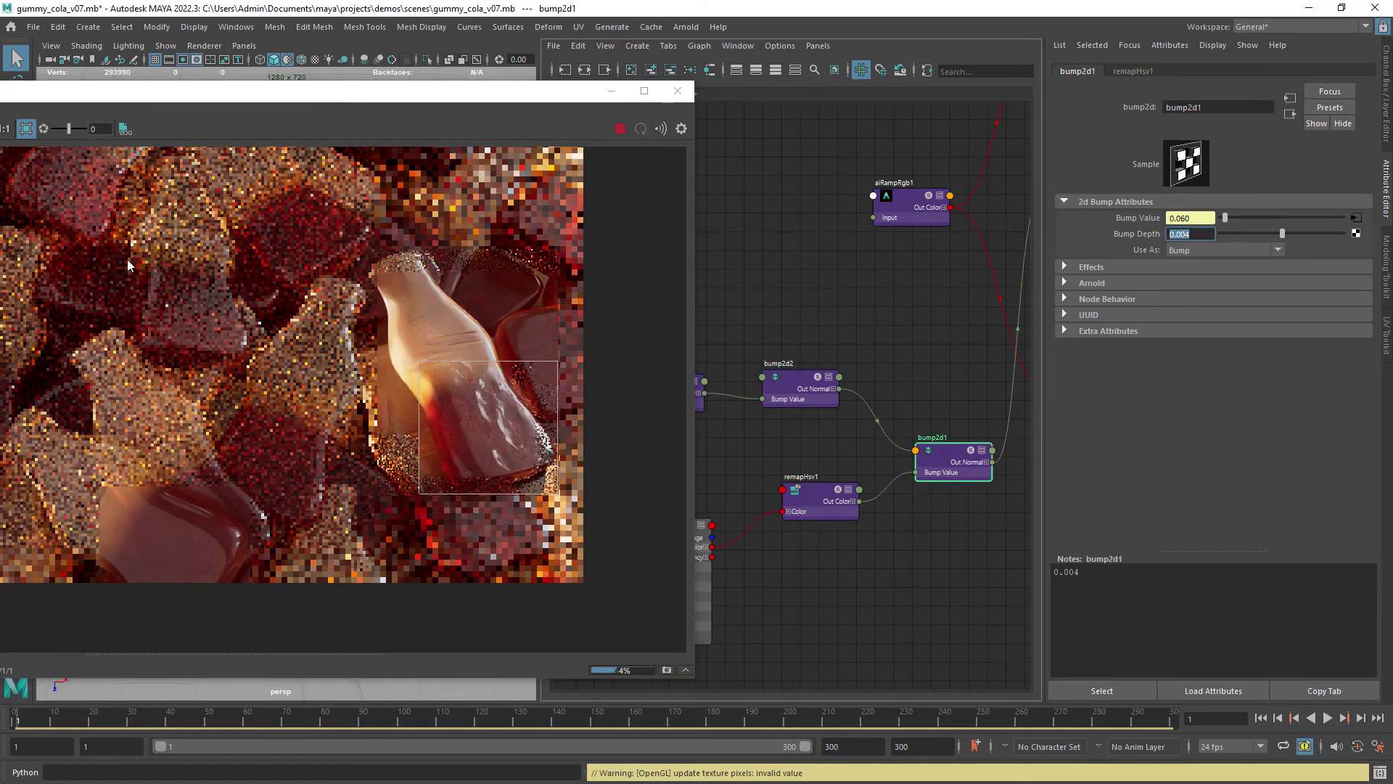
pyautogui.moveTo(131, 265); pyautogui.dragTo(276, 371)
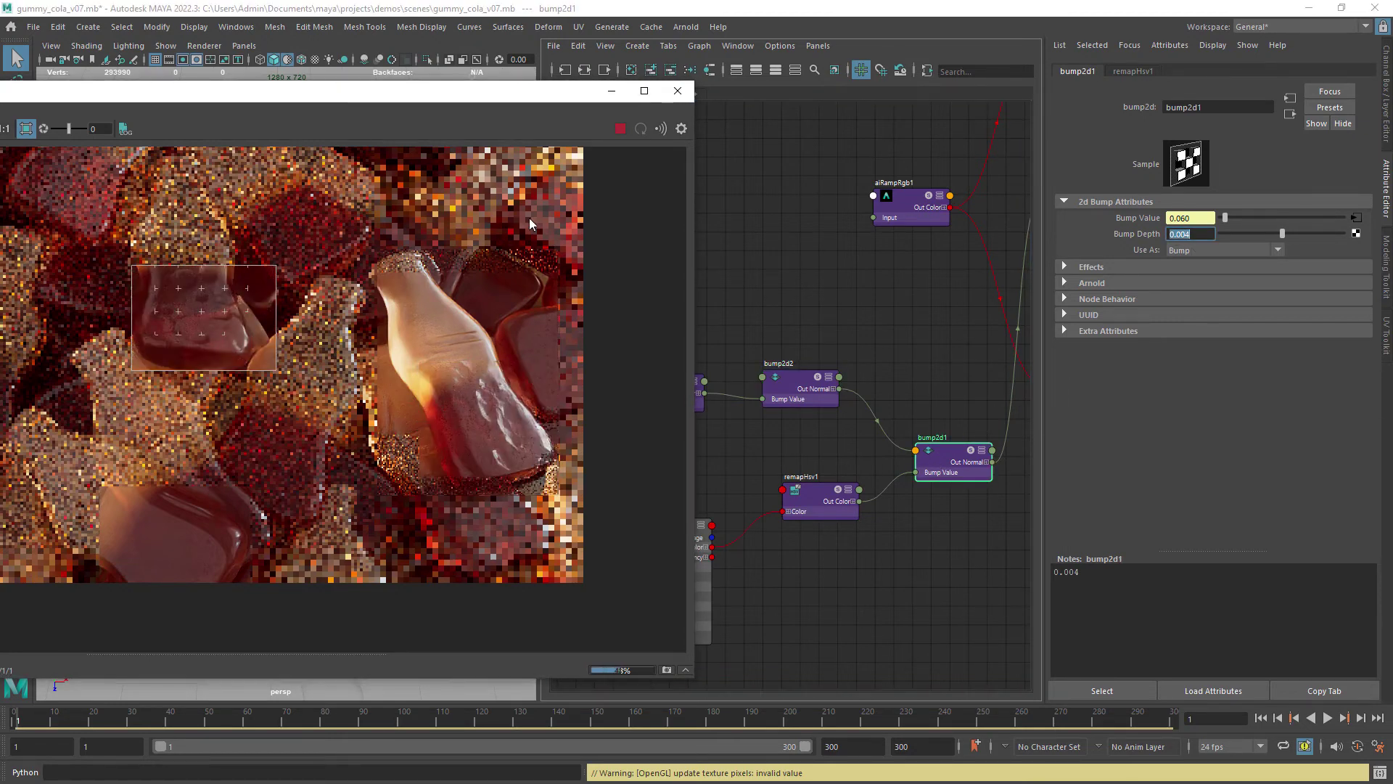
# Bring the whole render view into sight, display the stored gummy_cola_v06.exr render, and turn off the crop region
pyautogui.moveTo(295, 91); pyautogui.dragTo(553, 105)
pyautogui.moveTo(745, 112); pyautogui.dragTo(814, 225)
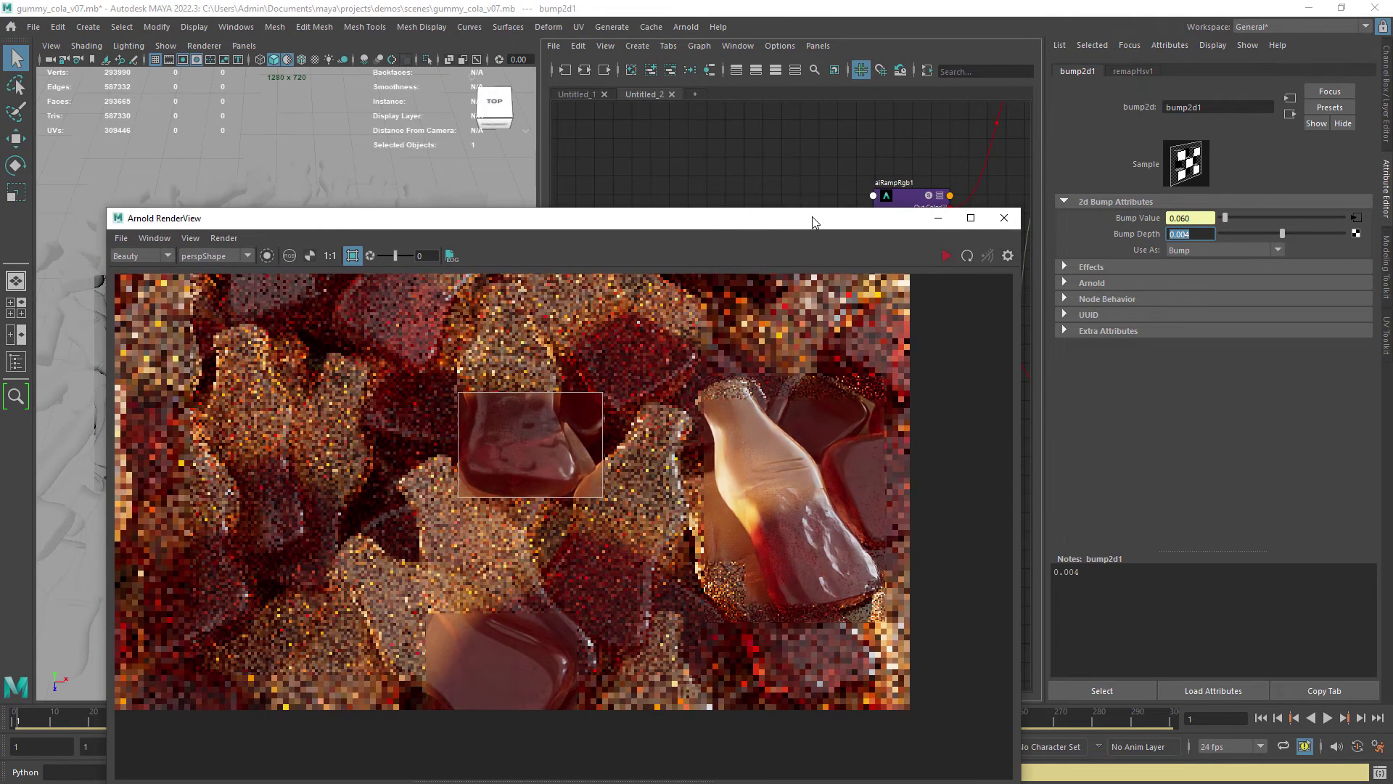
pyautogui.moveTo(725, 226); pyautogui.dragTo(709, 122)
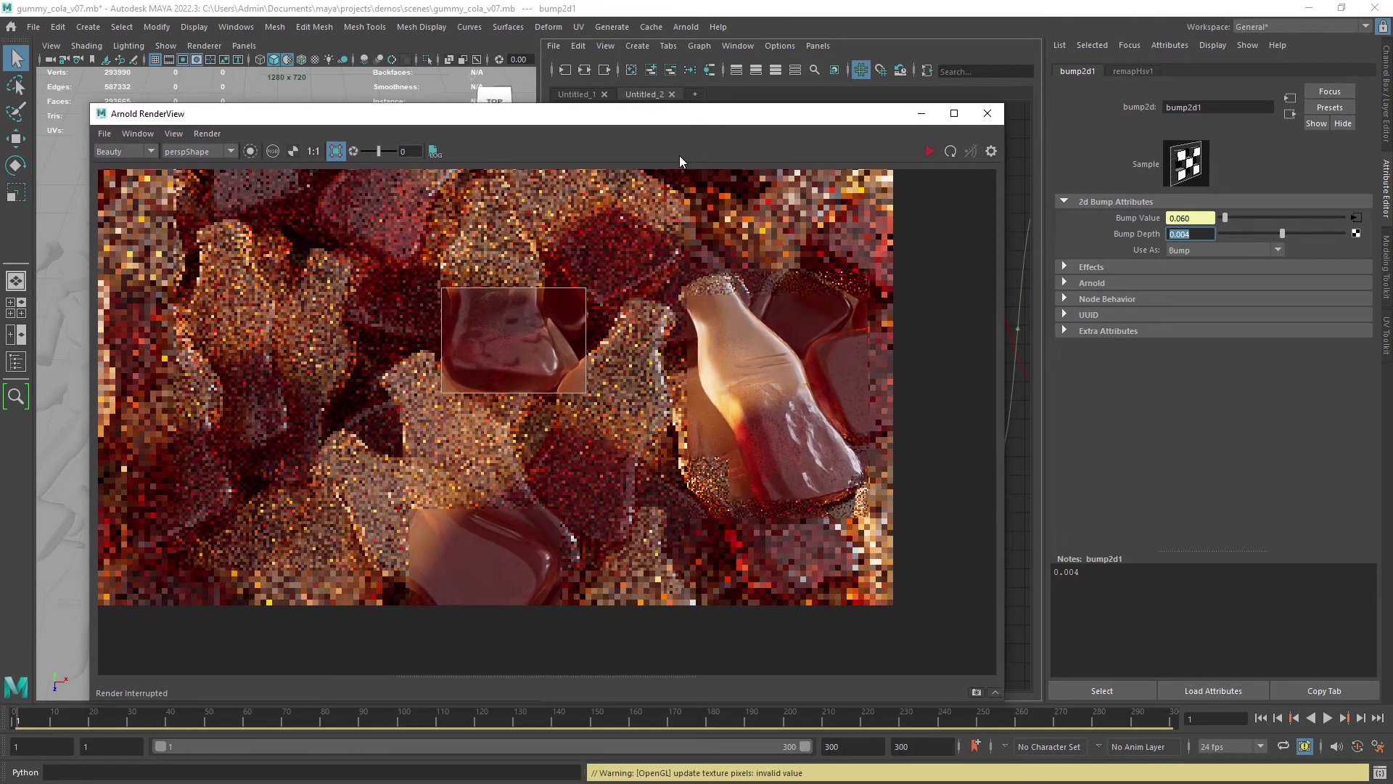
pyautogui.click(996, 692)
pyautogui.click(202, 640)
pyautogui.click(994, 693)
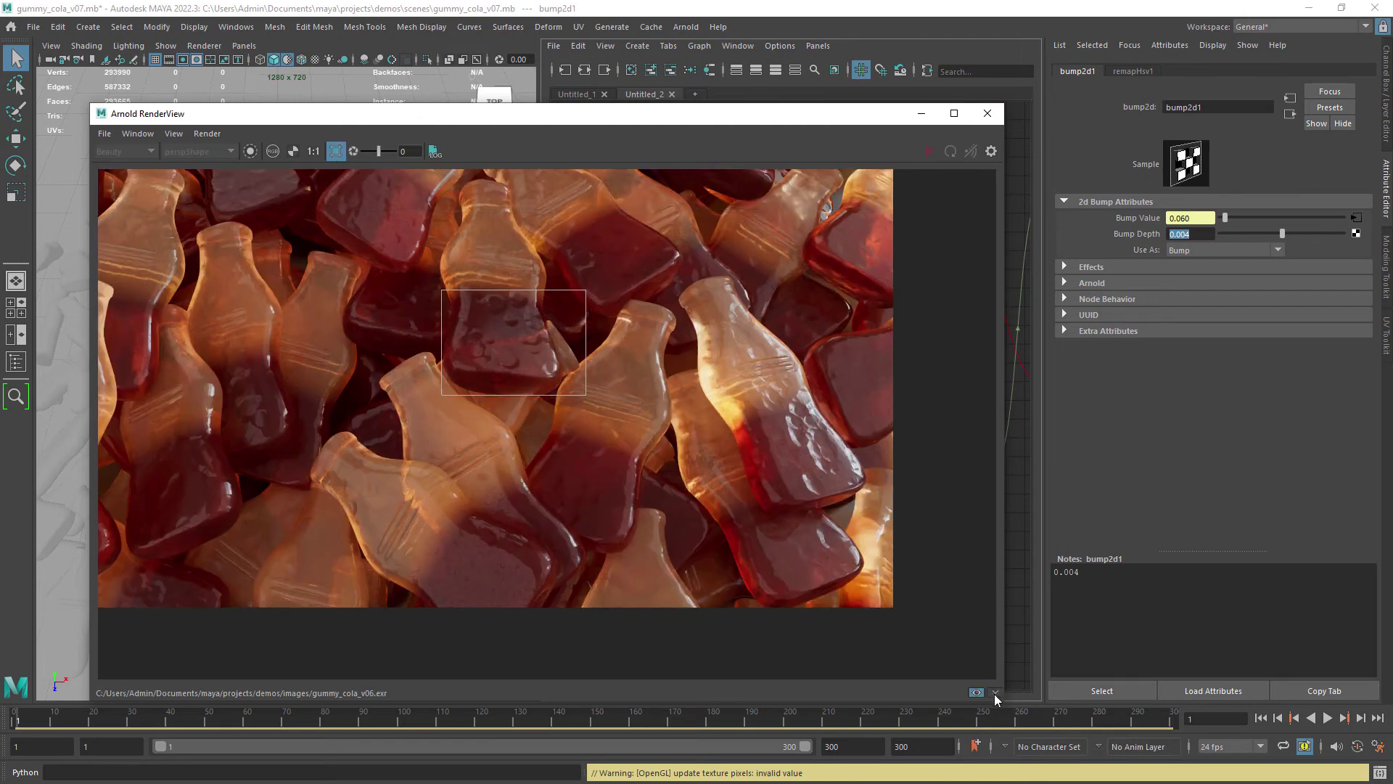
pyautogui.click(995, 694)
pyautogui.click(977, 692)
pyautogui.click(340, 151)
pyautogui.click(203, 640)
pyautogui.click(994, 692)
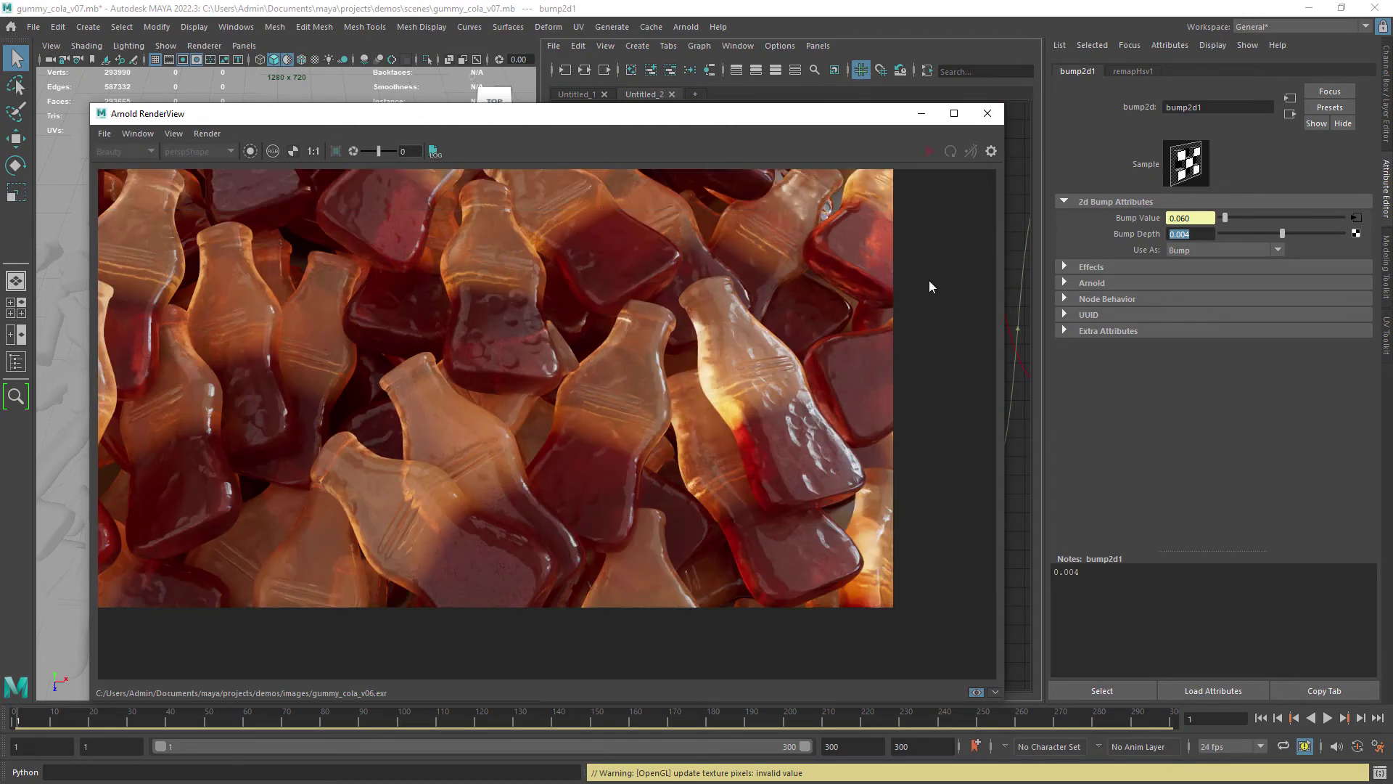
# Set the Arnold render samples to Camera (AA) 4 and Diffuse, Specular and Transmission 2
pyautogui.click(236, 27)
pyautogui.moveTo(290, 143)
pyautogui.click(429, 155)
pyautogui.moveTo(1013, 366); pyautogui.dragTo(1010, 196)
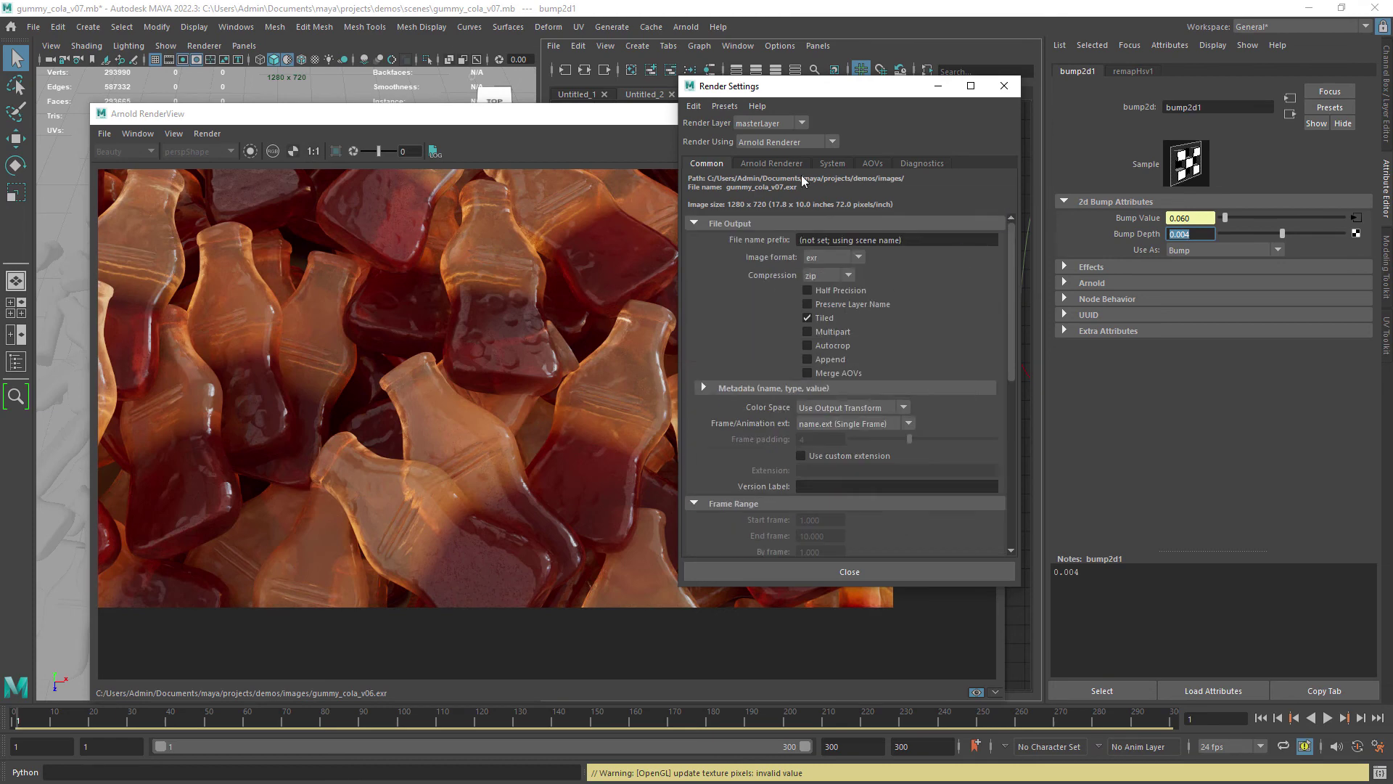
pyautogui.click(792, 165)
pyautogui.click(922, 241)
pyautogui.click(883, 257)
pyautogui.click(880, 273)
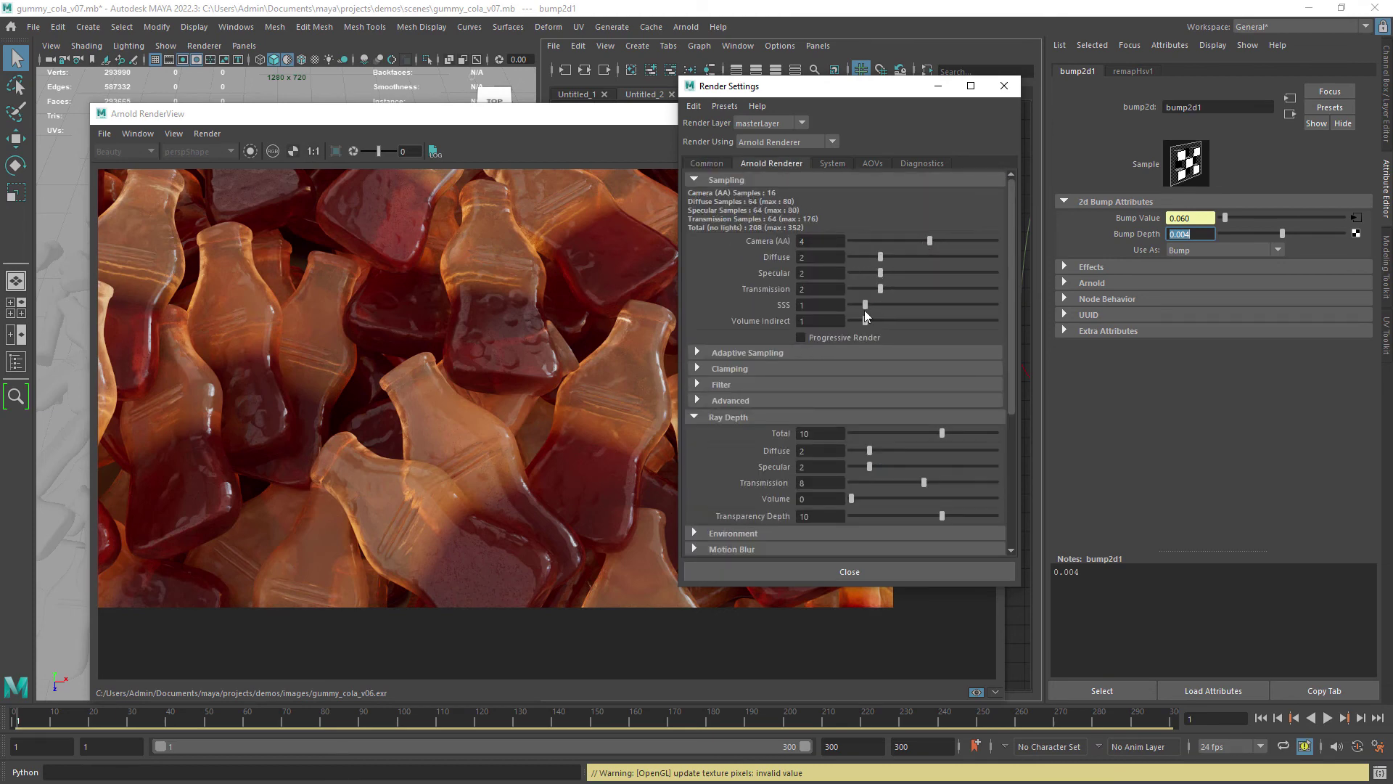
pyautogui.click(1003, 86)
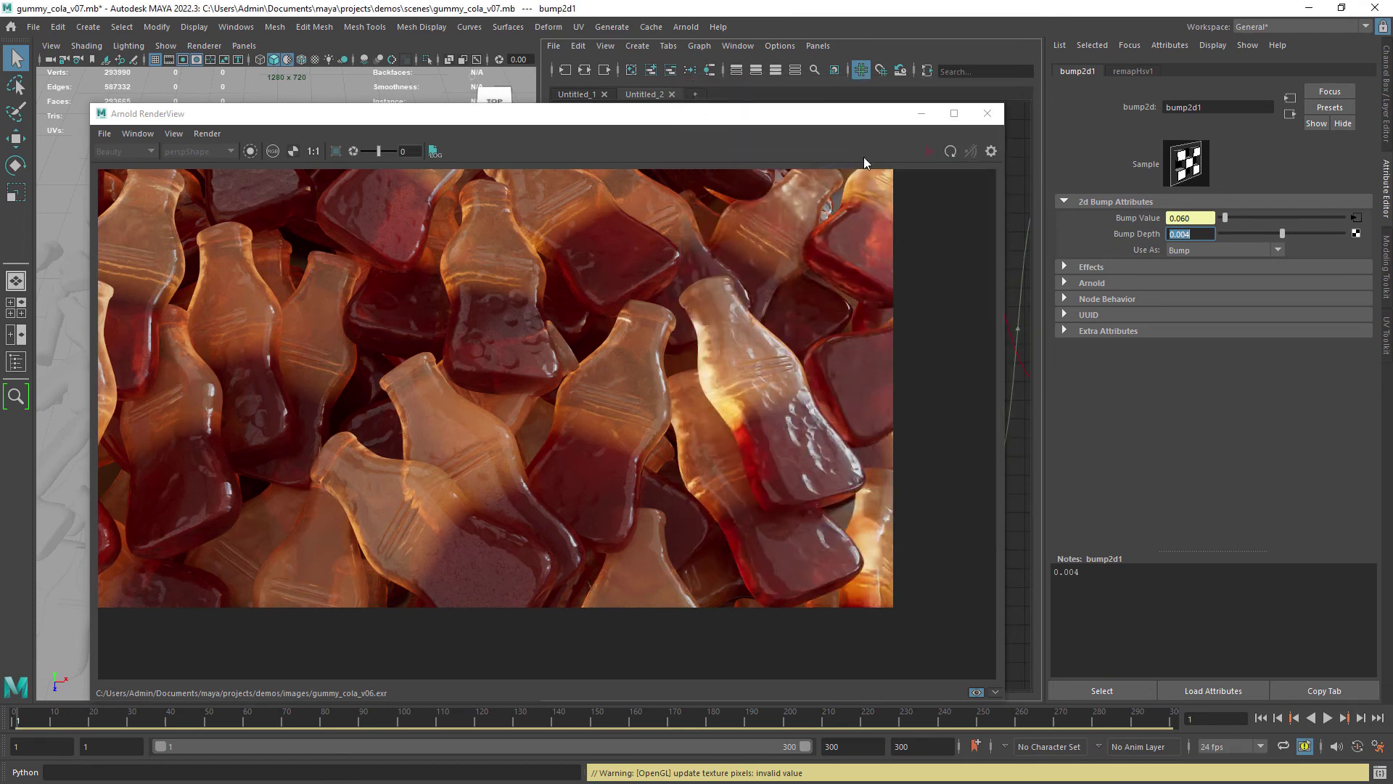
# Maximize the render view and examine the stored gummy_cola_v06.exr render across the whole pile
pyautogui.click(1015, 359)
pyautogui.click(954, 114)
pyautogui.moveTo(653, 238); pyautogui.dragTo(725, 324)
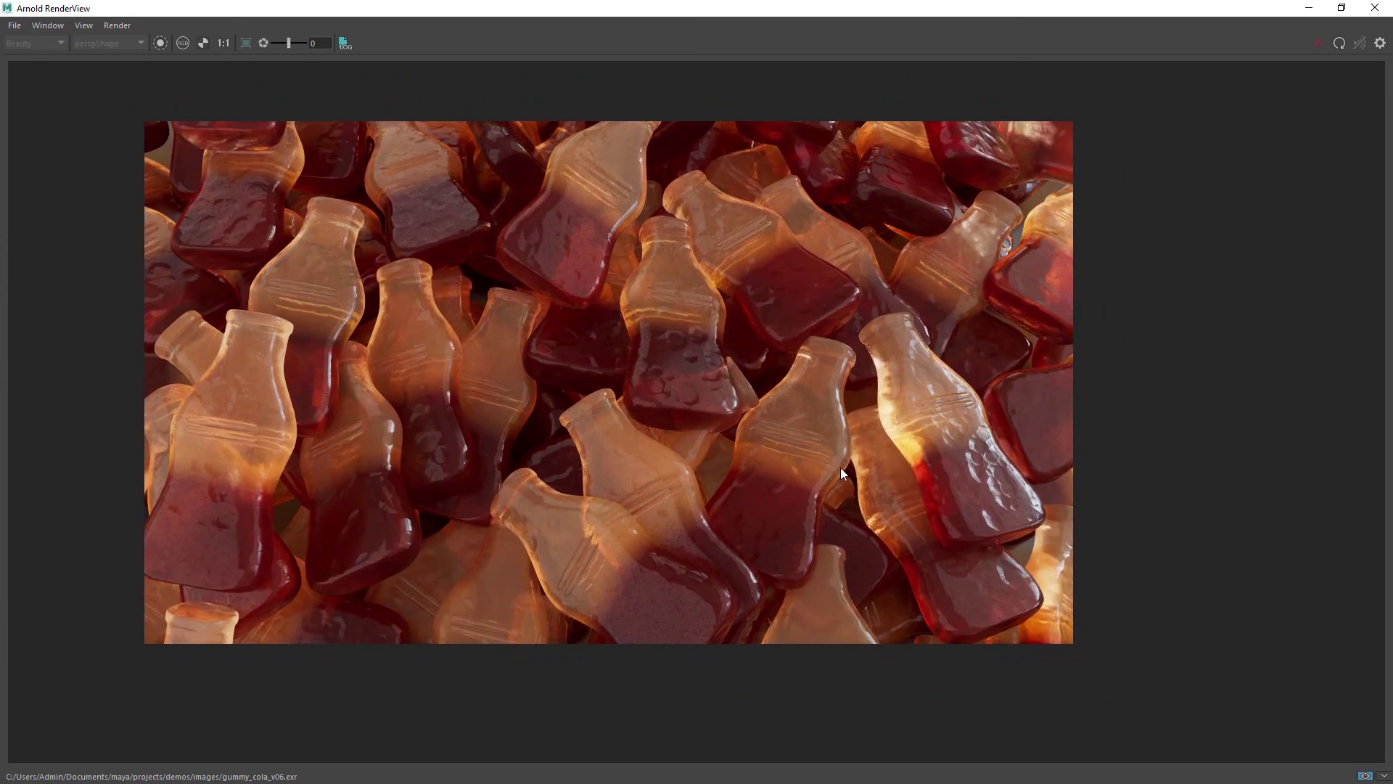
pyautogui.moveTo(1181, 405); pyautogui.dragTo(1215, 406)
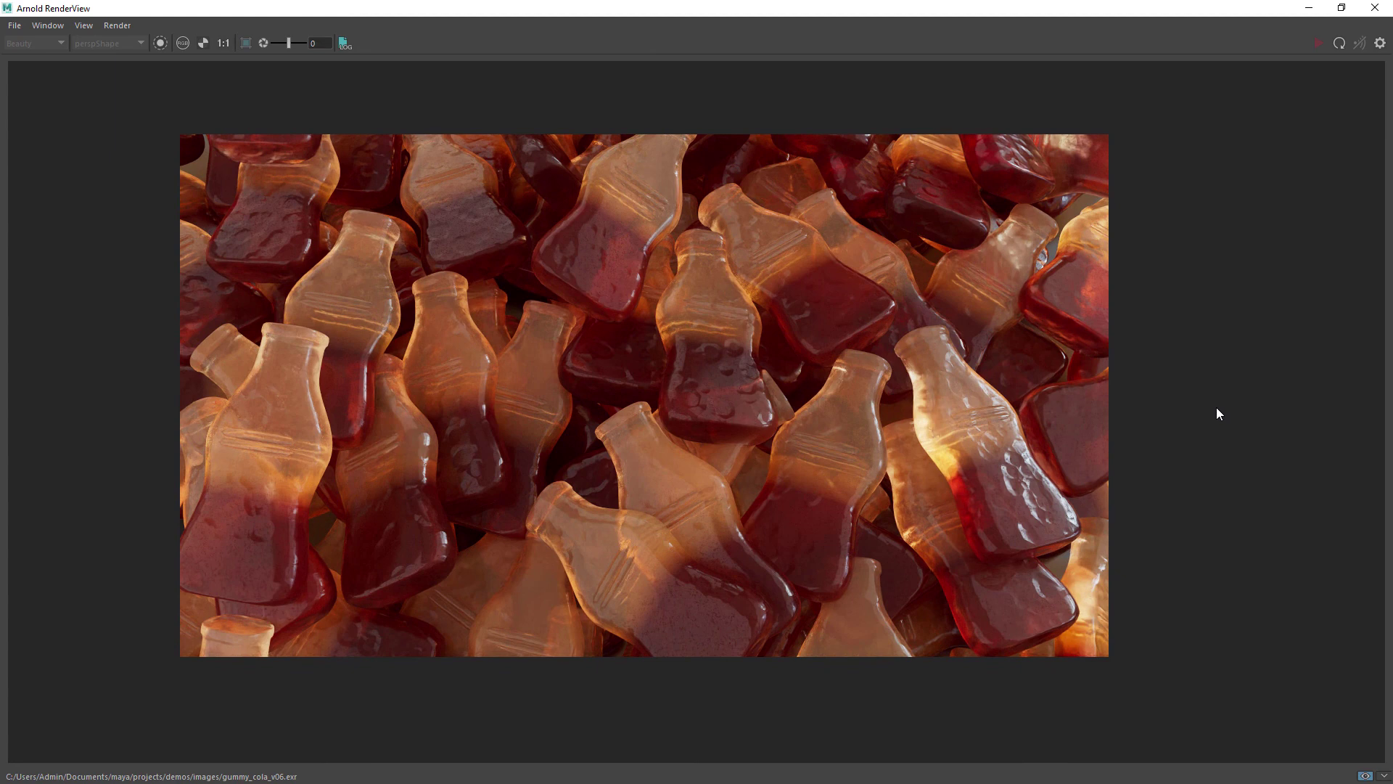